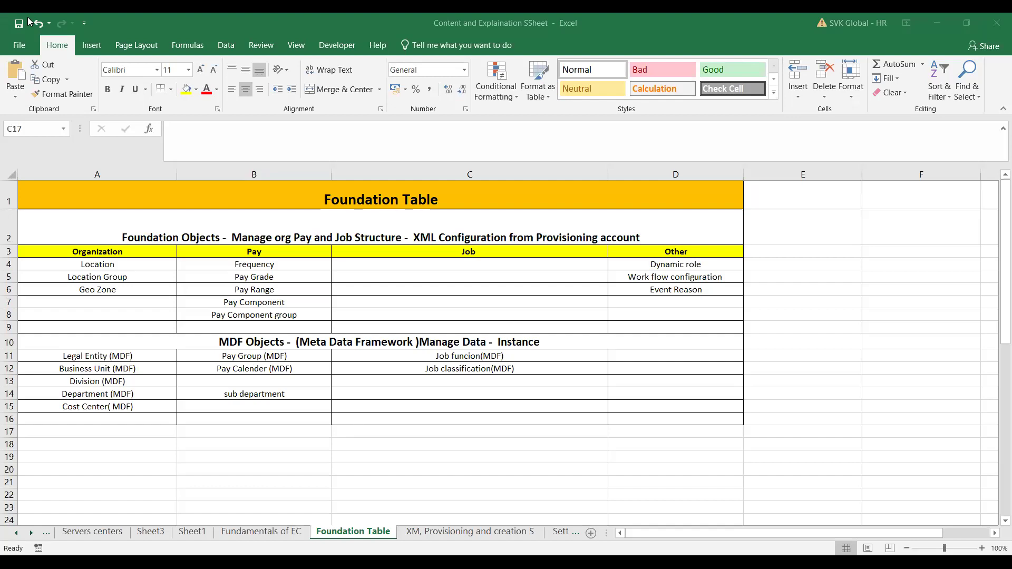
Append "(Generic Object)" to the end of the MDF Objects heading in row 10
click(198, 342)
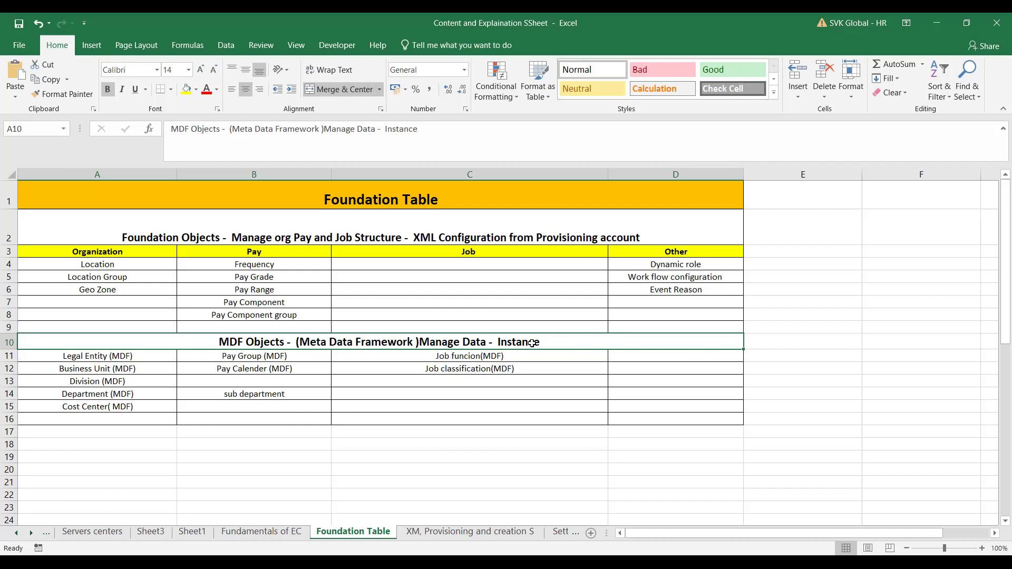
double_click(570, 340)
double_click(571, 342)
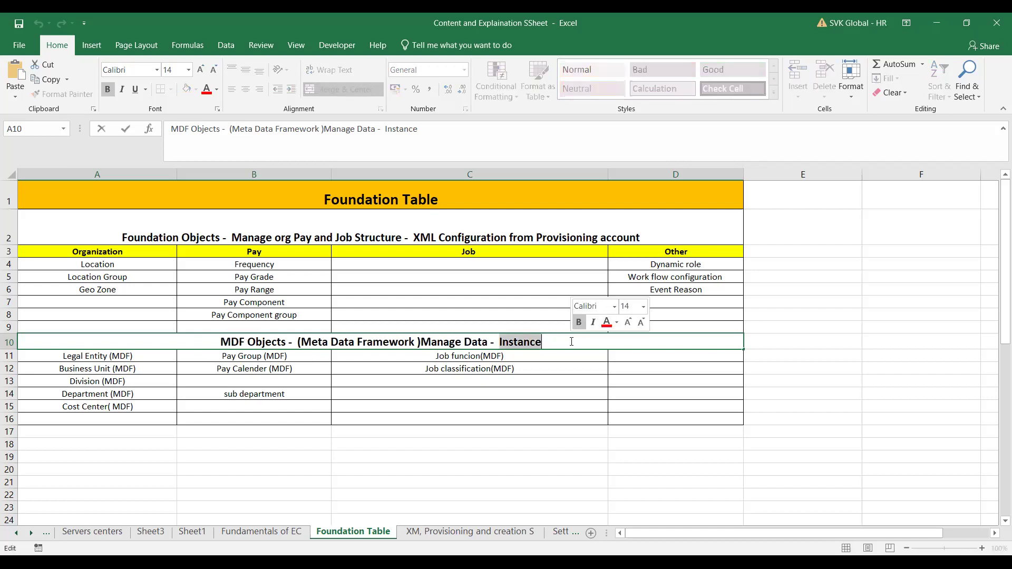
click(571, 341)
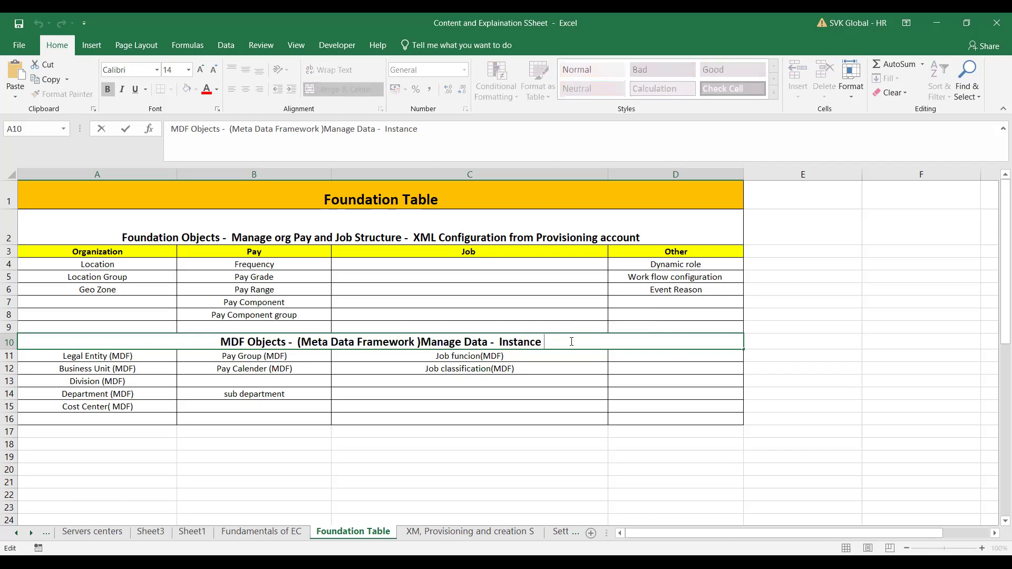
text((Ge)
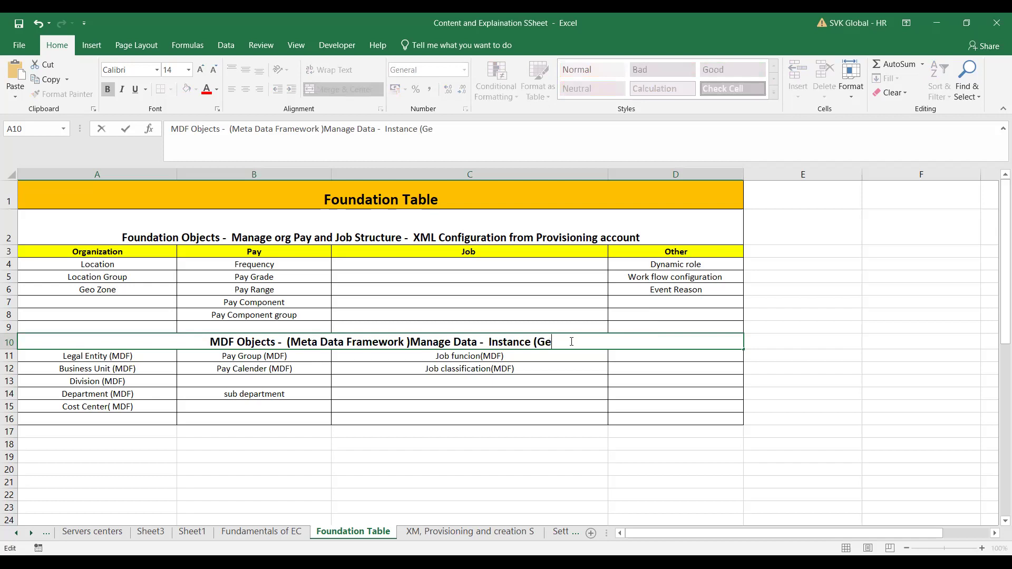
text(neric O)
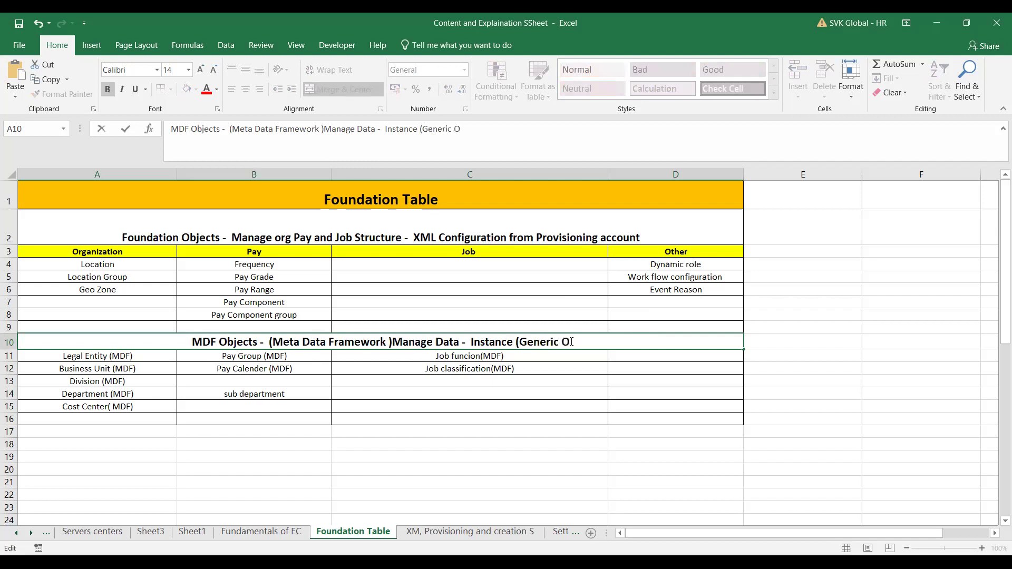
text(bject))
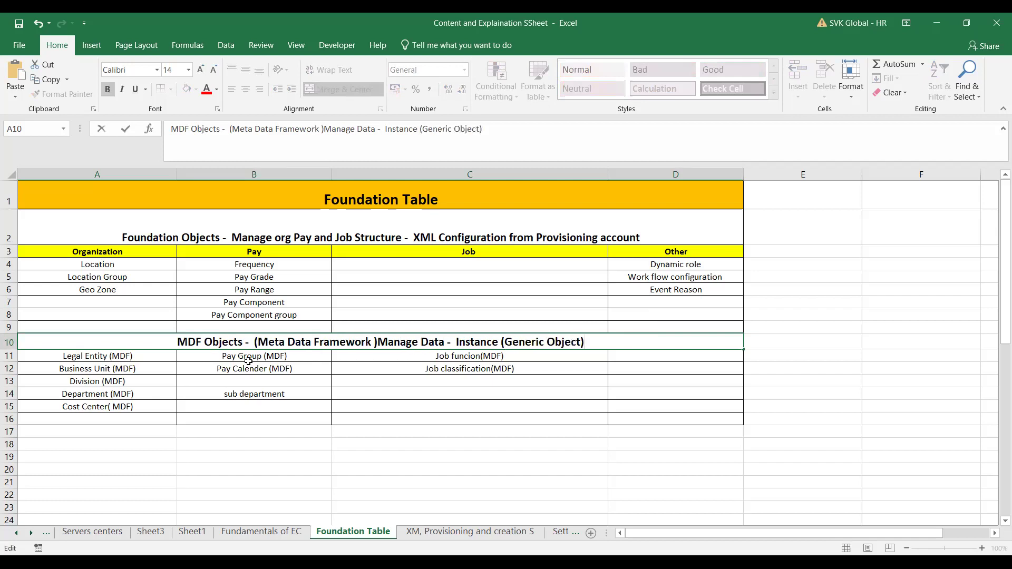
drag(98, 357, 204, 409)
click(244, 442)
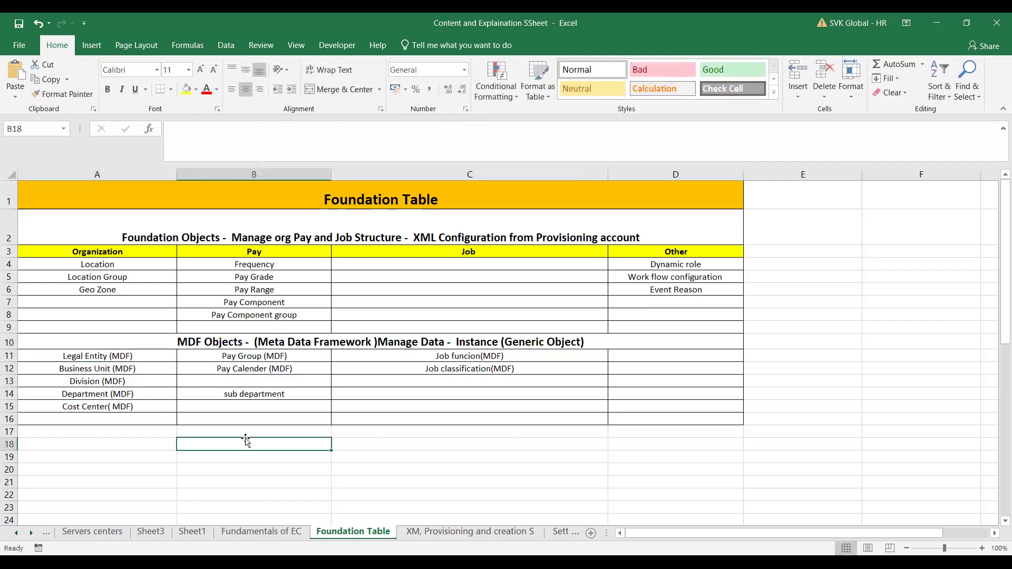
Copy the five MDF organization entries from A11:A15 into the empty area starting at B19
scroll(255, 437, down, 1)
click(131, 280)
drag(131, 281, 136, 330)
key(ctrl+c)
click(261, 379)
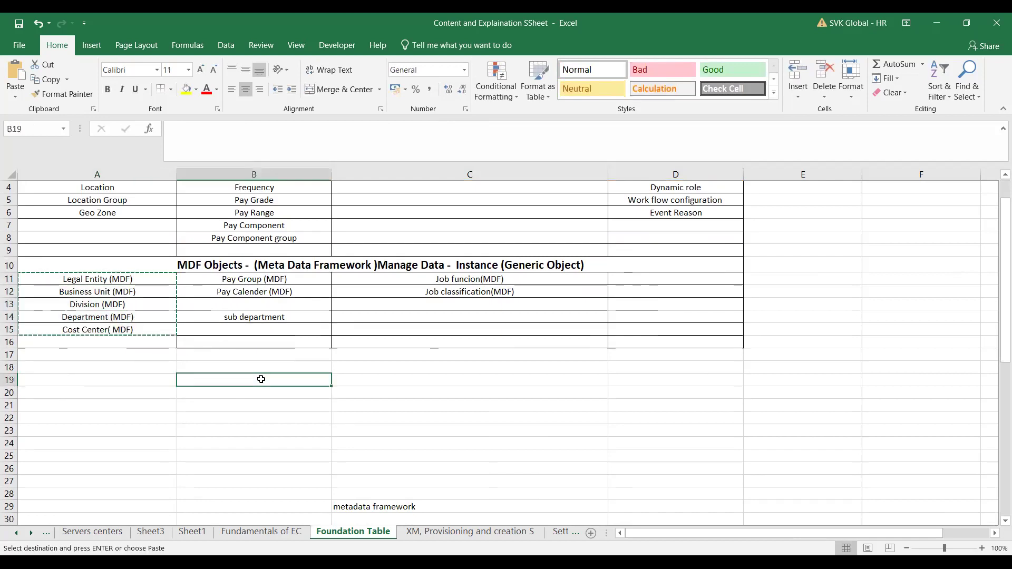
key(ctrl+v)
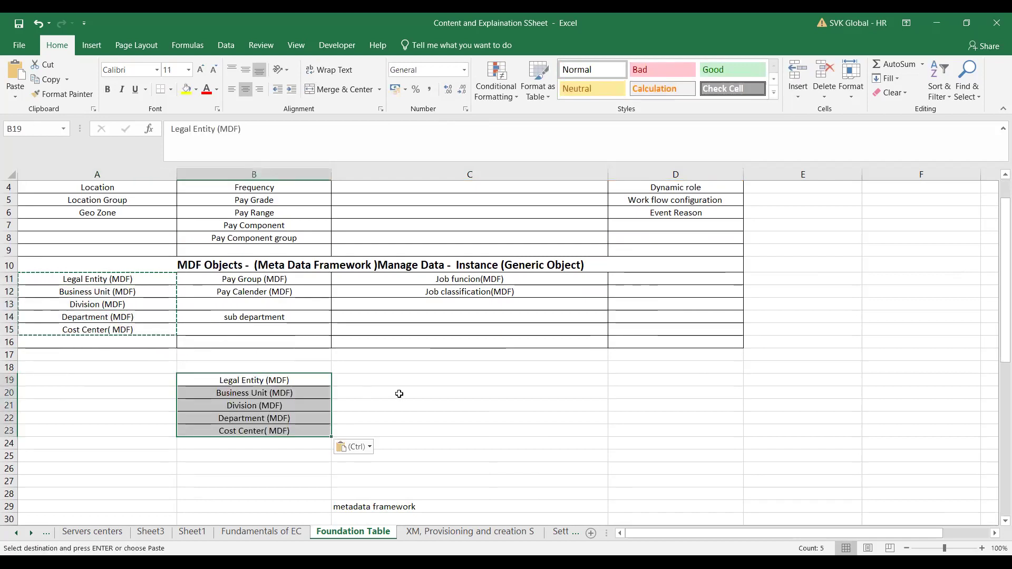
Enter "Wipro" in C19 as the example value for Legal Entity (MDF)
click(426, 375)
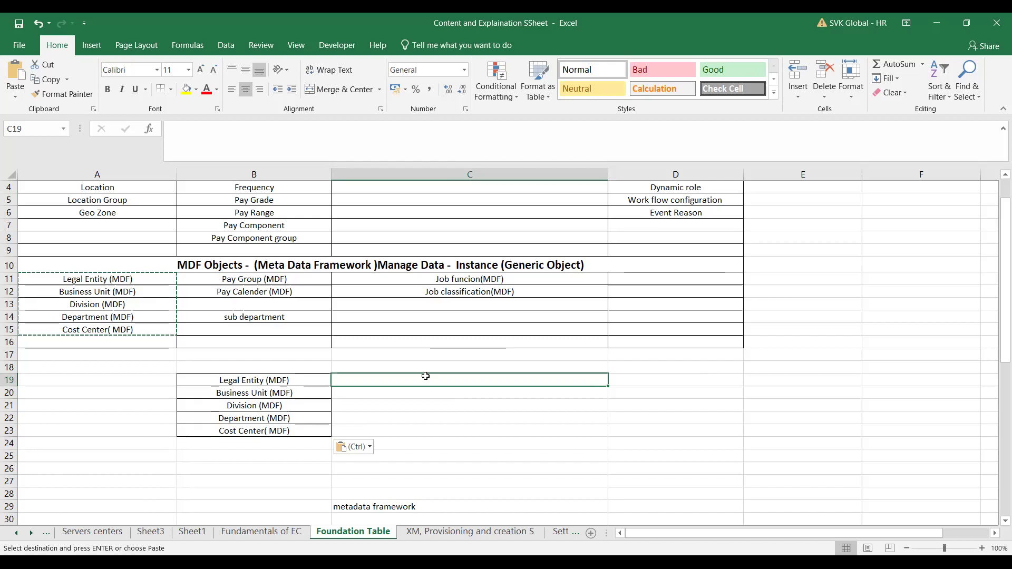
click(247, 381)
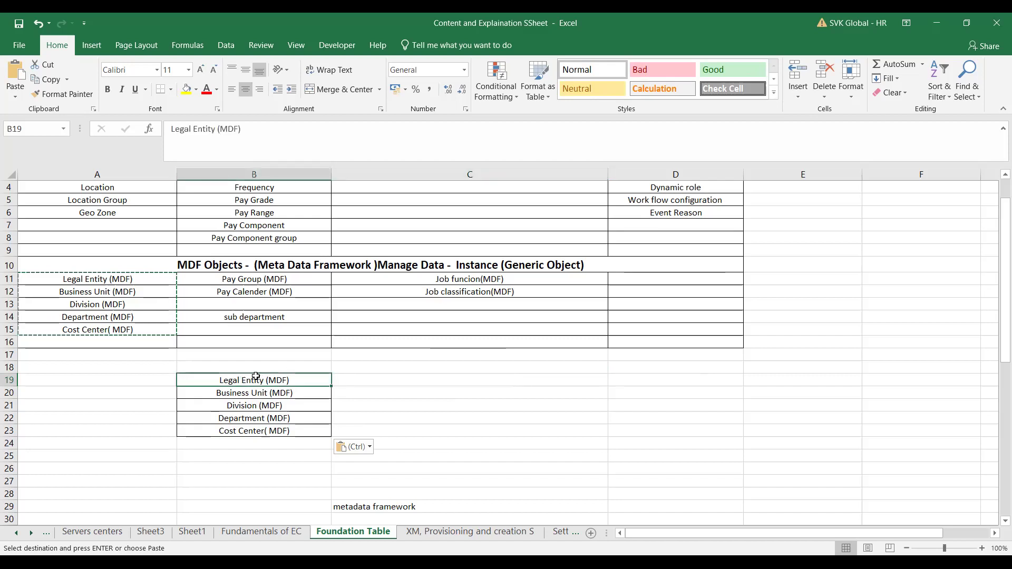
click(345, 377)
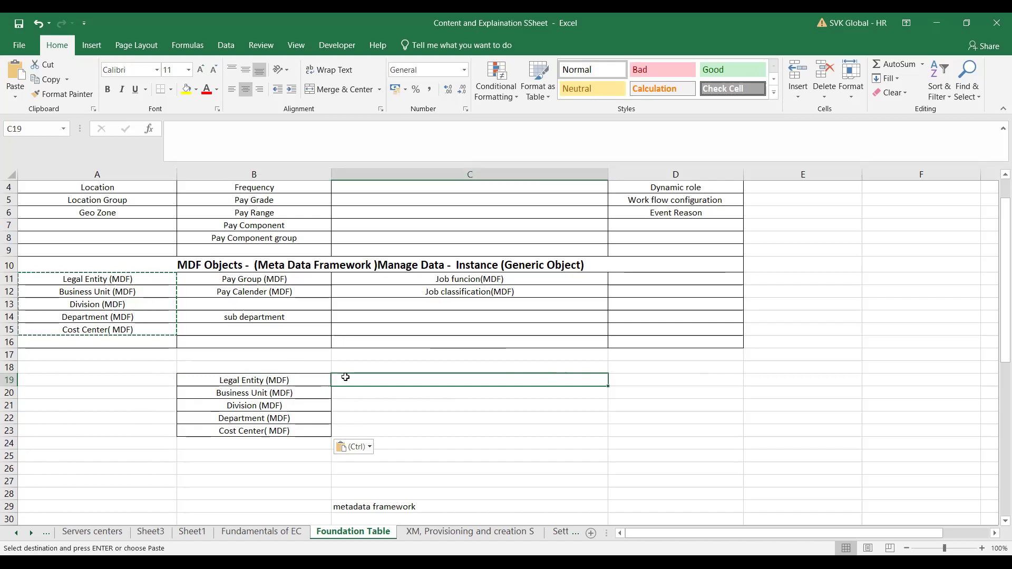
click(266, 381)
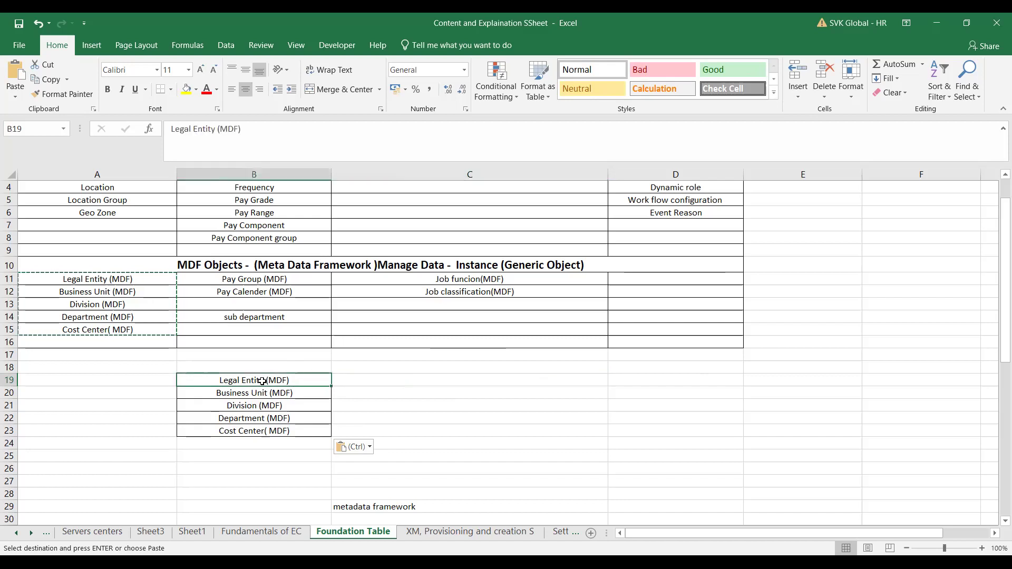
click(359, 380)
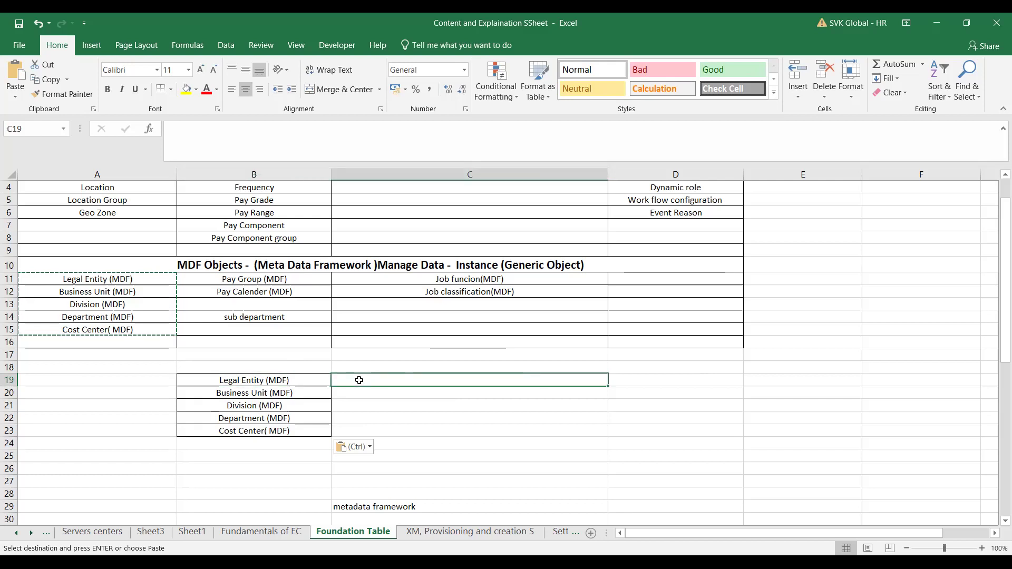
text(Wi)
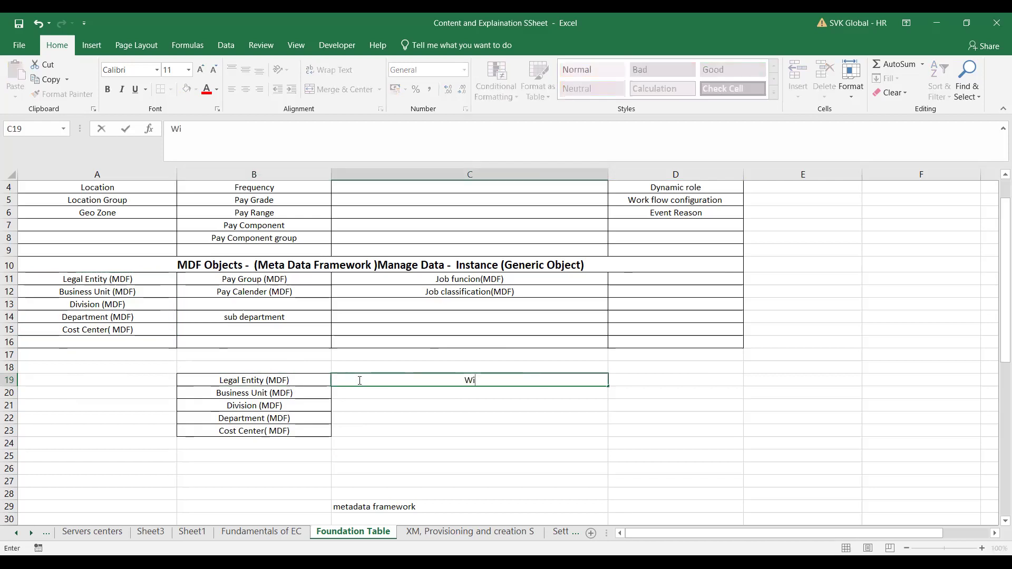
text(pro)
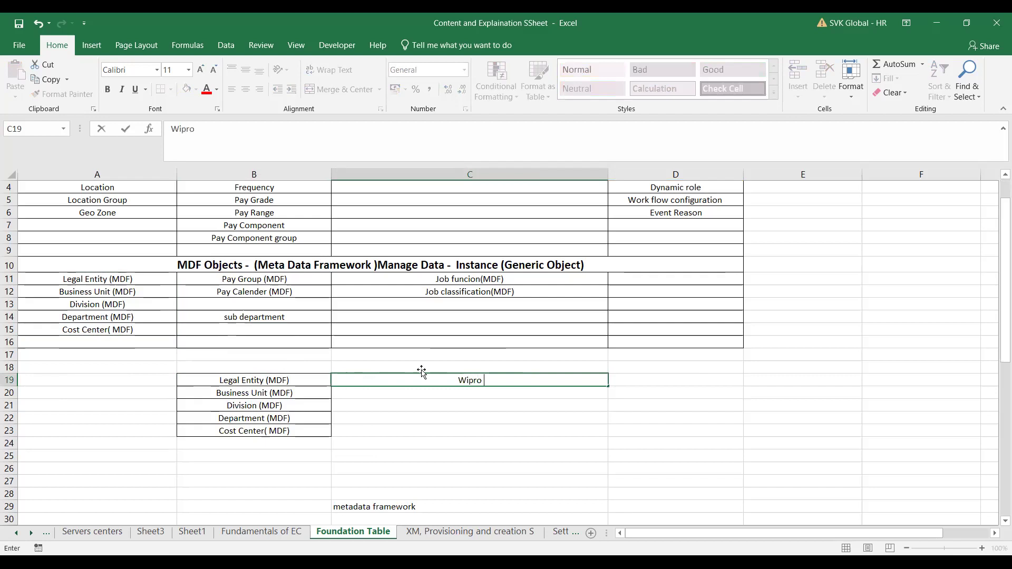
Enter "WIPRO Bangalore" in C20 as the example value for Business Unit (MDF)
click(416, 392)
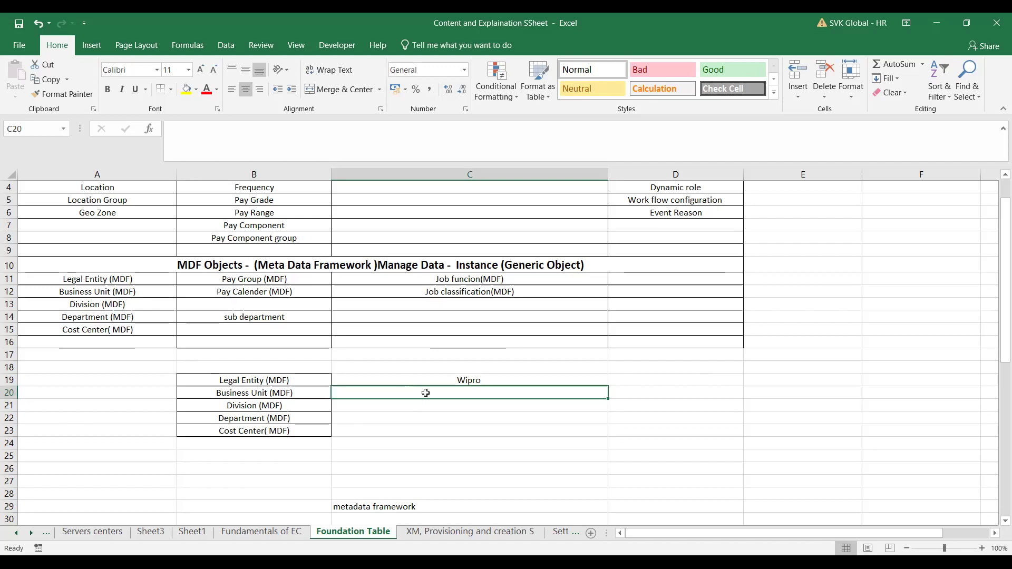
text(WIPRo)
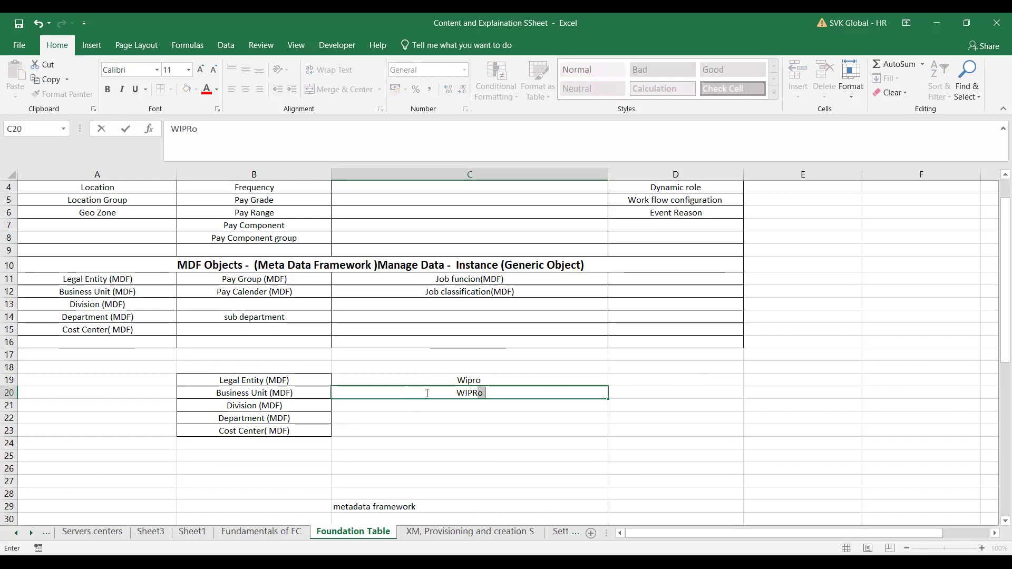
text(O Ban)
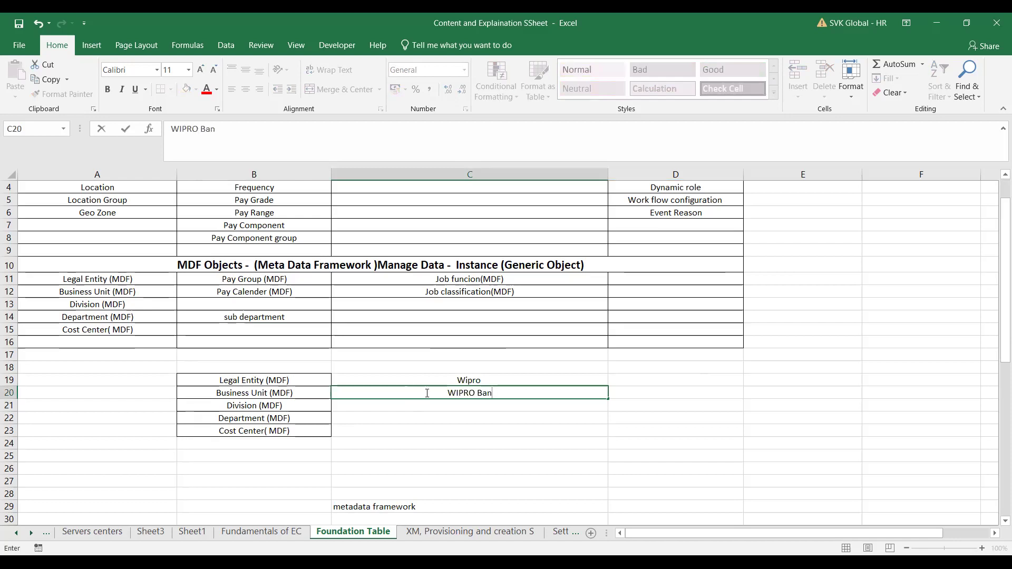
text(galore)
key(Return)
Enter "WIPRO Chennai" in C21 as the example value for Division (MDF)
click(273, 404)
drag(239, 382, 245, 432)
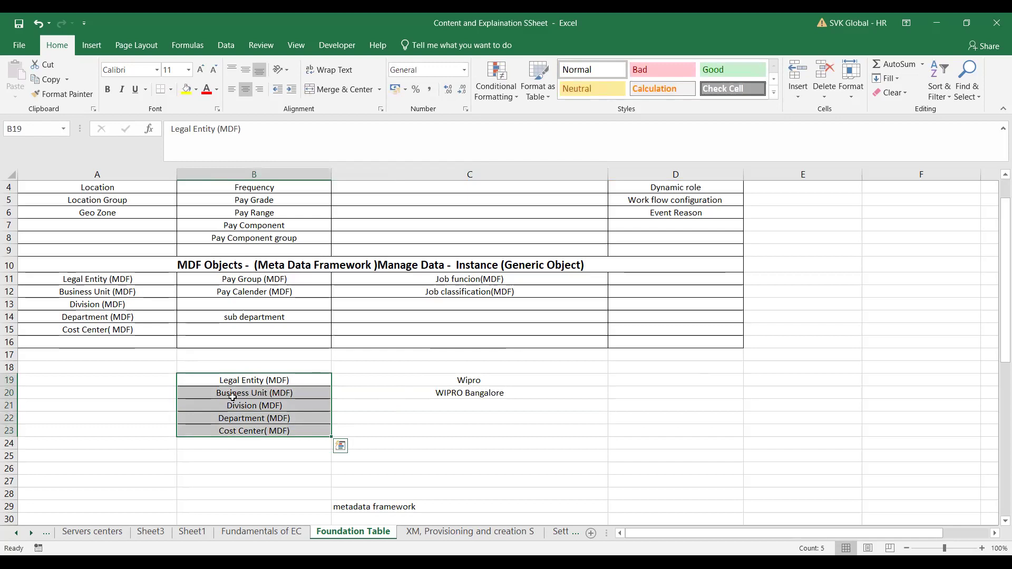
click(447, 409)
text(WI)
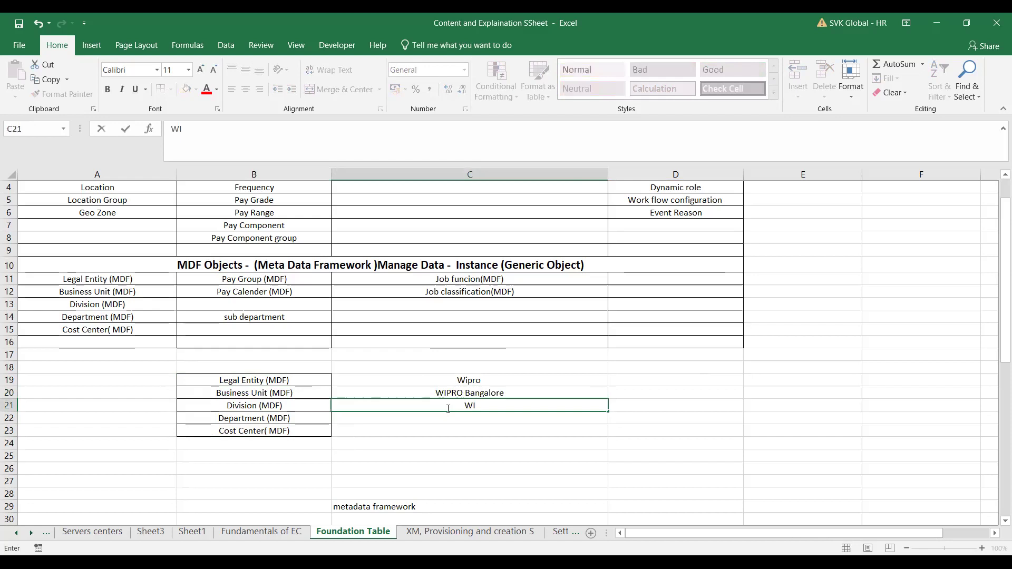
text(PRO Chennai)
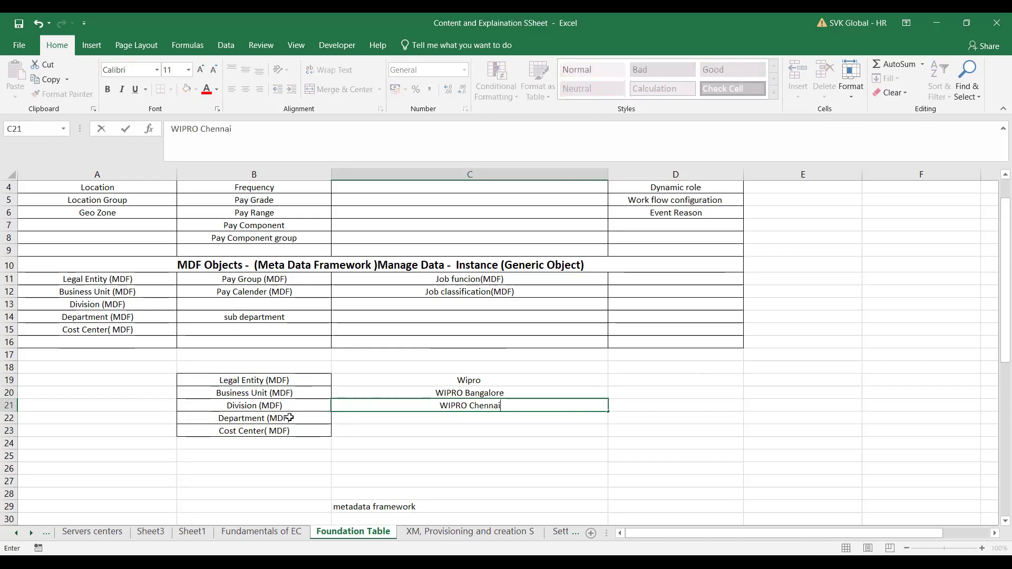
Enter "WIRPO NOIDA" in C22 for Department (MDF) and "WIPRO DELHI" in C23 for Cost Center (MDF)
click(262, 420)
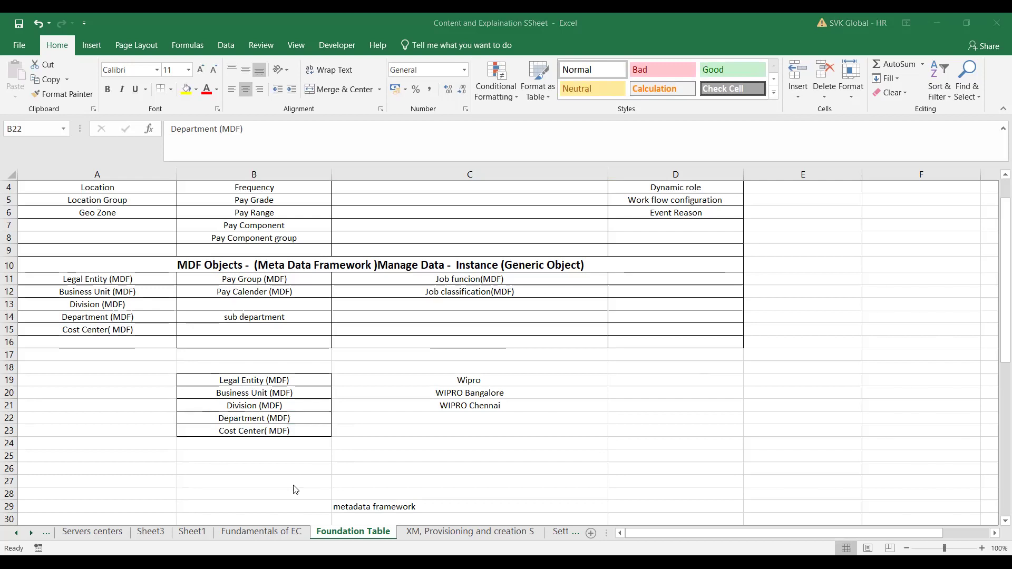
double_click(457, 419)
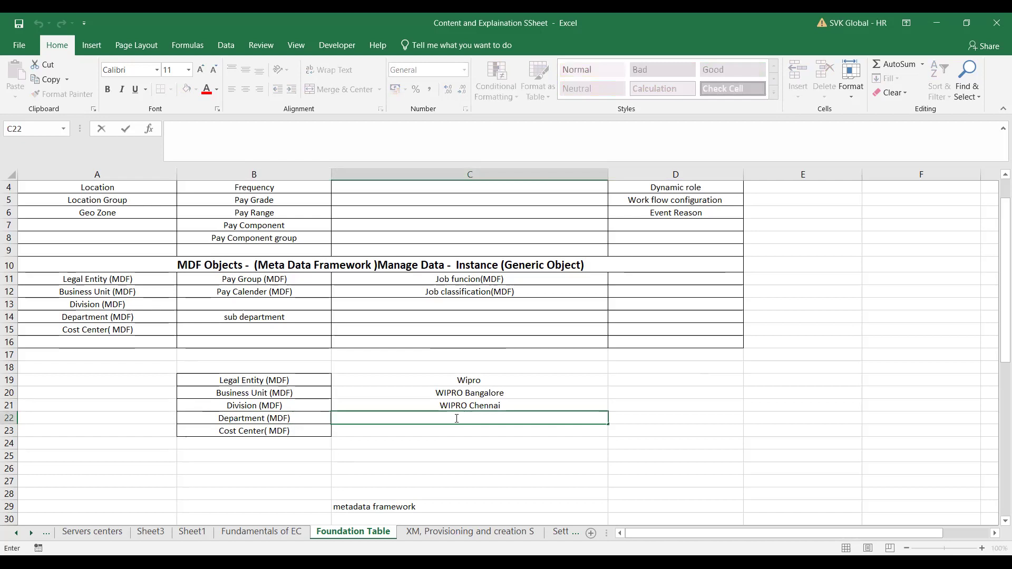
text(WIRPO NOID)
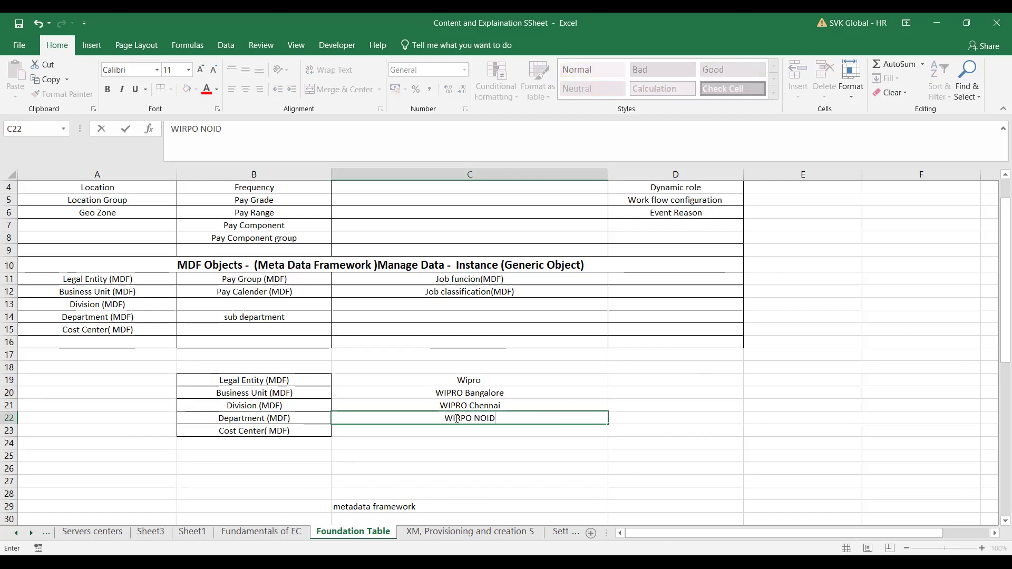
text(A)
click(467, 431)
text(WIPRO)
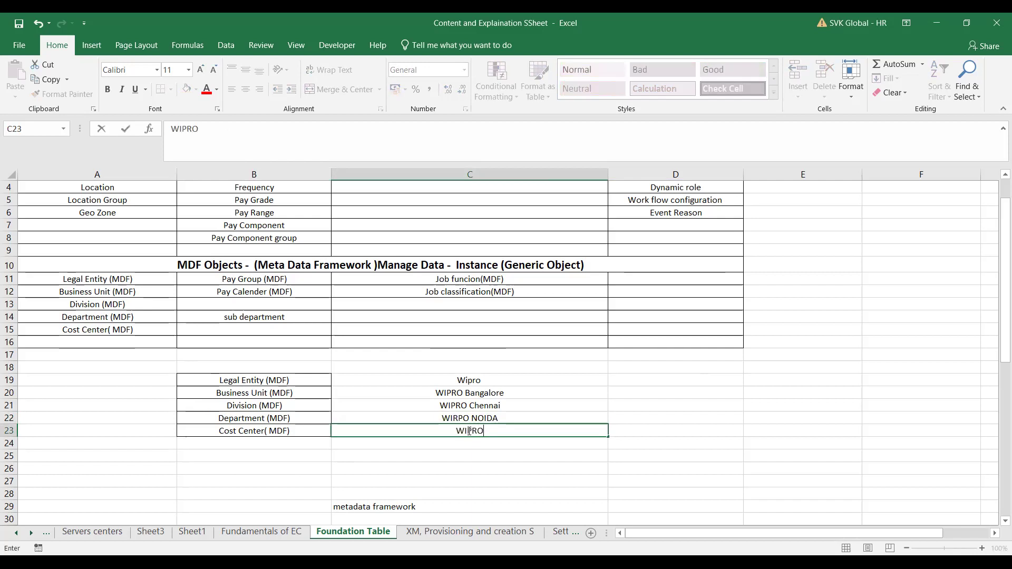
text( DELHI)
click(445, 451)
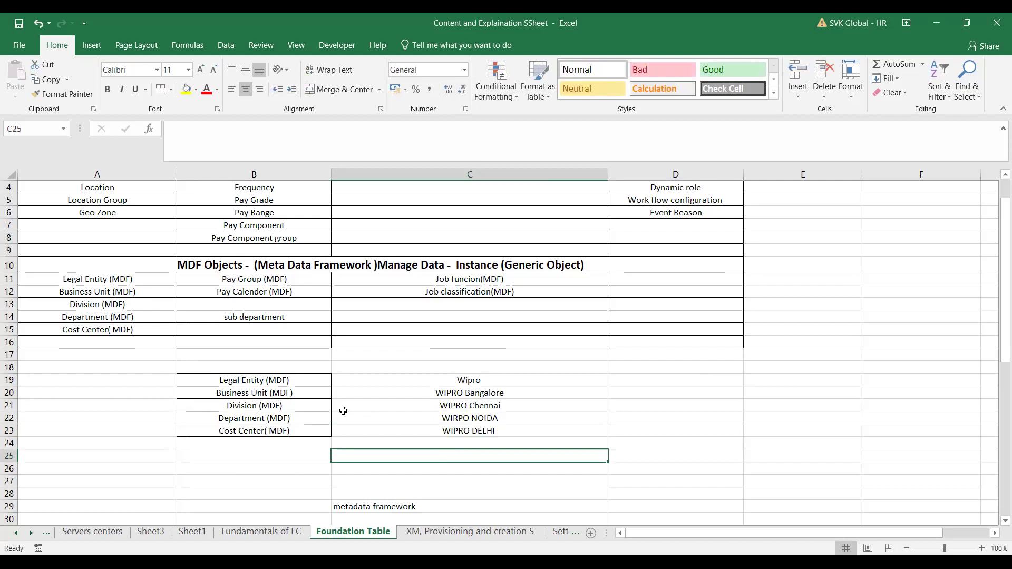
Clear the Legal Entity example value in C19 and undo the deletion
drag(227, 375, 227, 433)
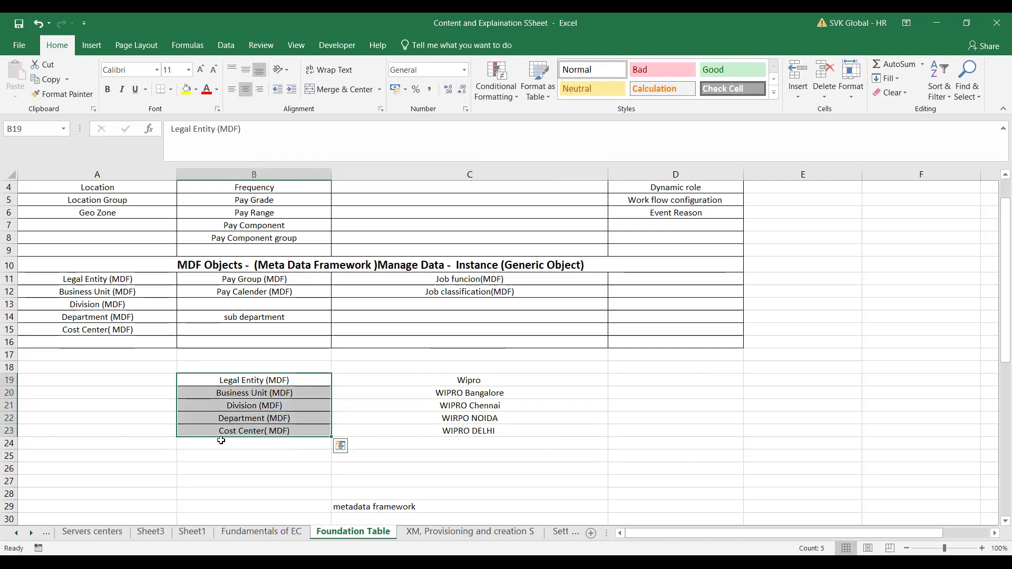
drag(438, 378, 442, 432)
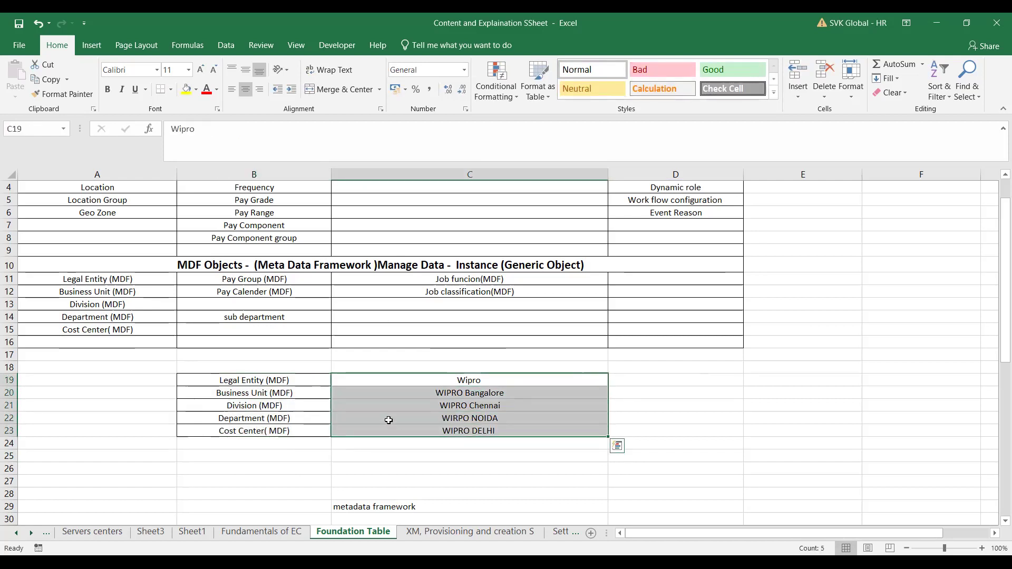
click(446, 379)
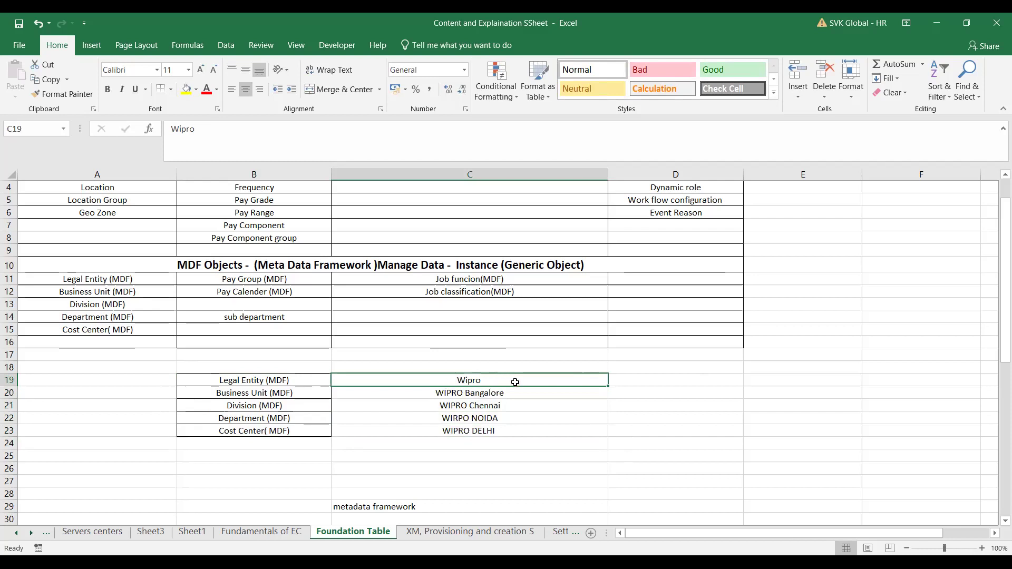
key(Delete)
key(ctrl+z)
Review the MDF Objects heading and the Division, Department and Cost Center entries of the example list
scroll(270, 430, up, 1)
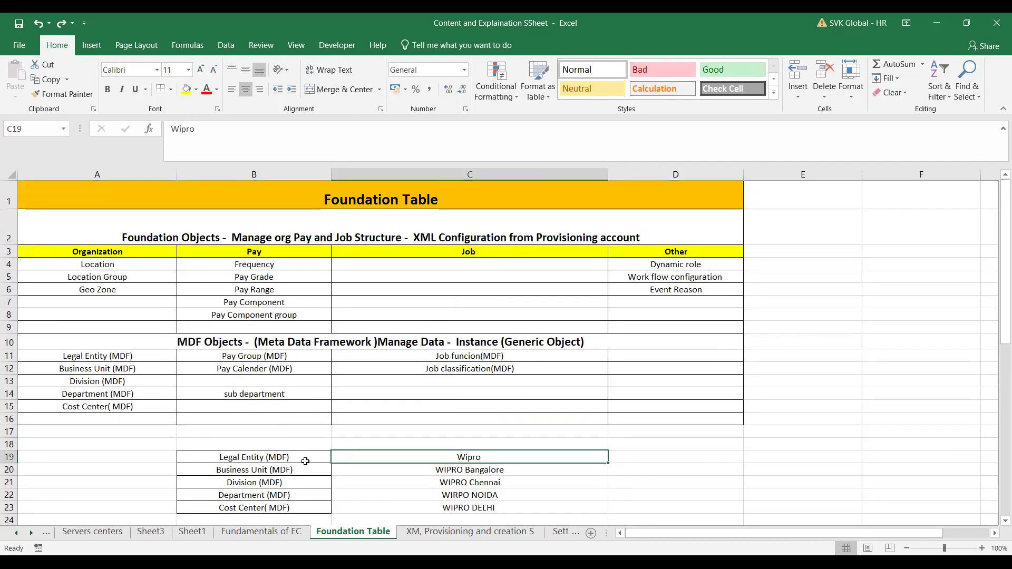
scroll(307, 463, down, 1)
click(538, 265)
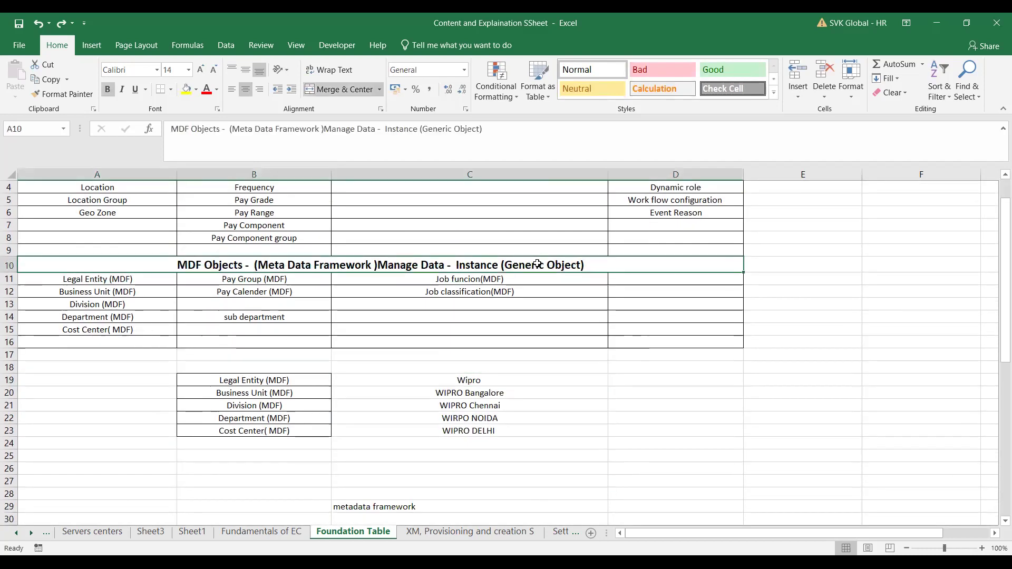
scroll(328, 359, up, 1)
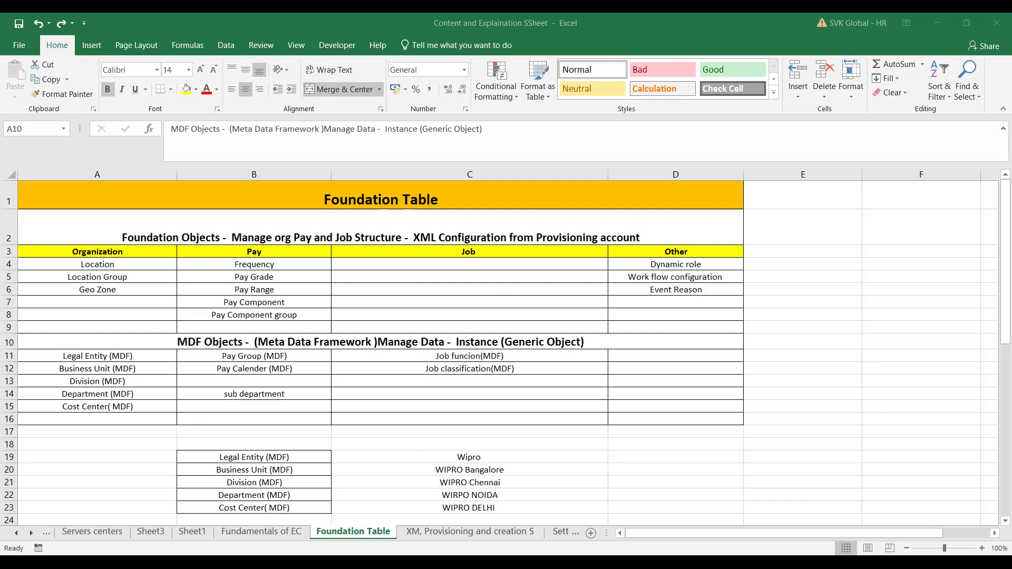
click(232, 482)
scroll(227, 422, down, 1)
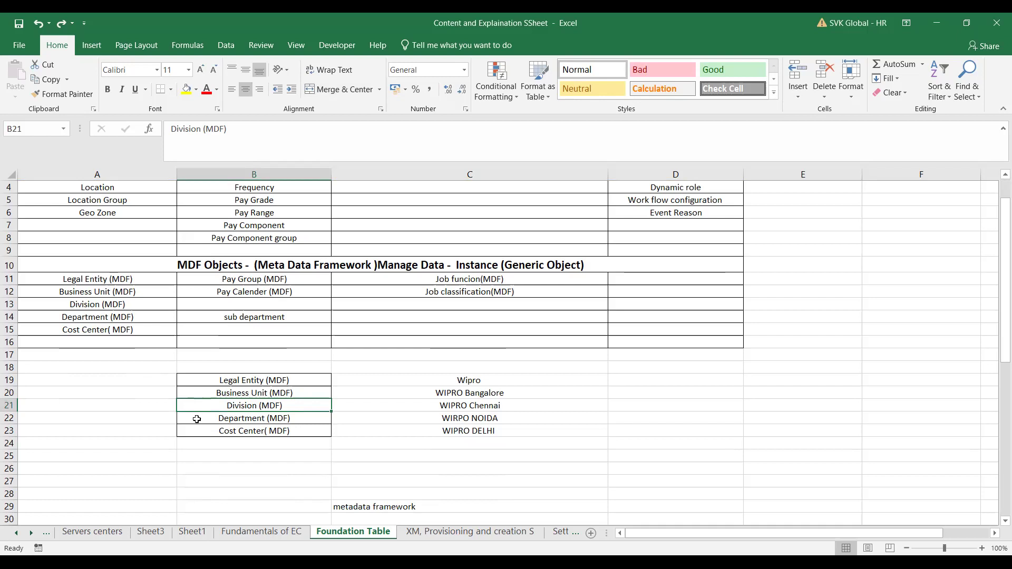
click(197, 419)
click(190, 433)
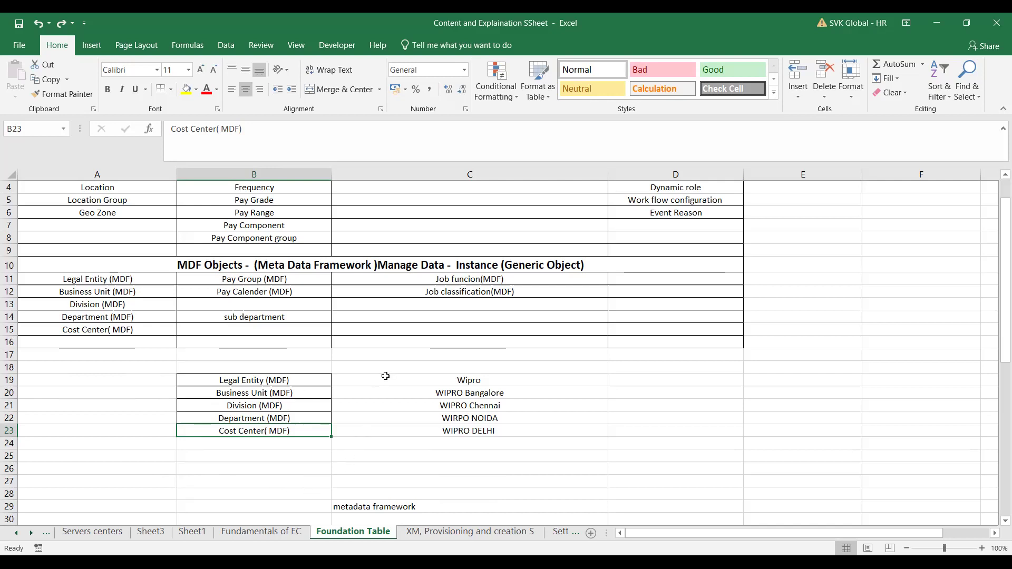
drag(383, 383, 383, 425)
drag(663, 377, 662, 429)
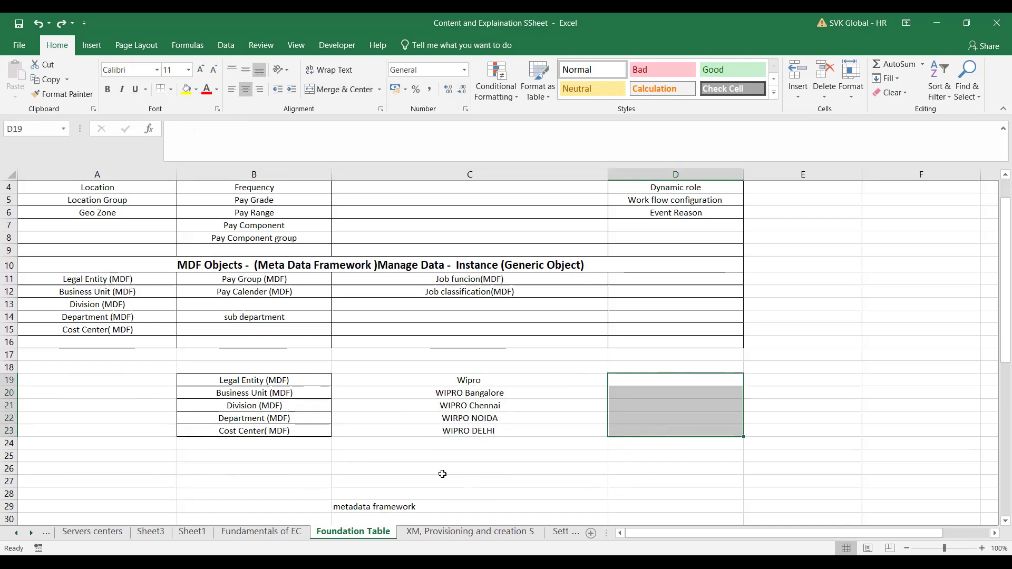
scroll(443, 474, up, 1)
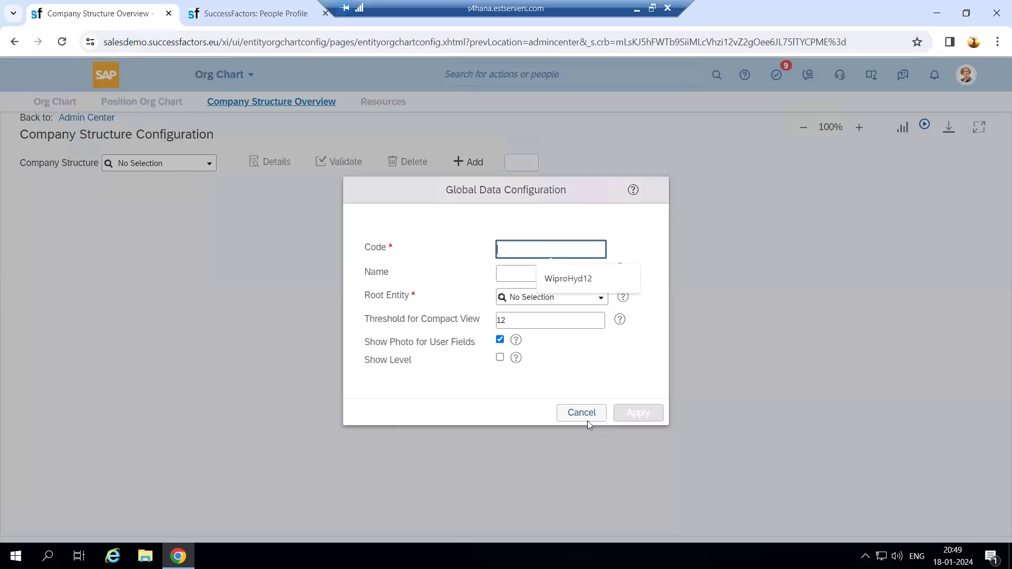
Switch to SuccessFactors, cancel the open Global Data Configuration dialog and return to the home page
click(587, 421)
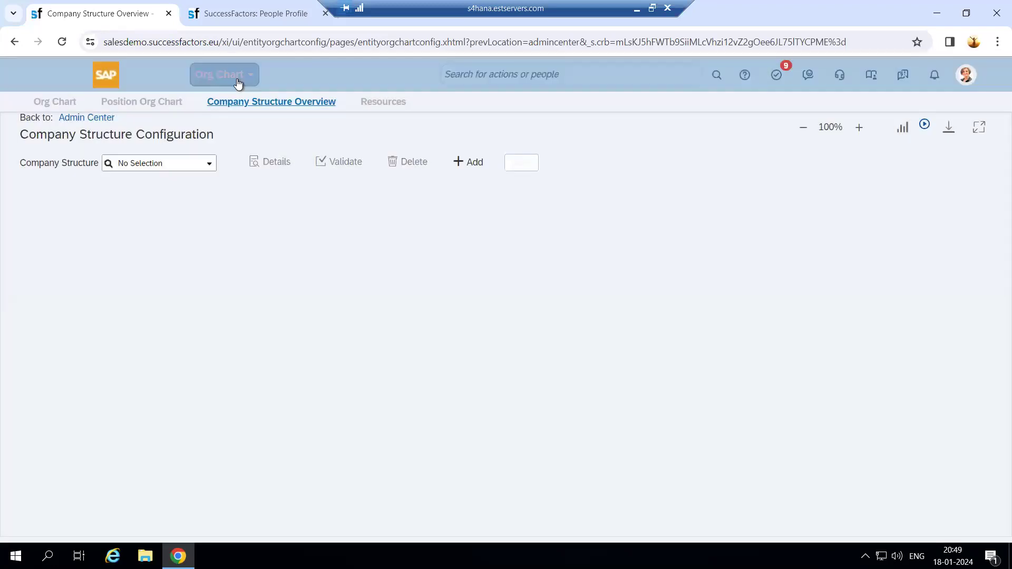
click(224, 74)
click(218, 103)
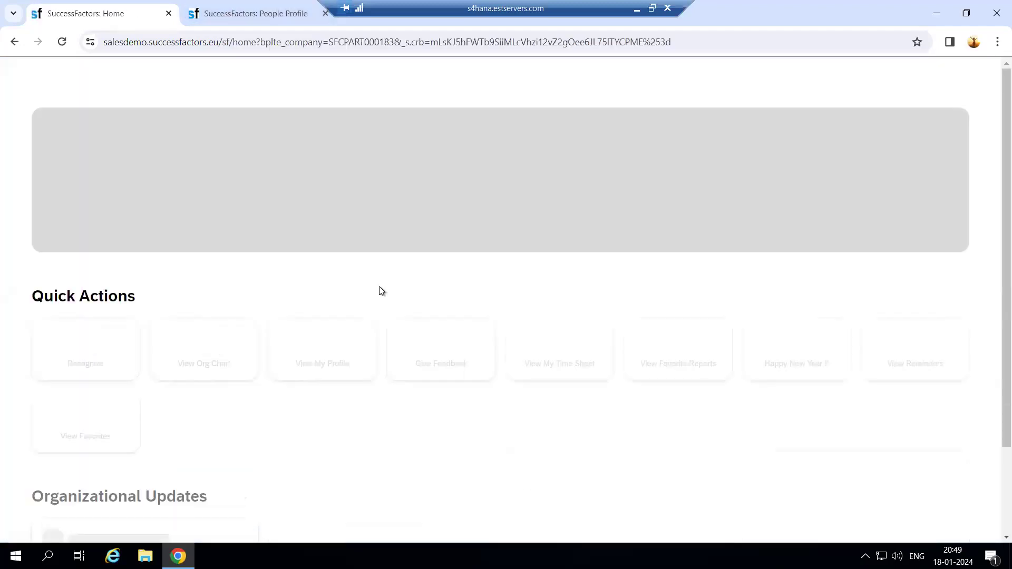
Search the actions for "configure compan" and open the company structure configuration page
click(586, 77)
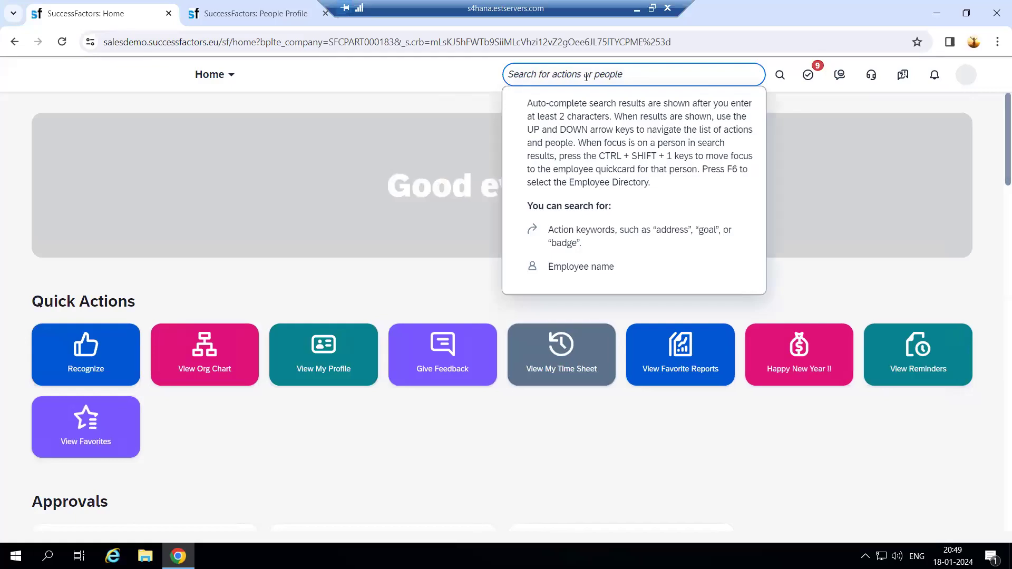
text(configure compan)
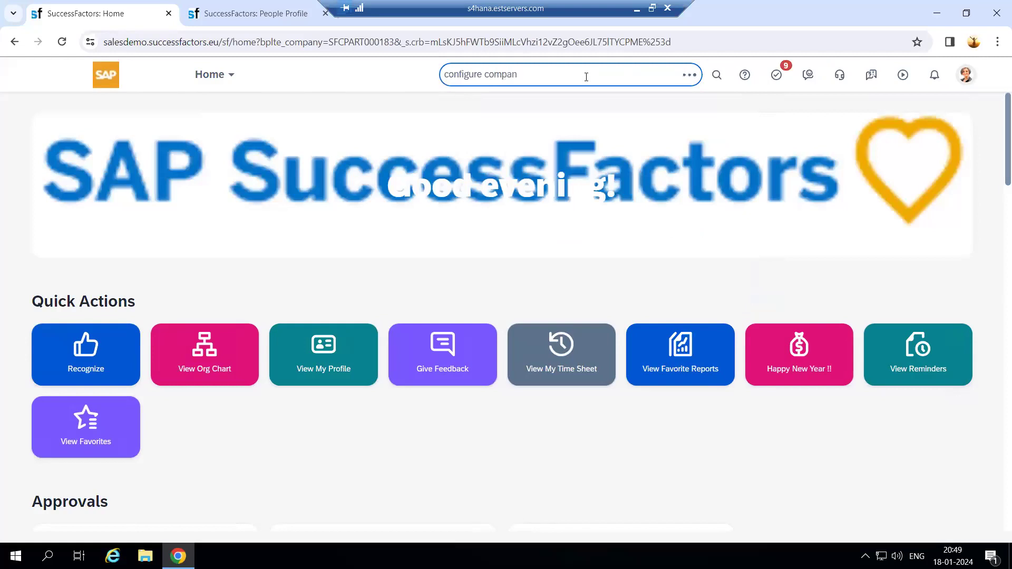
click(541, 129)
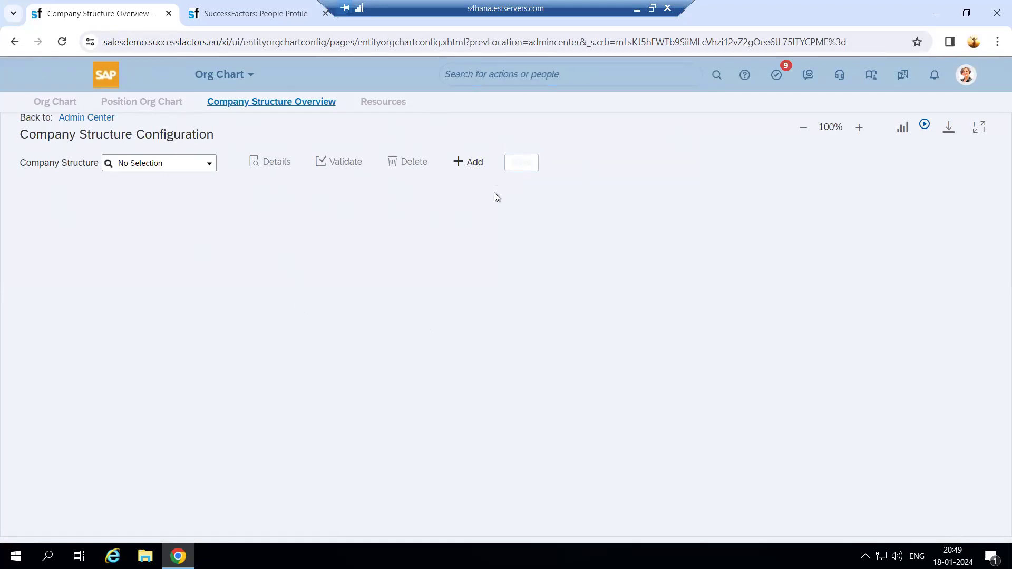
Start a new company structure with the code Best123 and the name Best & Crompton
click(458, 167)
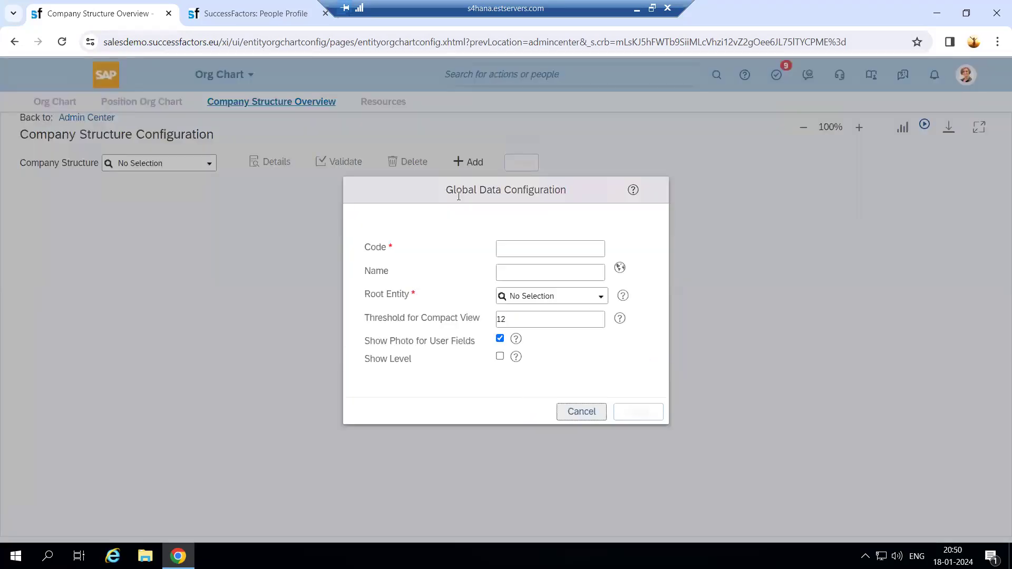
click(532, 248)
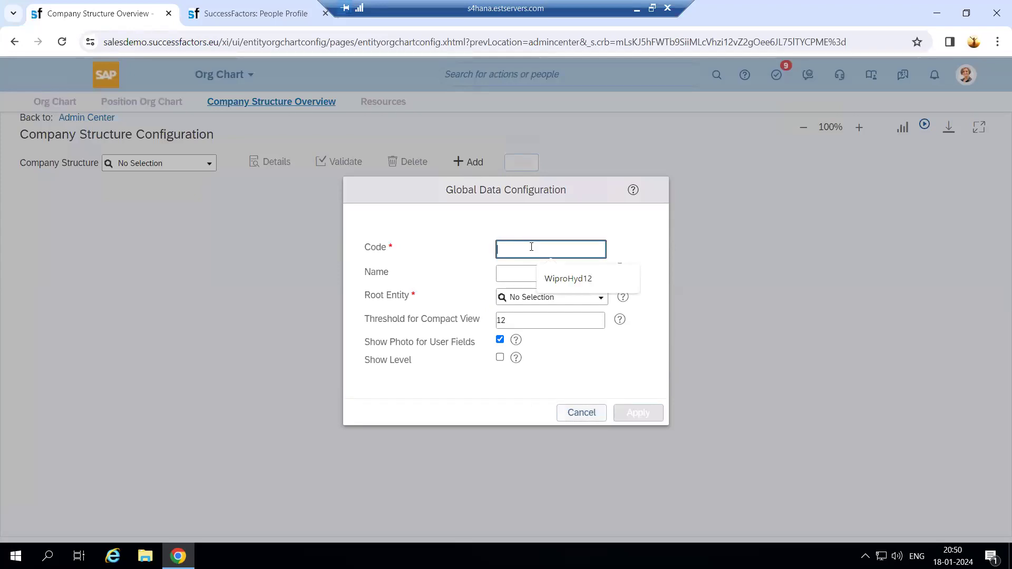
text(Best123)
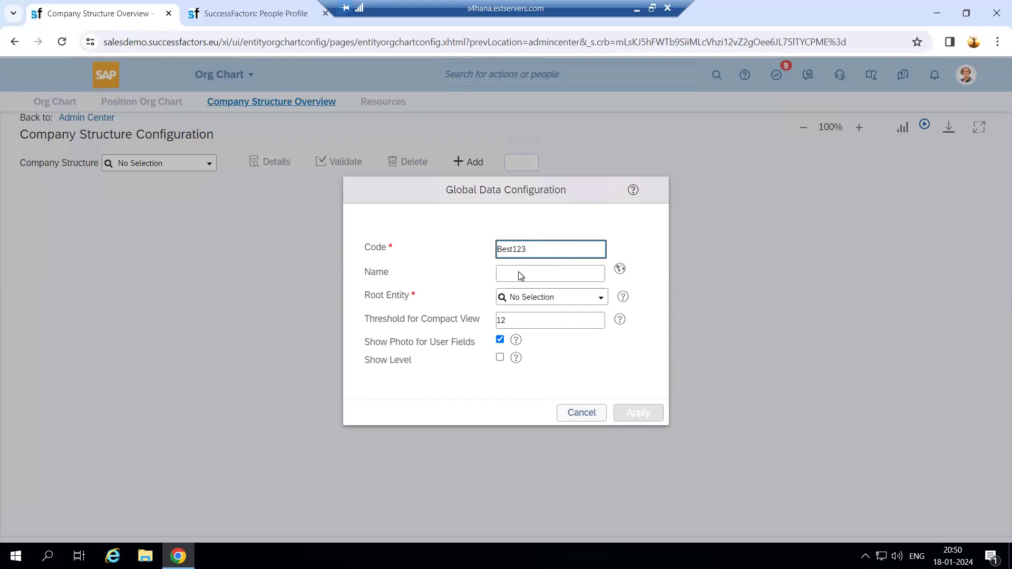
click(521, 276)
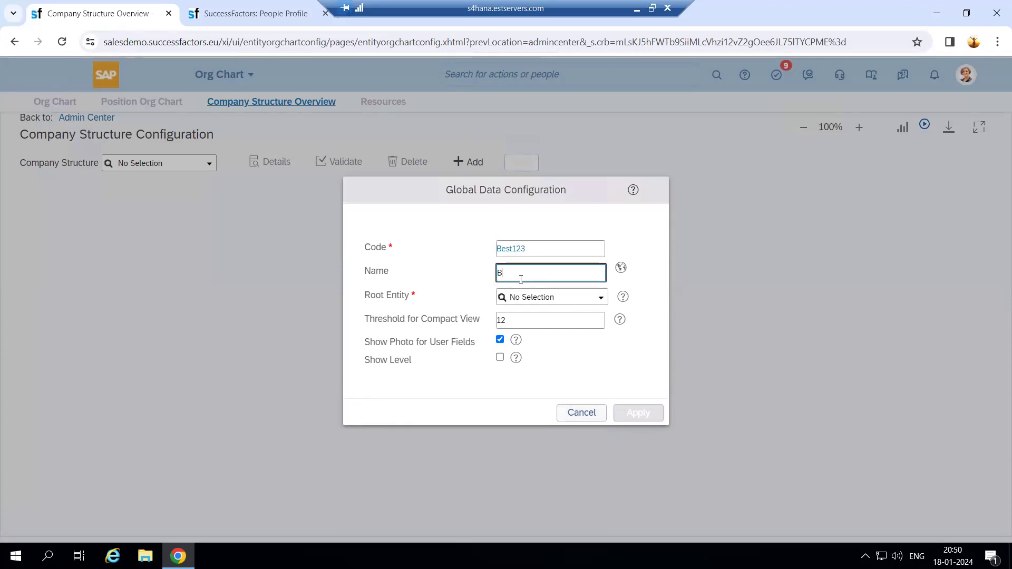
text(Best & Crompton)
Find the root entity by filtering on "legal" and set it to Legal Entity
click(597, 300)
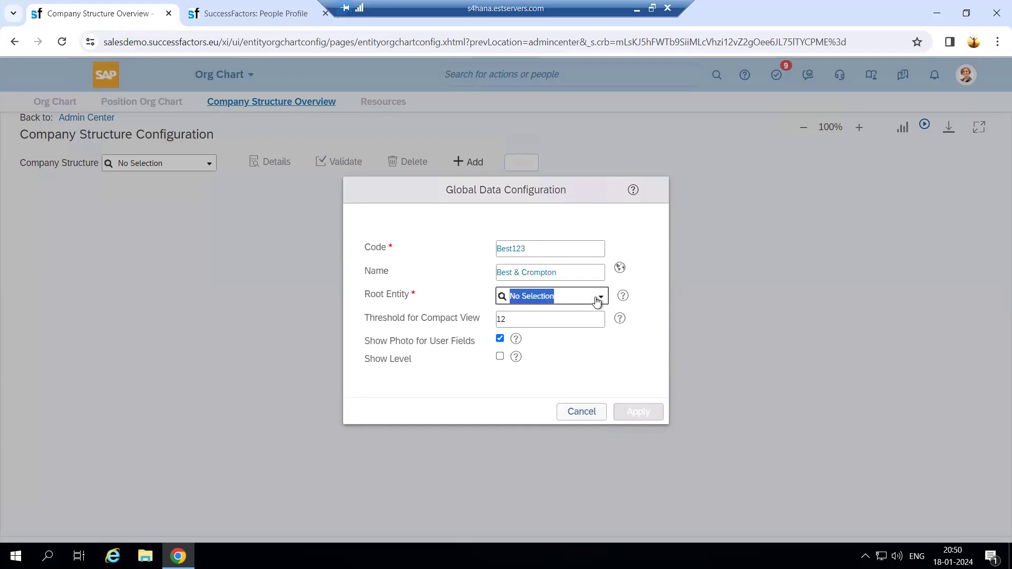
click(599, 298)
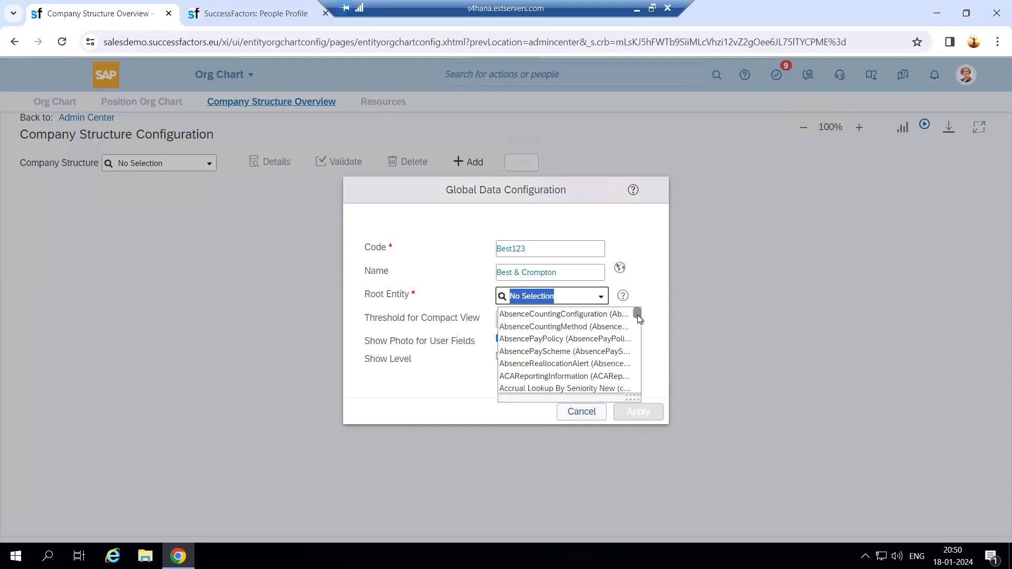
drag(638, 325, 638, 342)
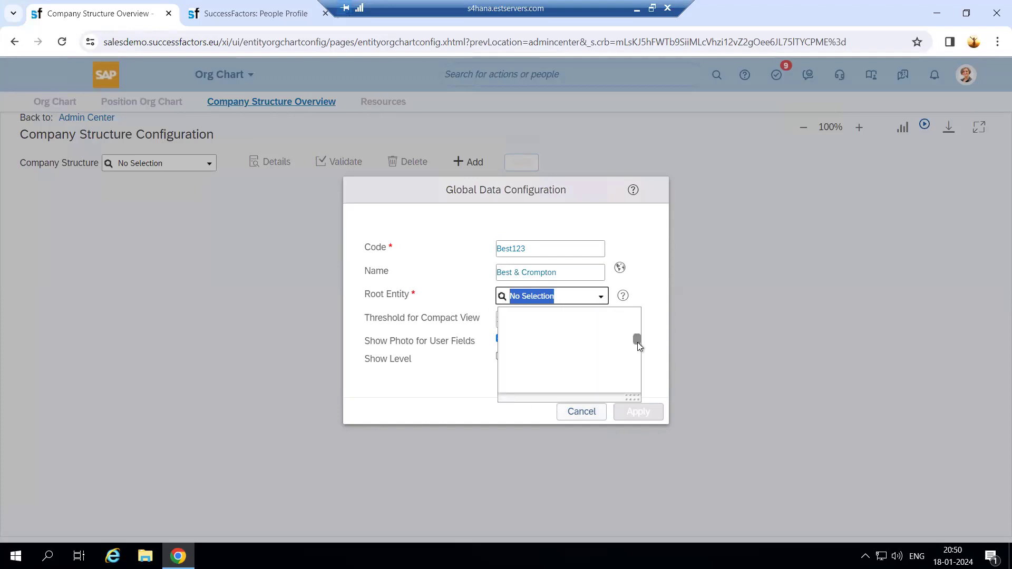
click(591, 299)
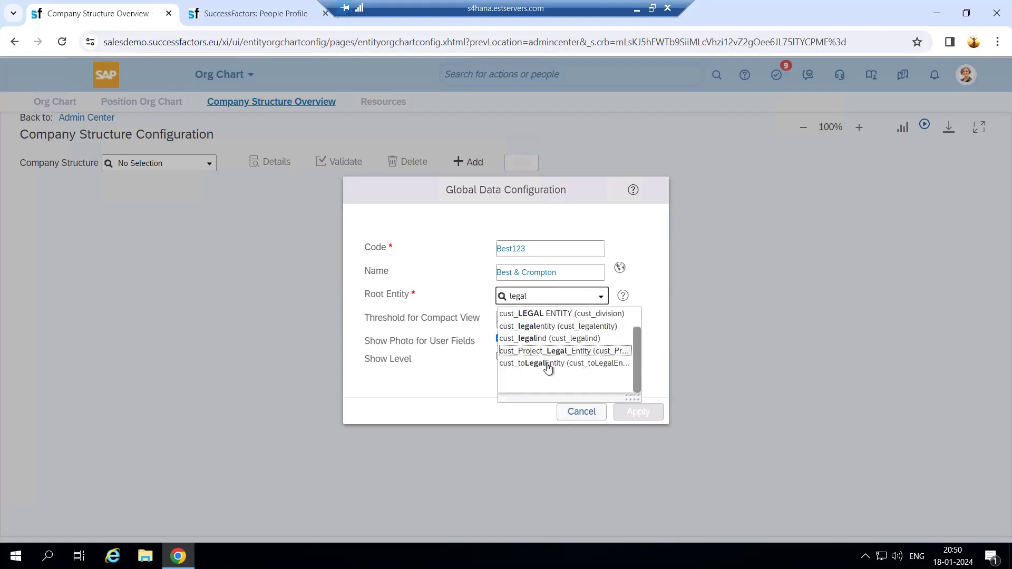
click(549, 378)
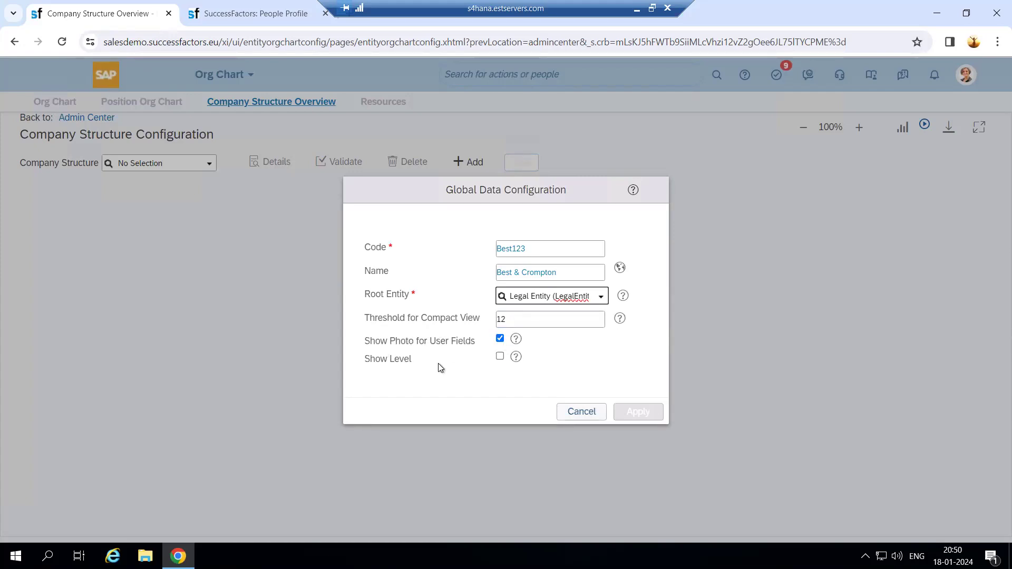
Enable Show Level, keep Level Display Mode on Show as icon and apply the global data configuration
click(500, 357)
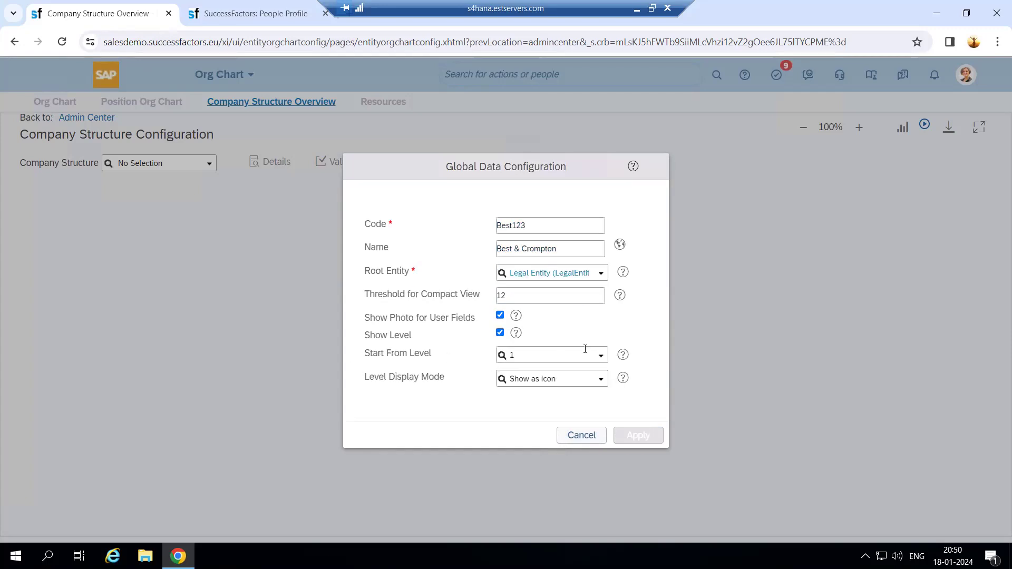
click(597, 381)
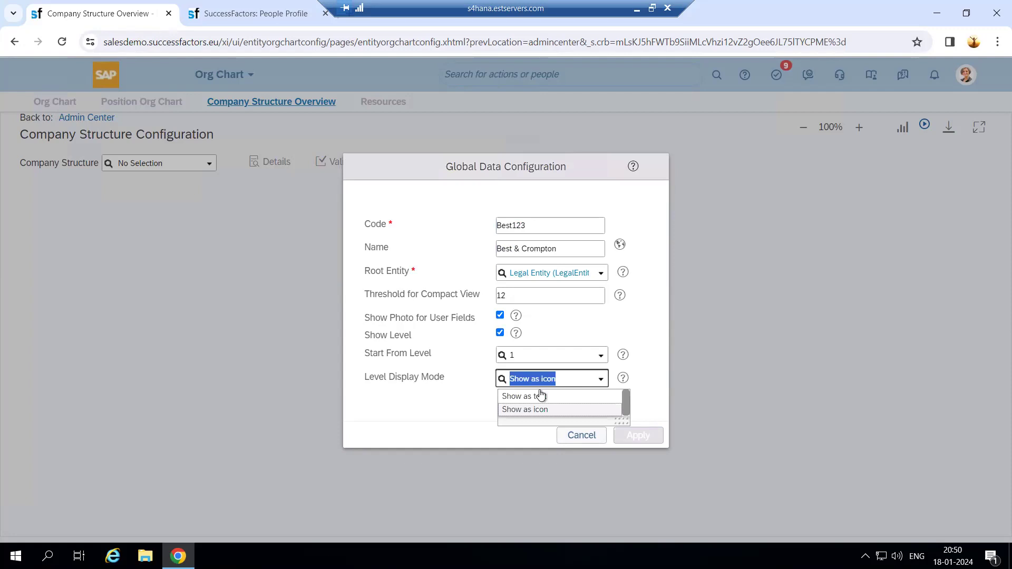
click(457, 408)
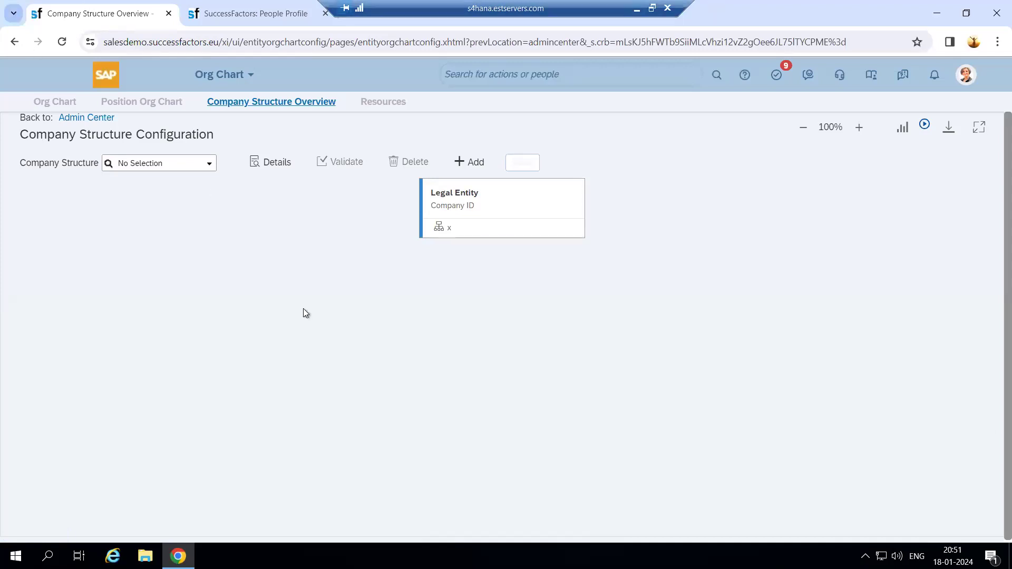
Add Business Unit, related by association Legal Entity, as a child entity of the Legal Entity node
right_click(537, 195)
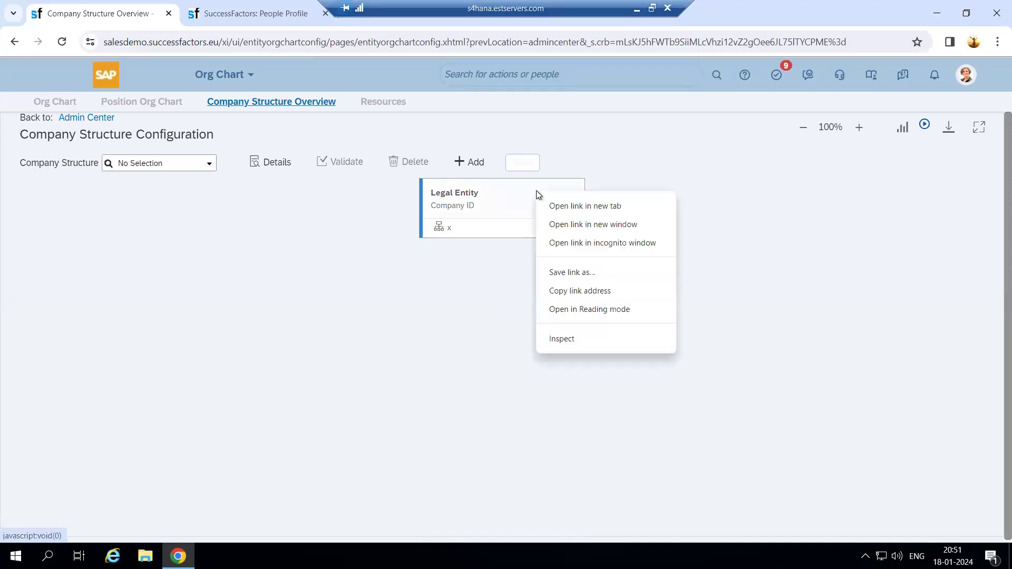
click(537, 196)
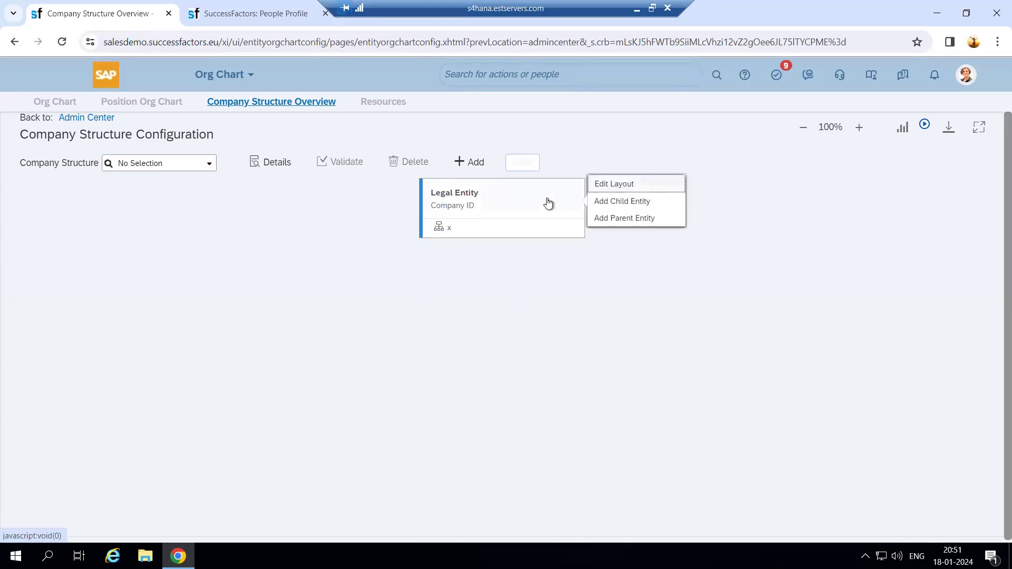
click(548, 204)
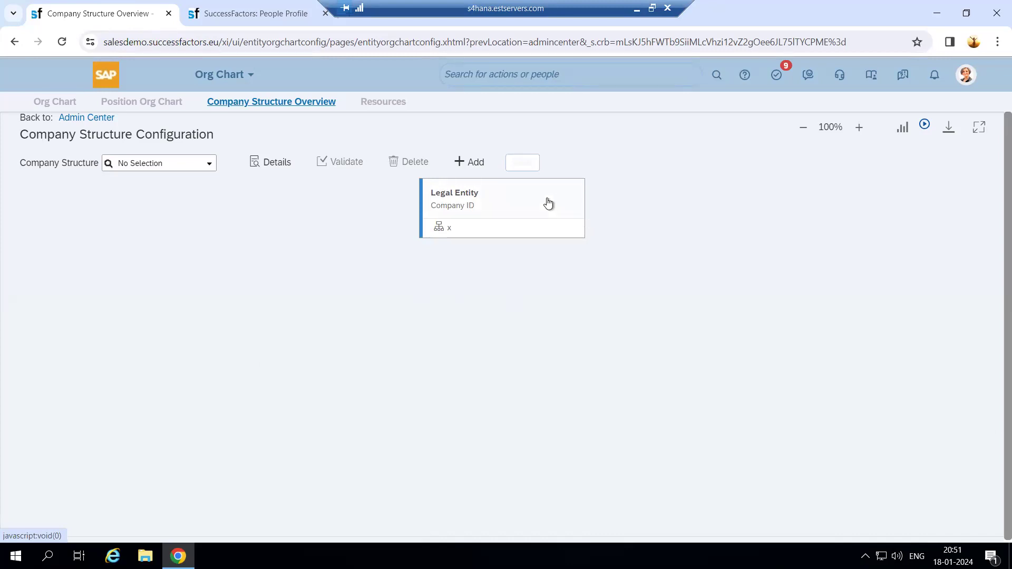
click(516, 206)
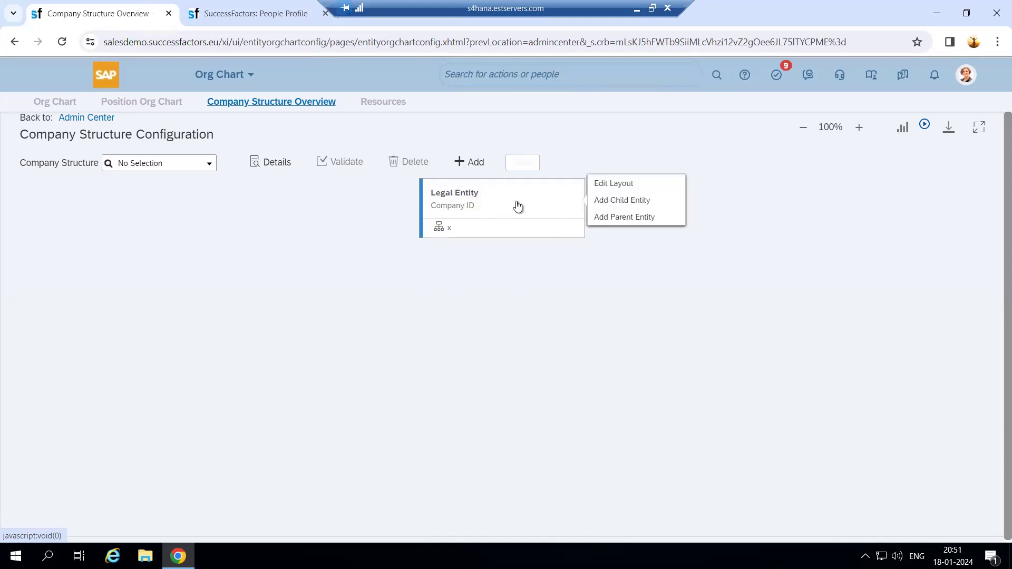
click(628, 202)
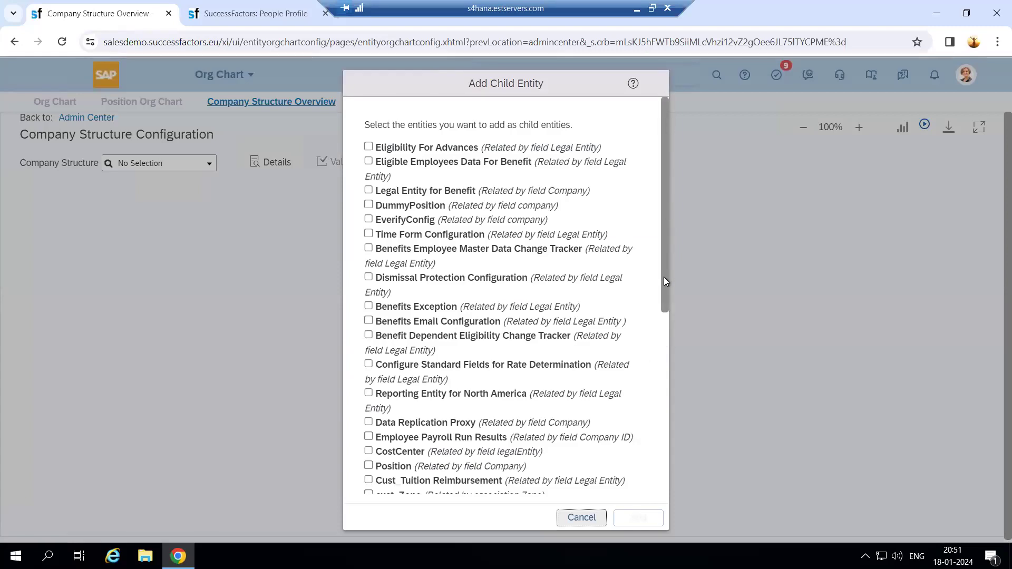
scroll(666, 474, down, 3)
scroll(667, 466, down, 3)
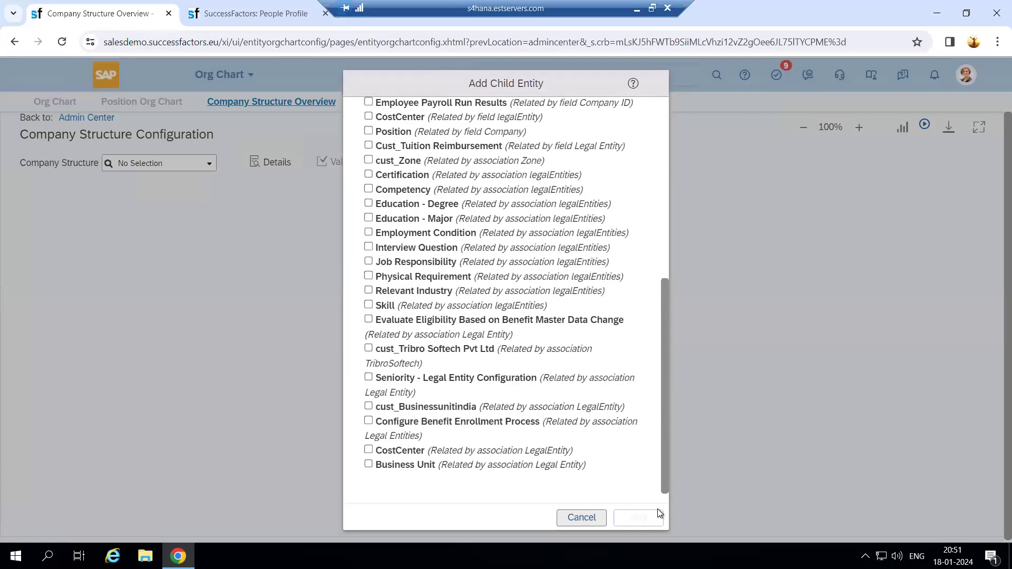
click(371, 466)
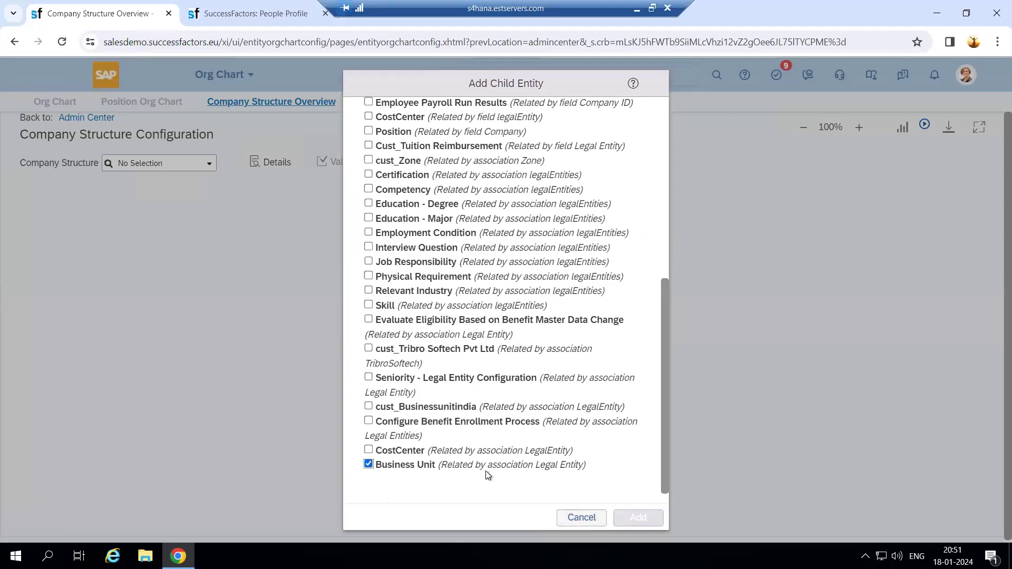
drag(486, 465, 536, 464)
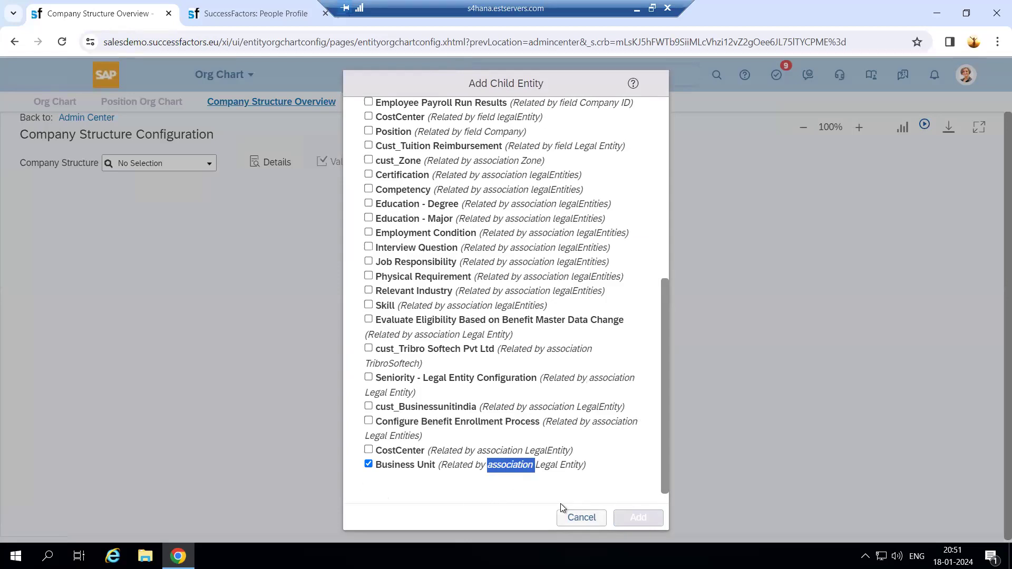
click(639, 517)
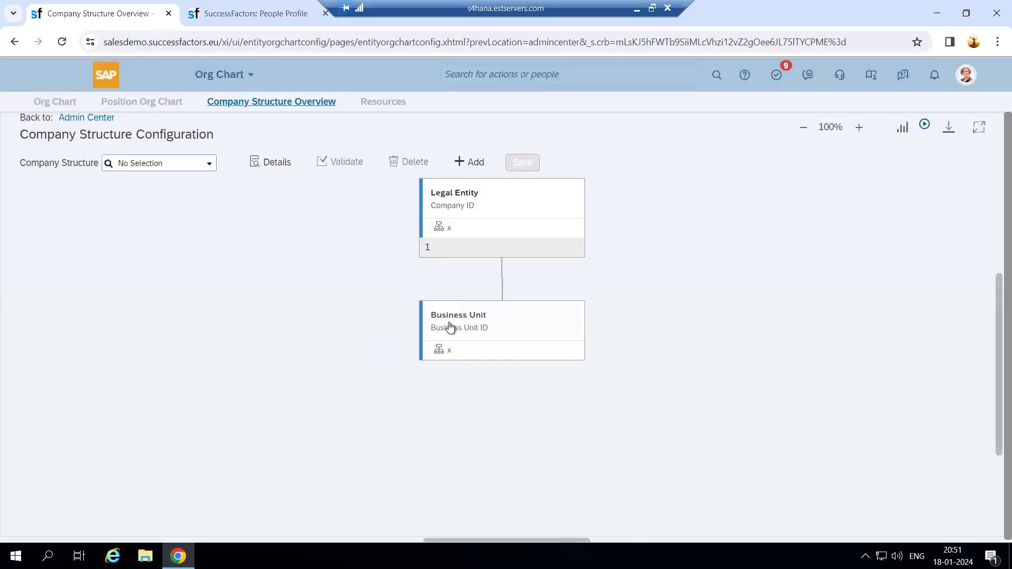
Add Division, related by association Business Unit, as a child entity of the Business Unit node
click(560, 324)
click(614, 323)
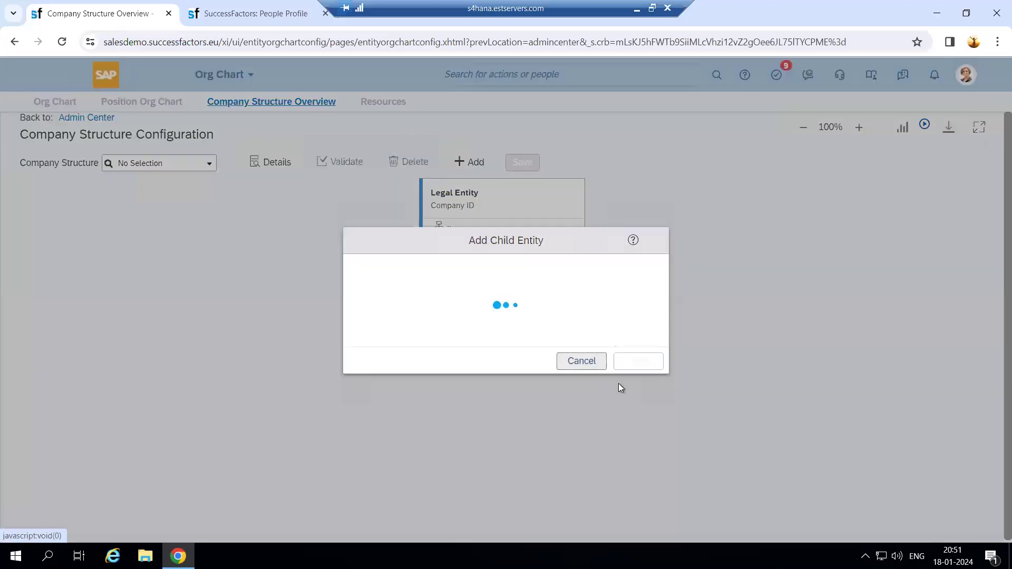
click(368, 378)
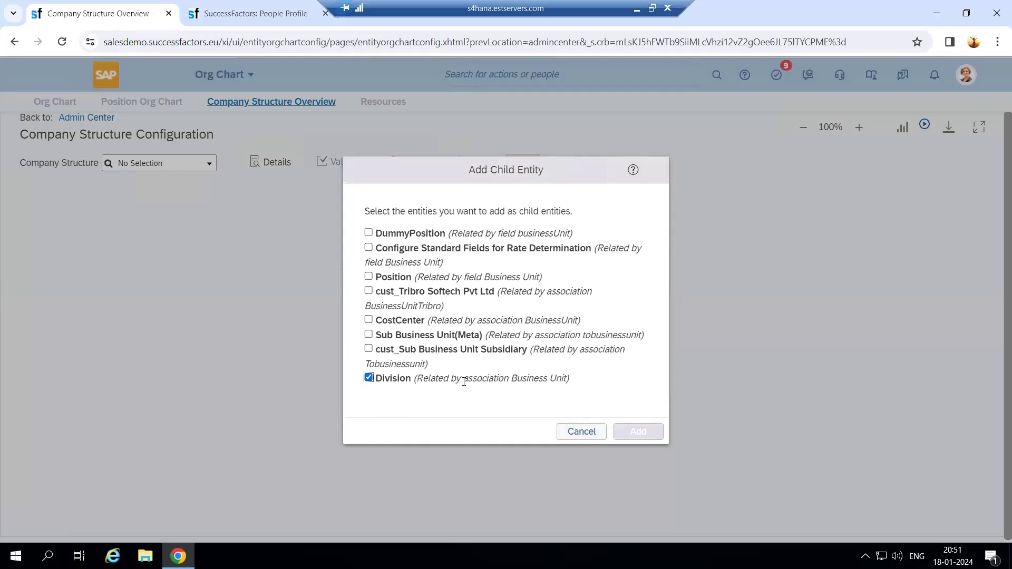
drag(463, 379, 575, 379)
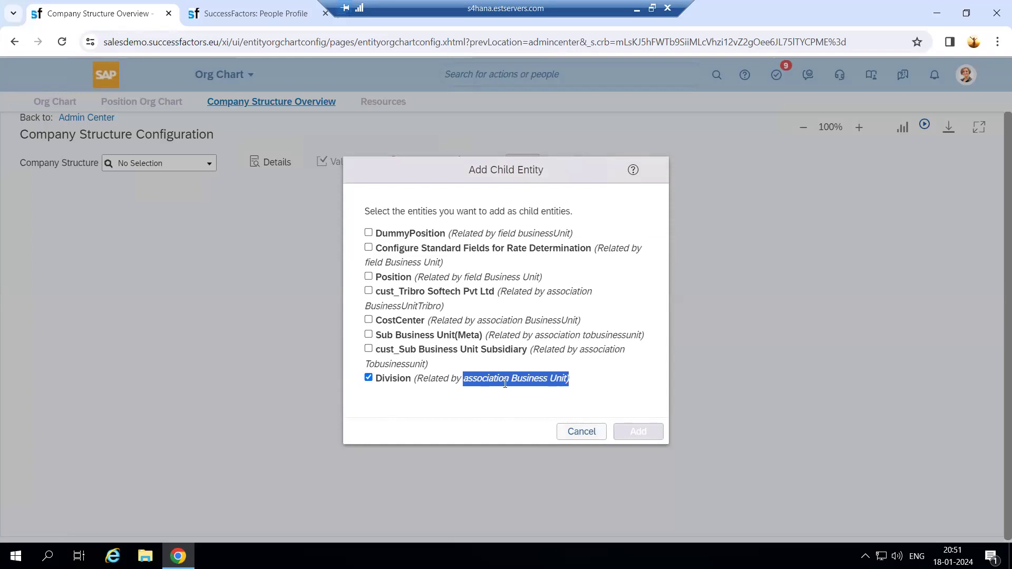
click(638, 432)
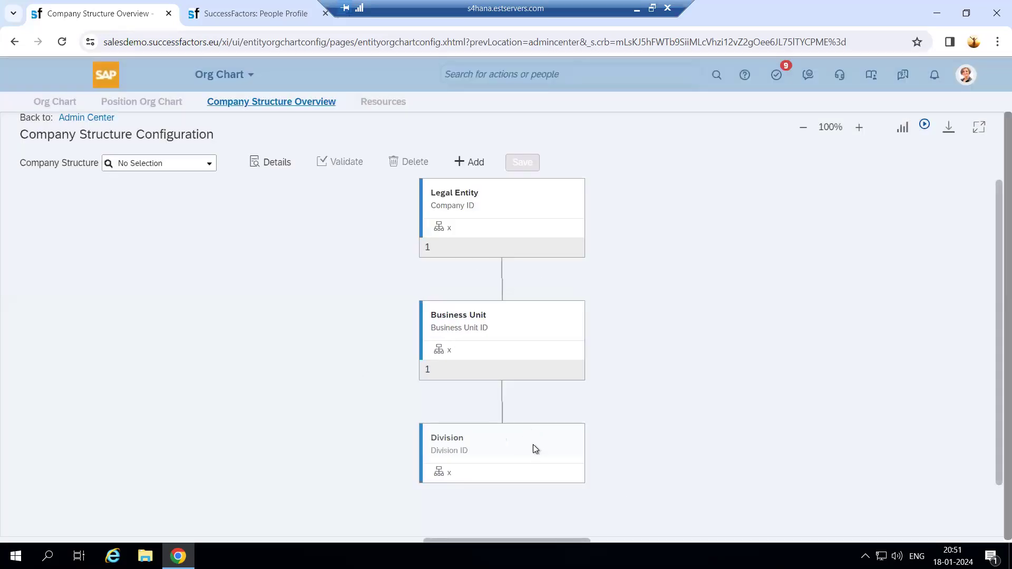
Add Department, related by association Division, as a child entity of the Division node
right_click(565, 451)
click(617, 446)
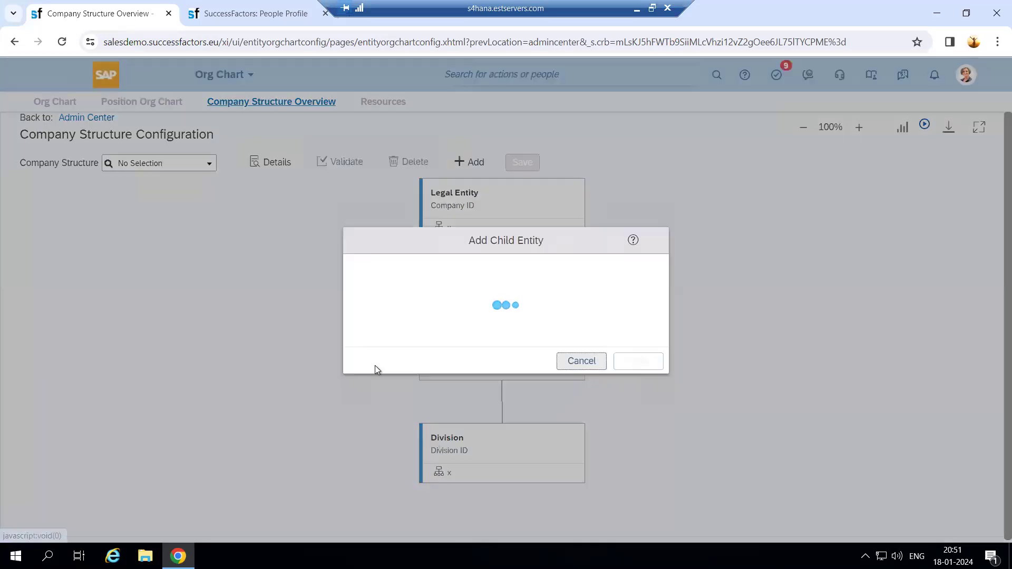
click(369, 414)
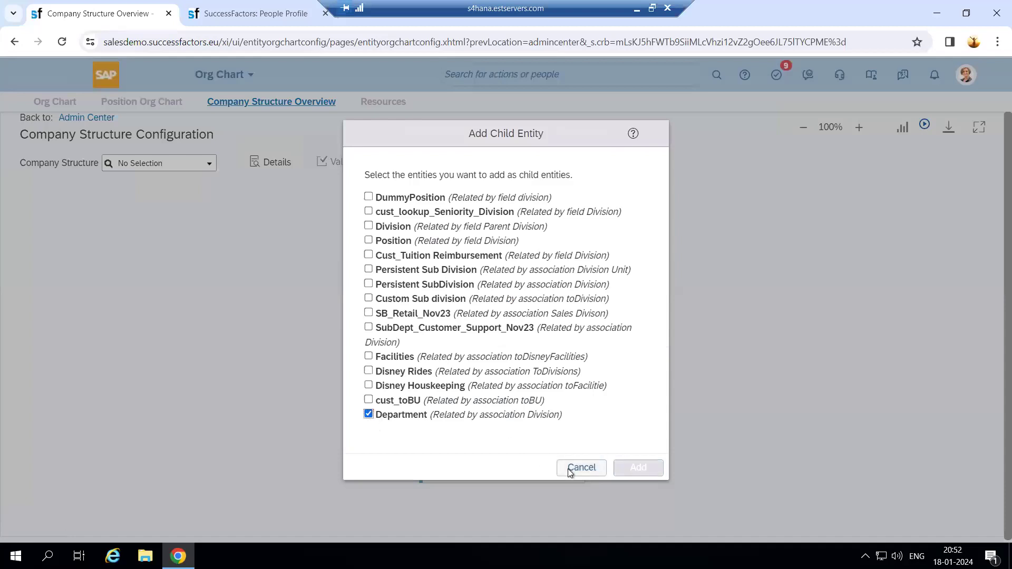
click(639, 469)
scroll(544, 404, down, 4)
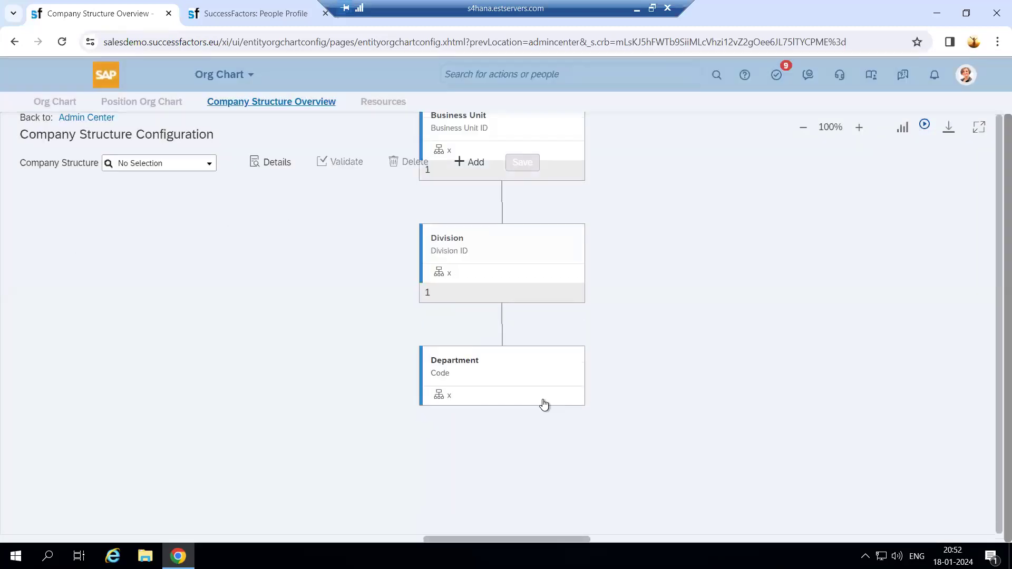
right_click(519, 376)
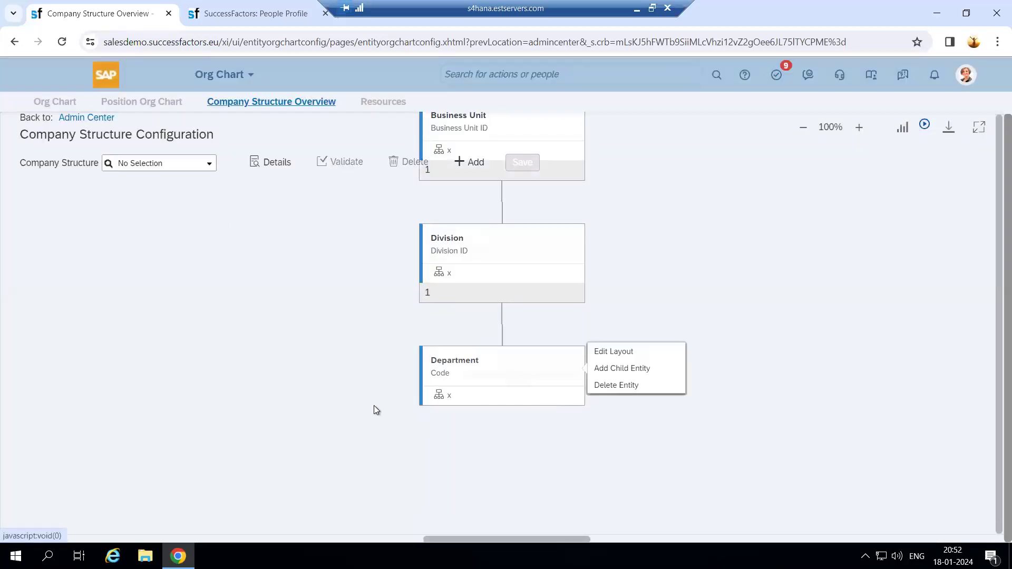
click(602, 351)
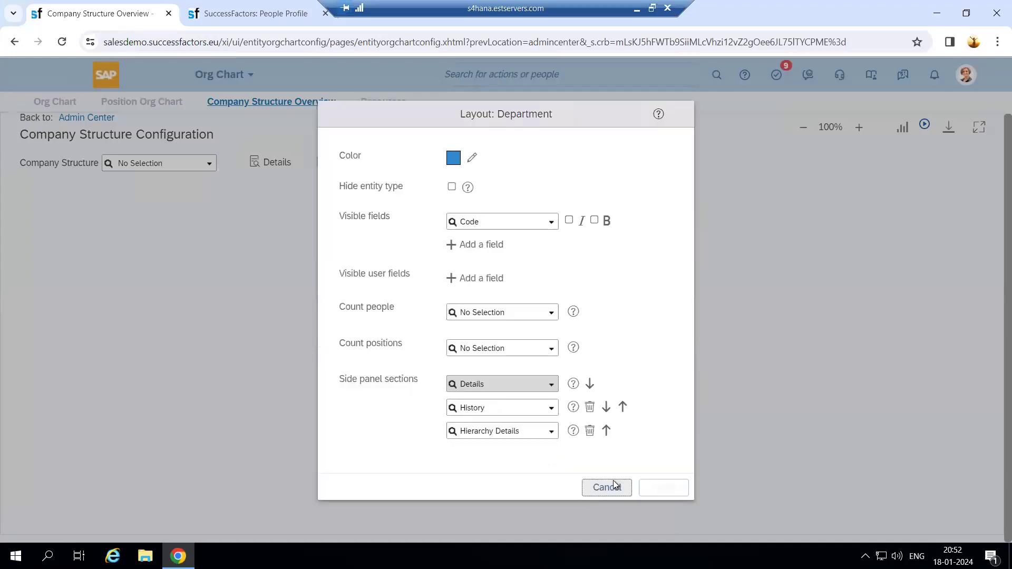
click(606, 488)
Add subDepartment, related by association Department, as a child entity of the Department node
right_click(522, 368)
click(614, 371)
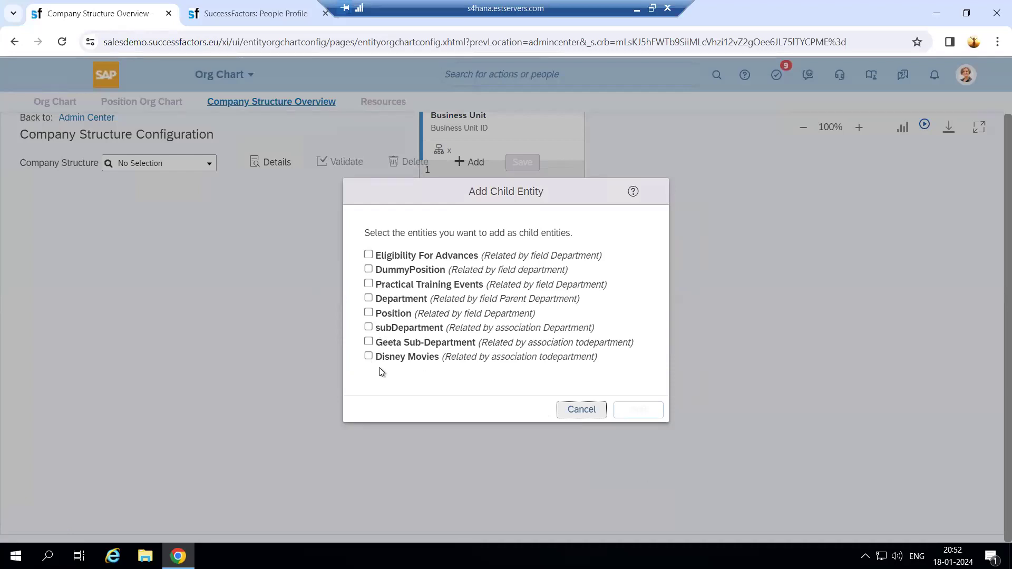
click(369, 328)
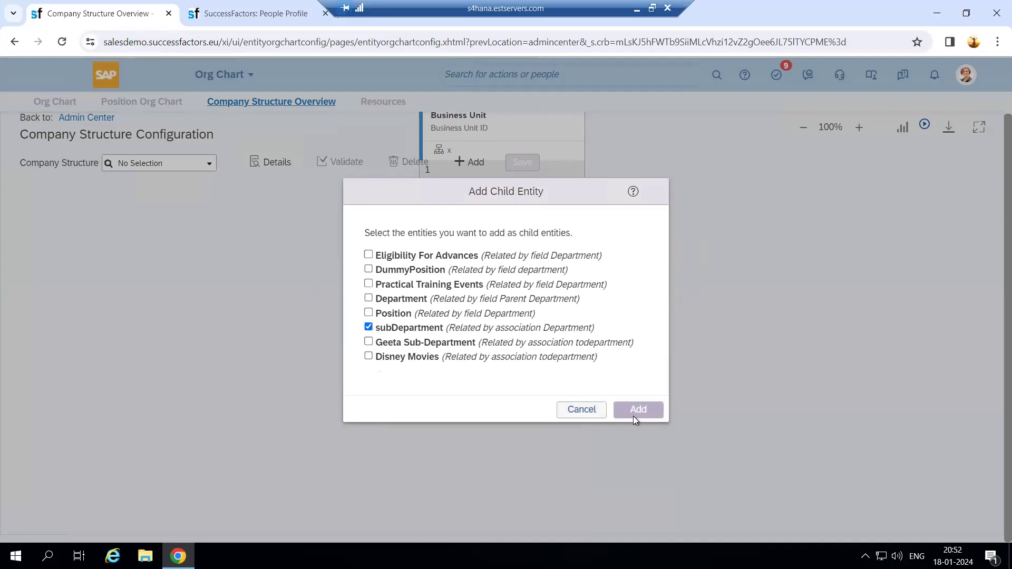
click(643, 410)
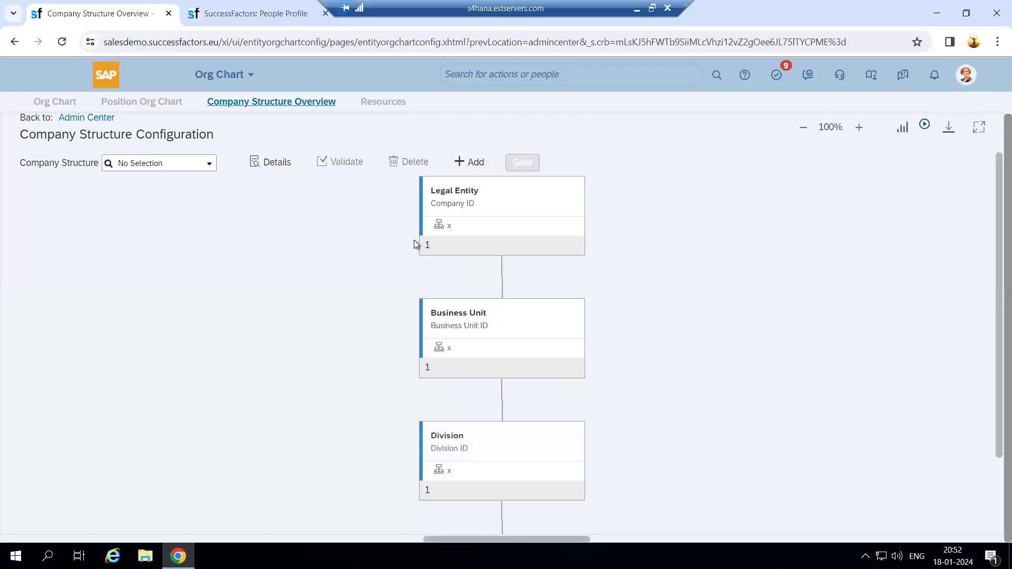
Edit the layout of the Legal Entity node and set its color to magenta, CD2EA3
scroll(463, 321, down, 5)
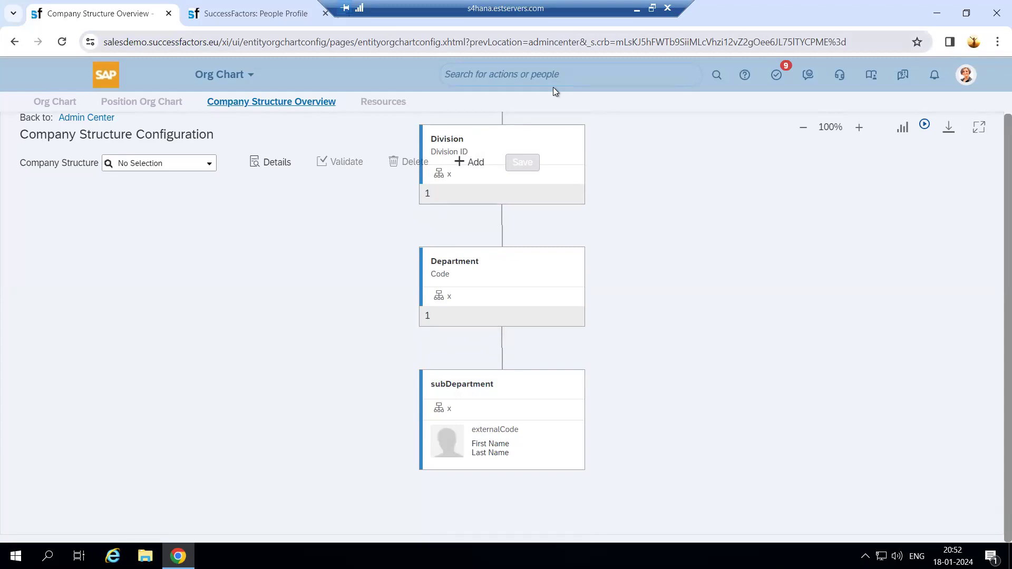
scroll(597, 318, up, 5)
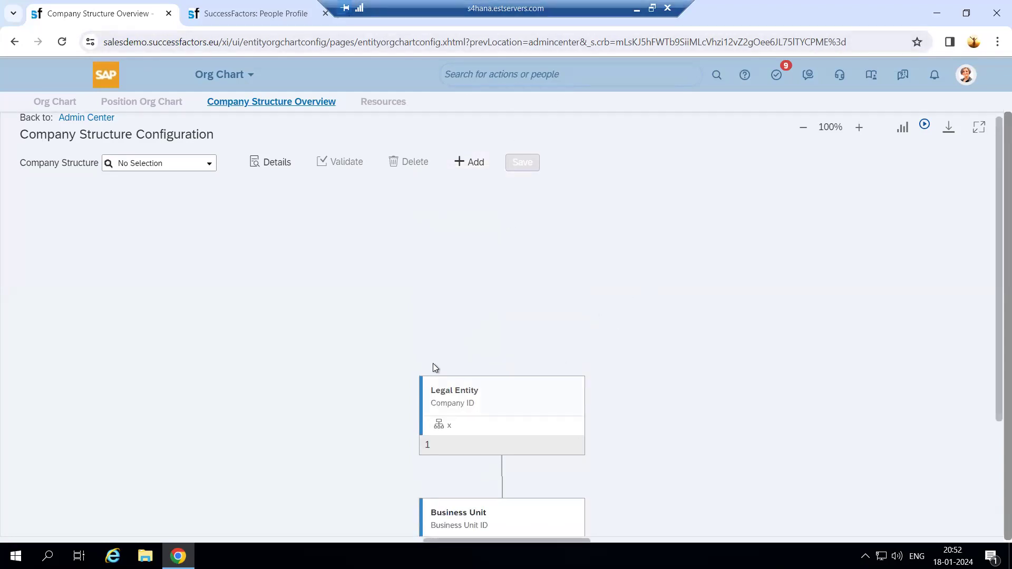
scroll(436, 367, down, 2)
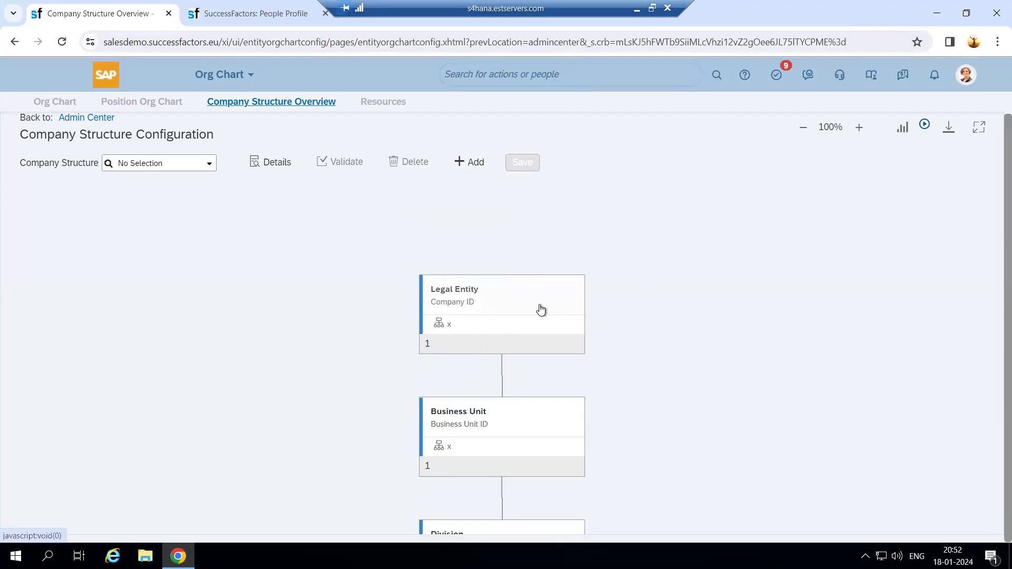
click(556, 295)
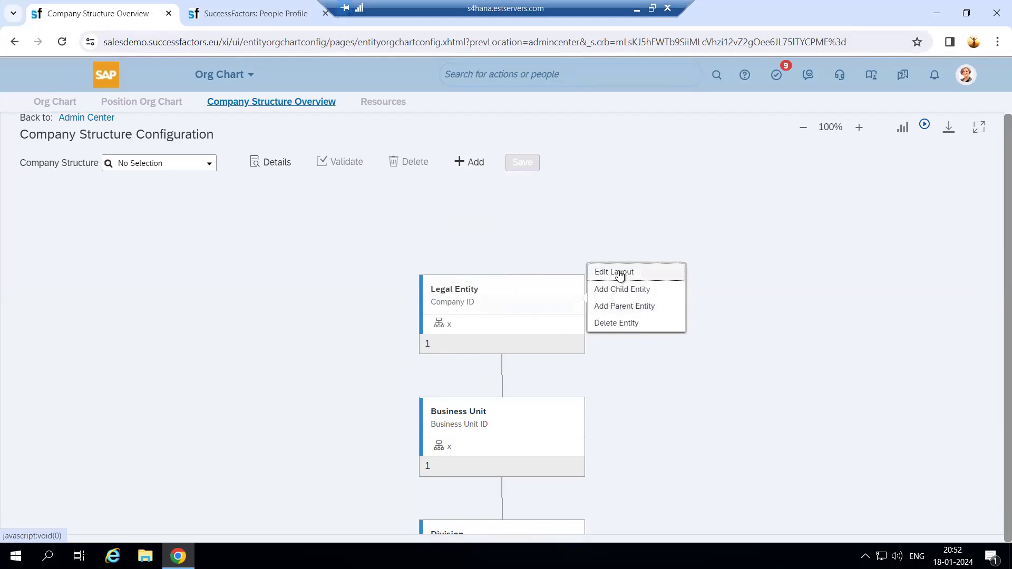
click(618, 271)
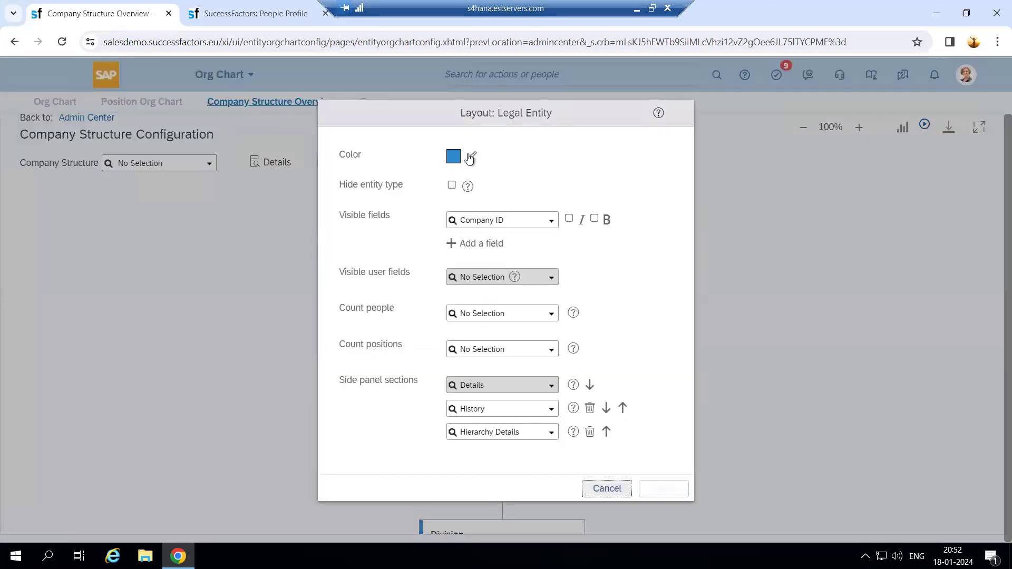
click(472, 157)
click(622, 195)
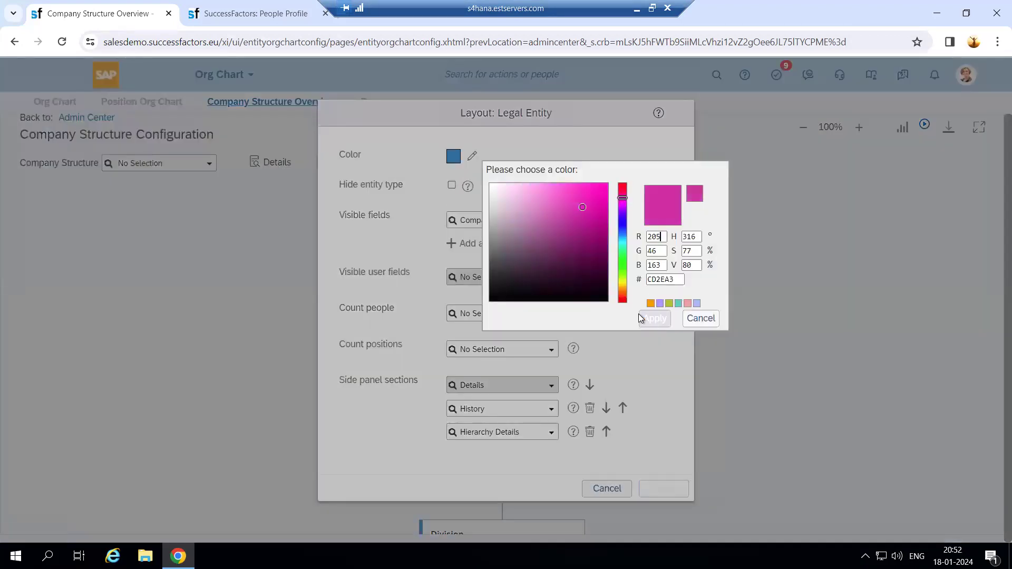
click(648, 316)
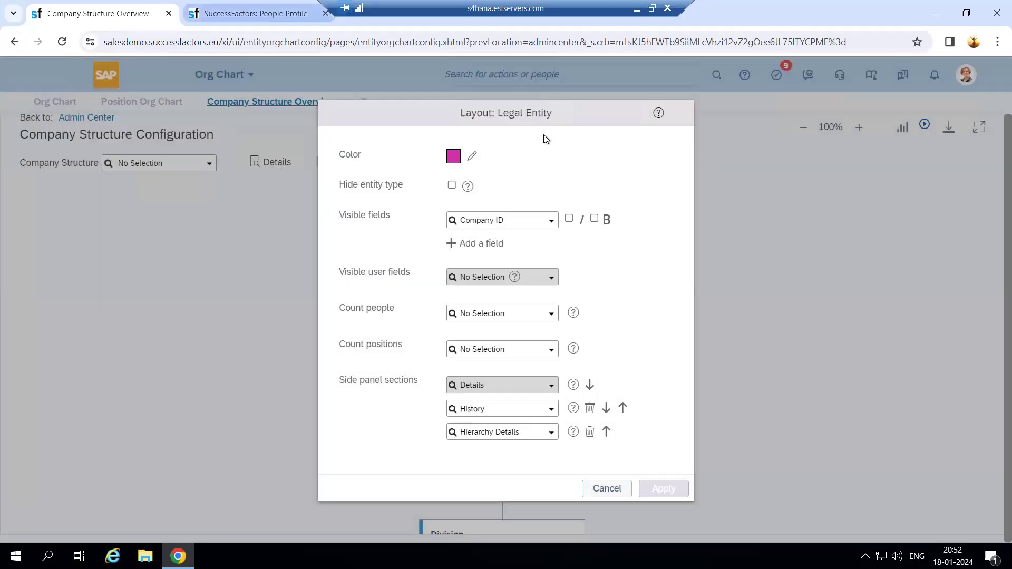
triple_click(562, 115)
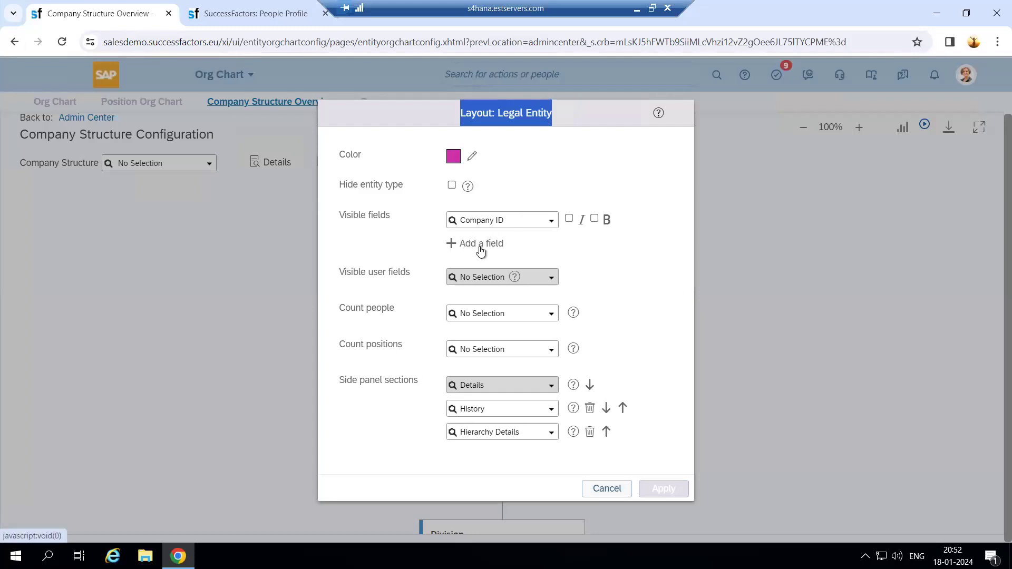
Add Country as a second visible field in the Legal Entity layout
click(482, 246)
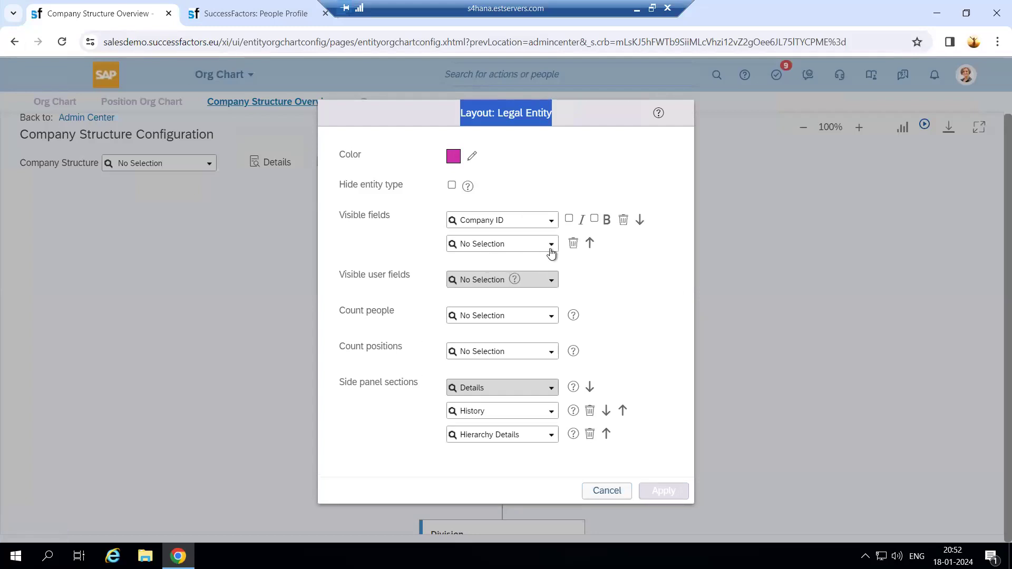
click(551, 248)
click(504, 260)
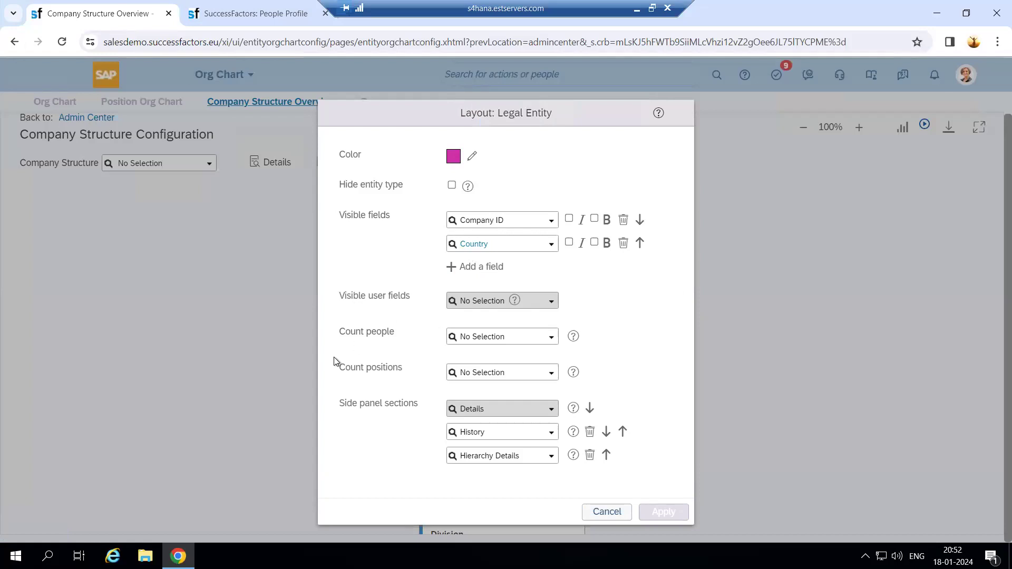
Set both Count people and Count positions to Company in the Legal Entity layout
click(551, 342)
click(496, 361)
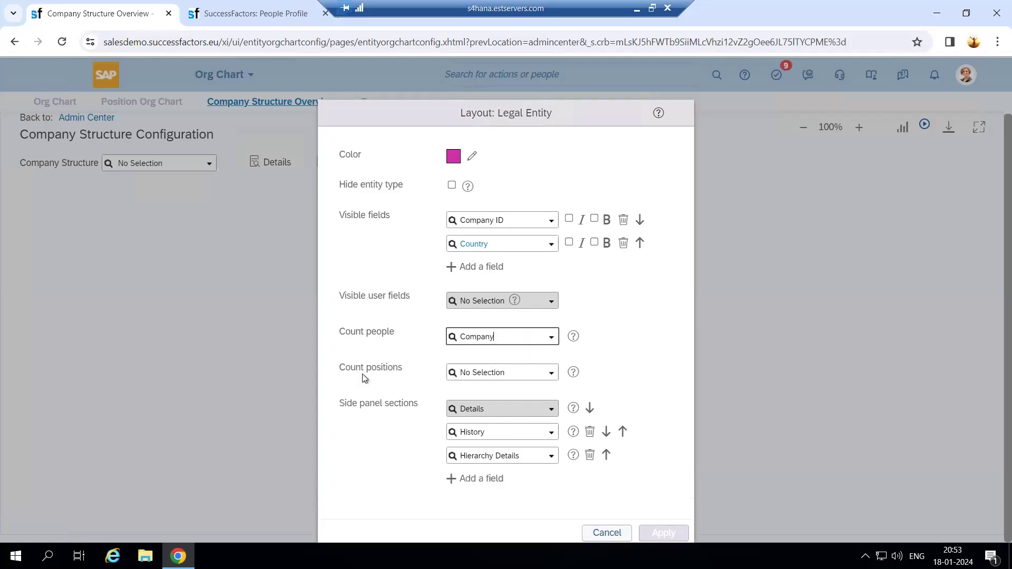
click(552, 374)
click(505, 390)
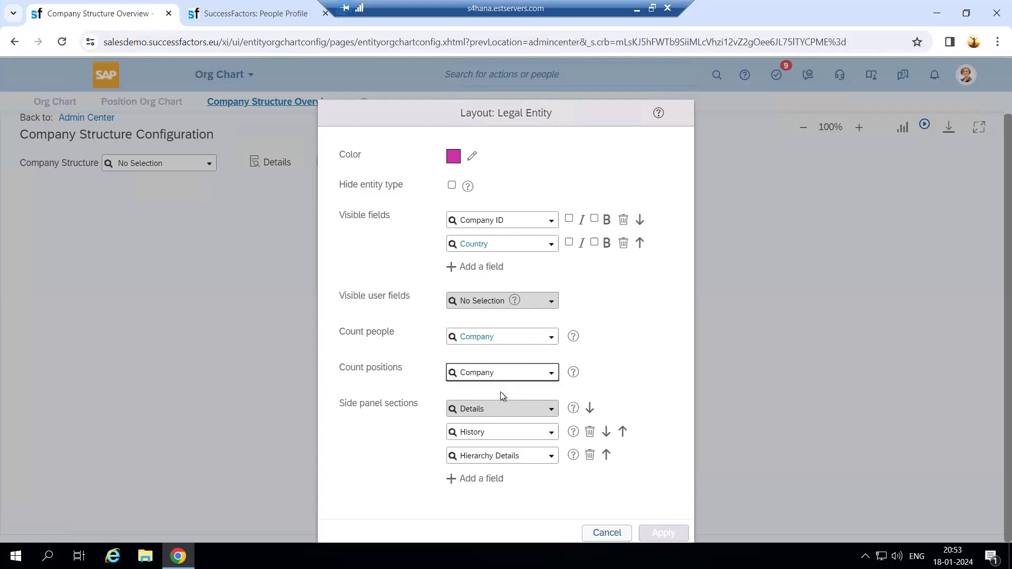
click(644, 445)
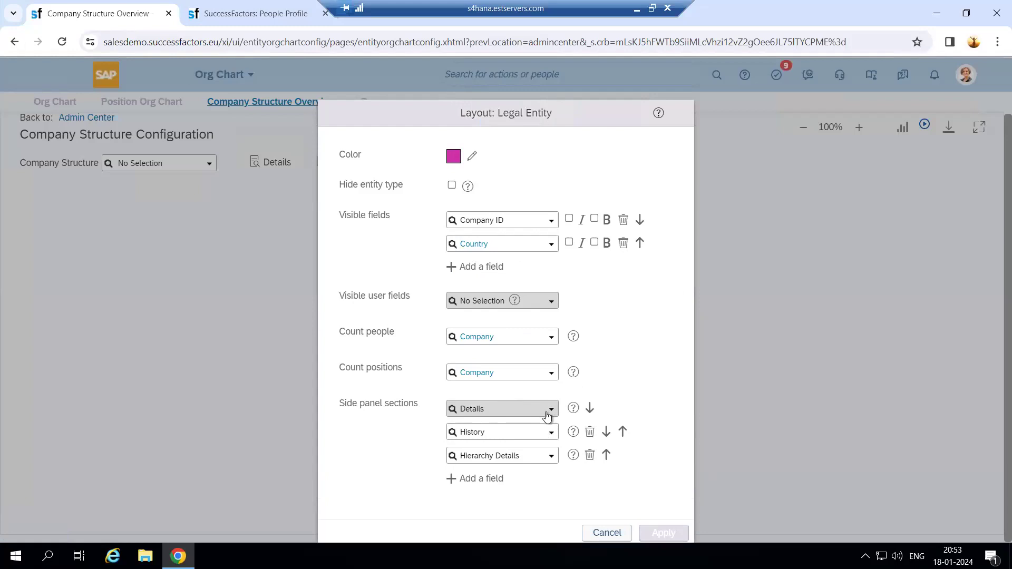
Check the side panel section choices, keep History and Hierarchy Details, and apply the Legal Entity layout
click(552, 434)
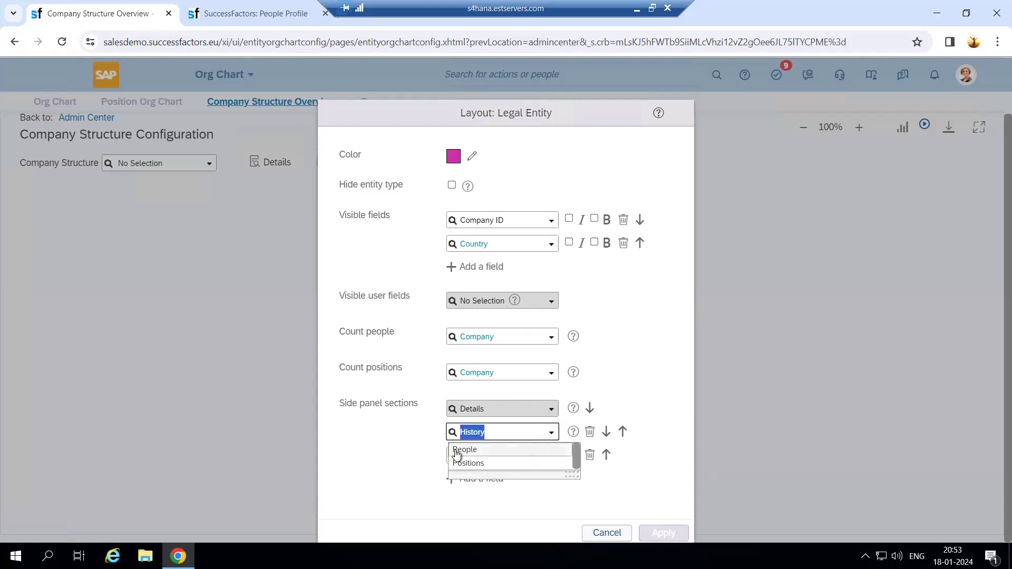
click(415, 457)
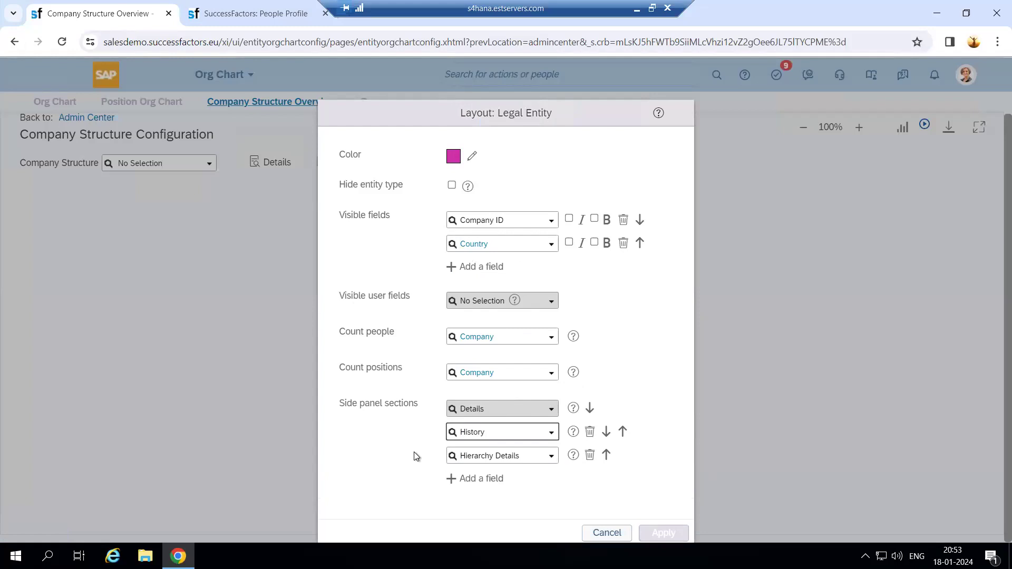
click(552, 457)
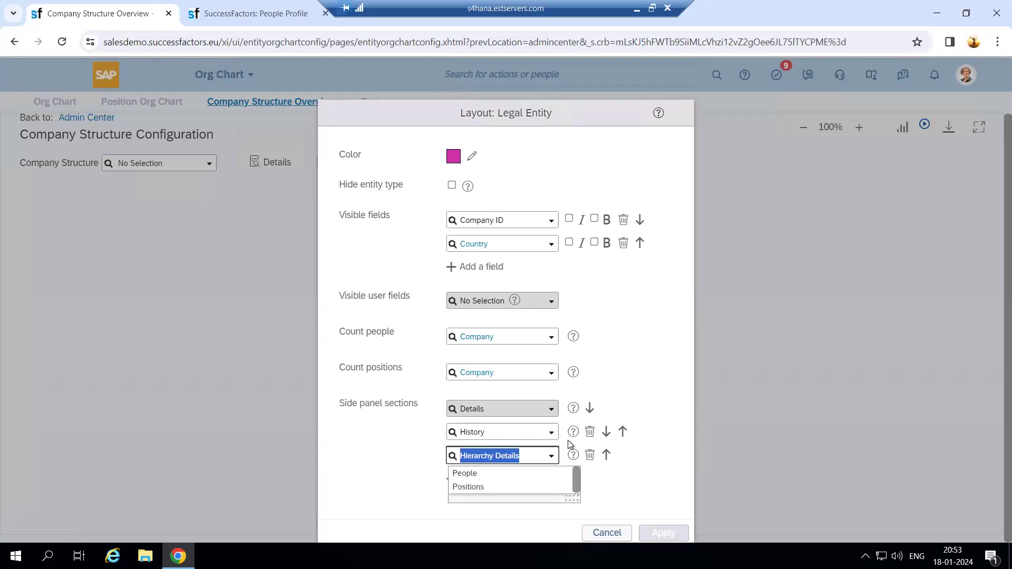
click(672, 458)
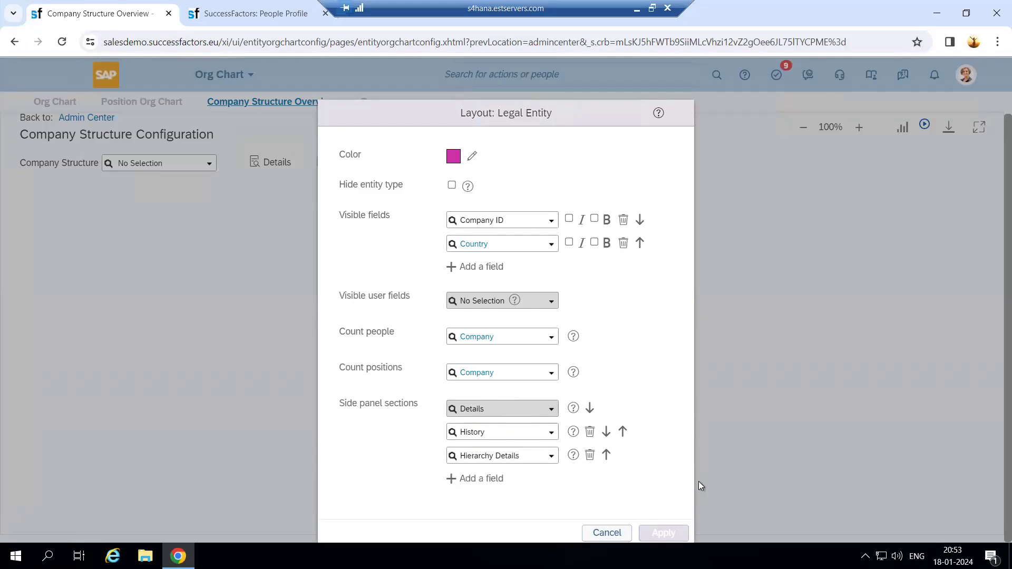
click(662, 534)
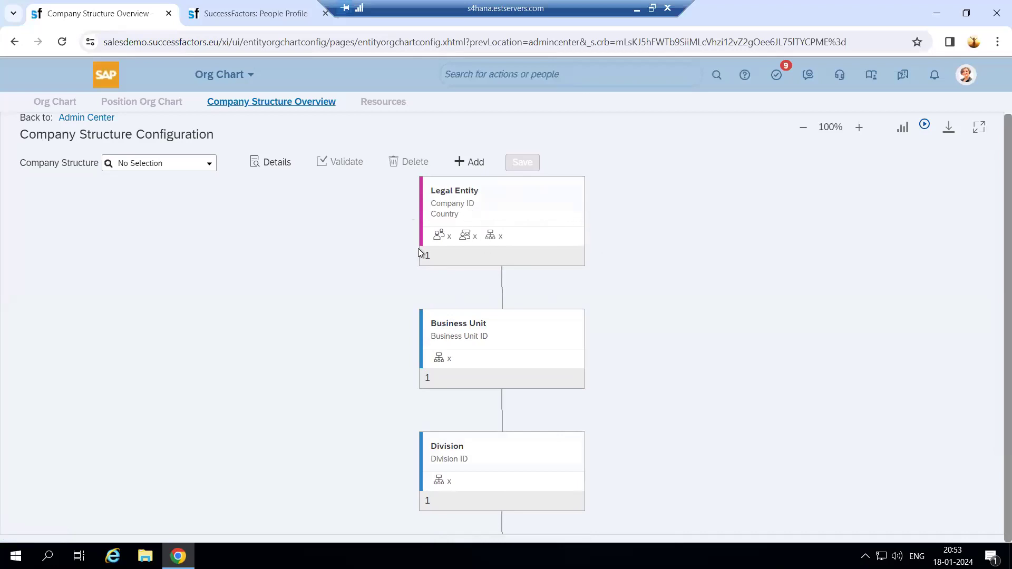
Review the configured hierarchy from Legal Entity down through Business Unit, Division and Department to subDepartment
scroll(486, 413, down, 5)
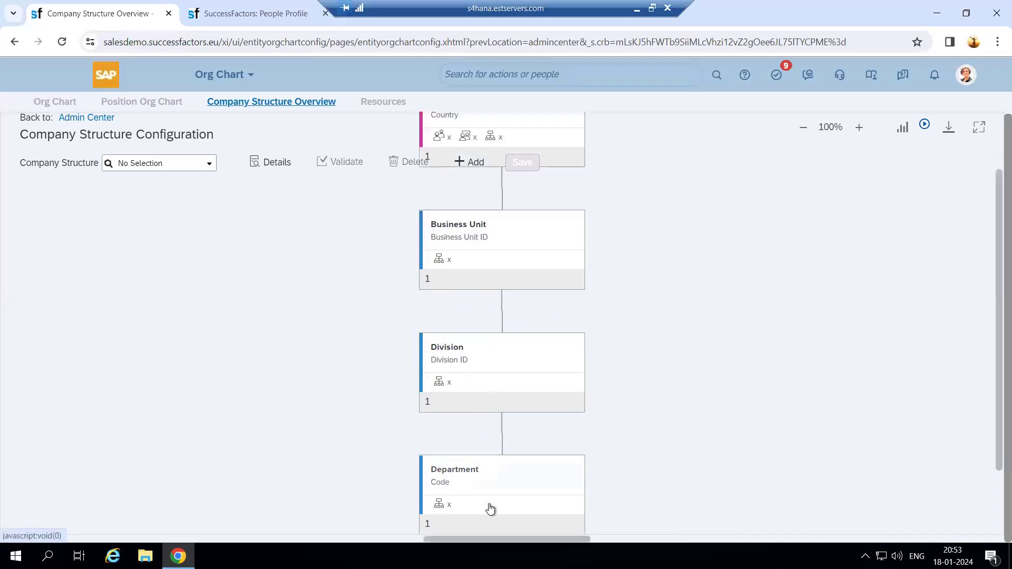
scroll(486, 325, up, 8)
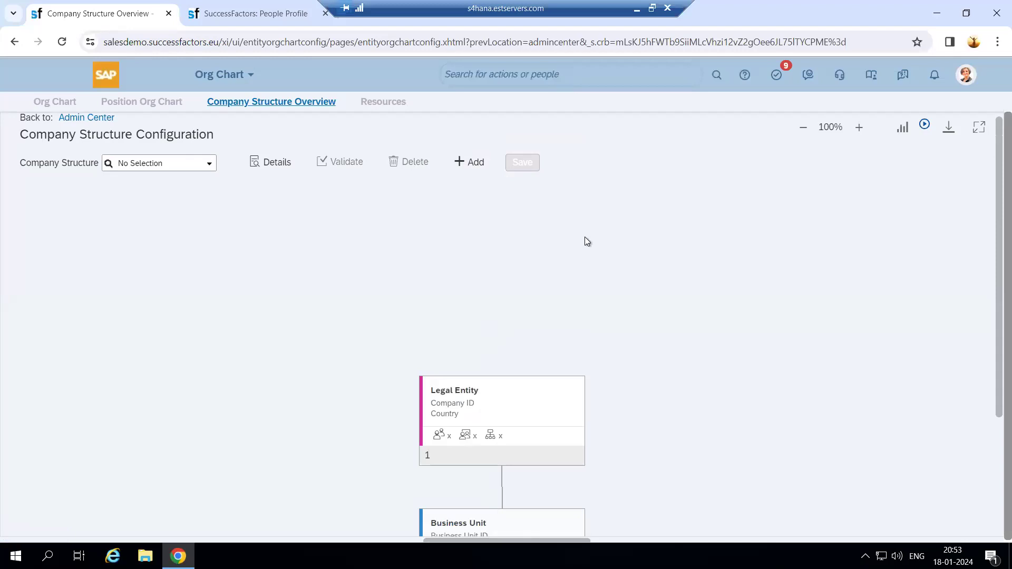
scroll(467, 308, down, 3)
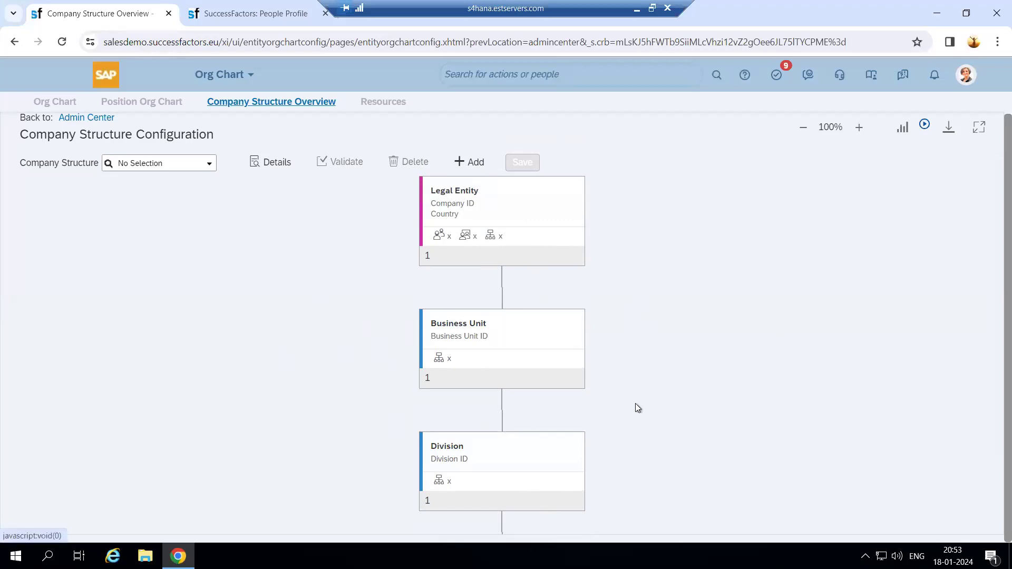
scroll(323, 455, down, 4)
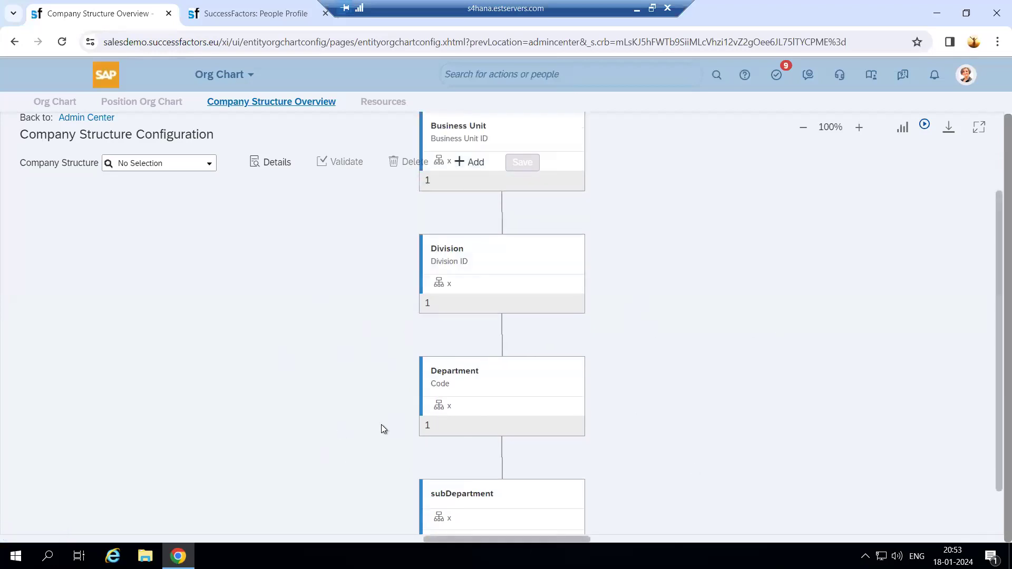
scroll(734, 446, down, 2)
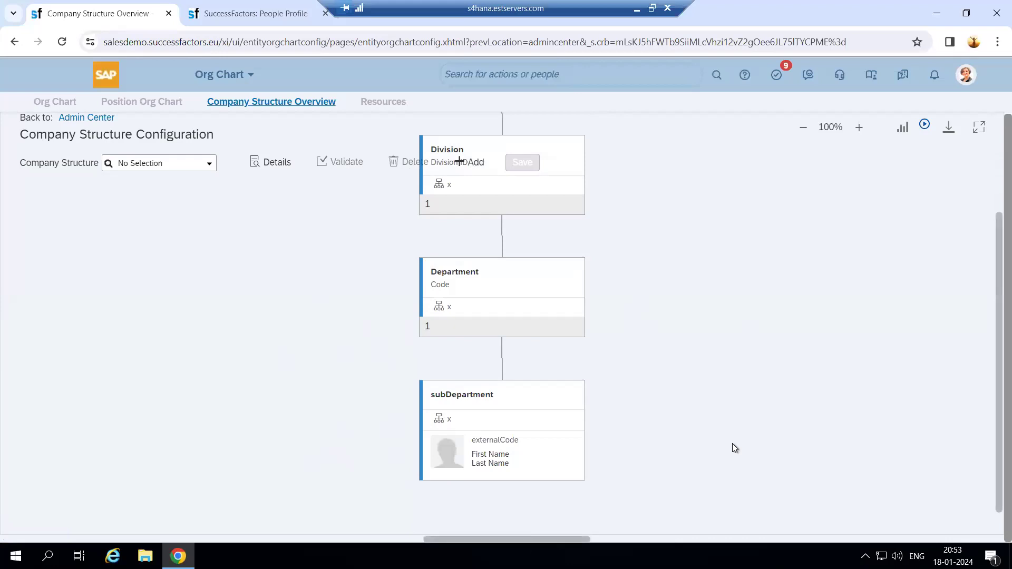
scroll(739, 417, up, 8)
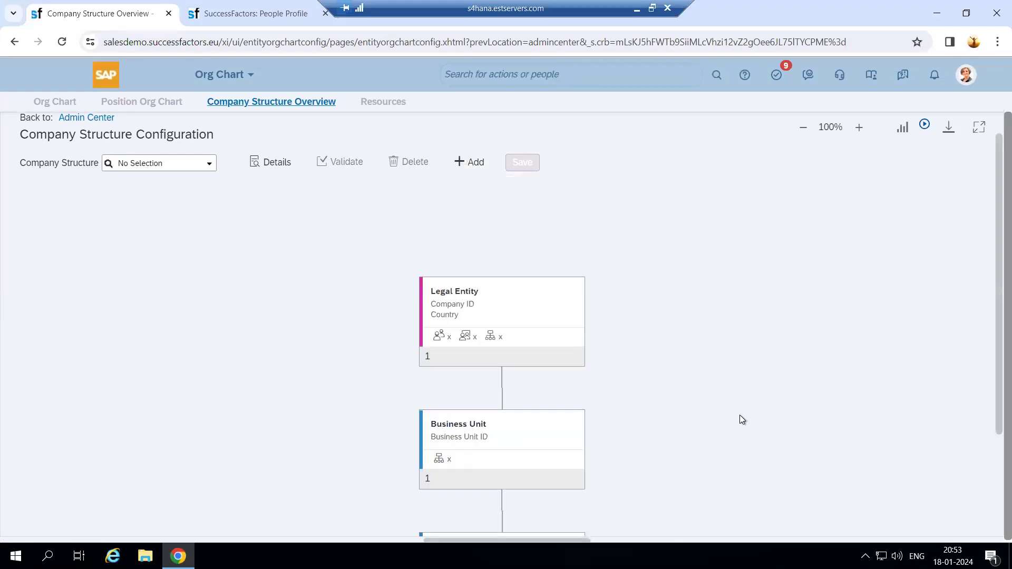
scroll(759, 322, up, 2)
scroll(762, 330, down, 4)
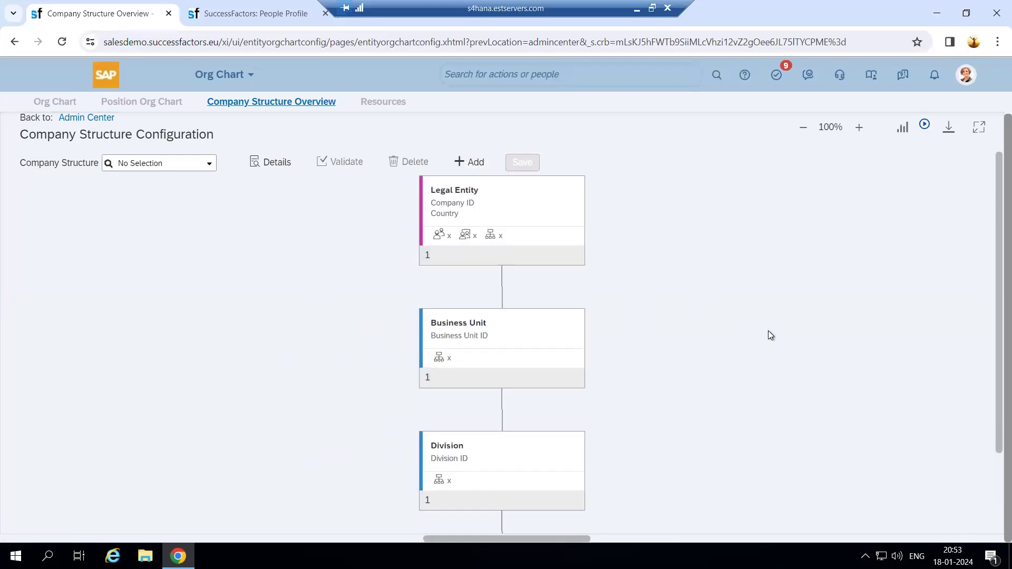
Save the company structure configuration, confirm the save and dismiss the browser prompt
click(529, 164)
click(587, 398)
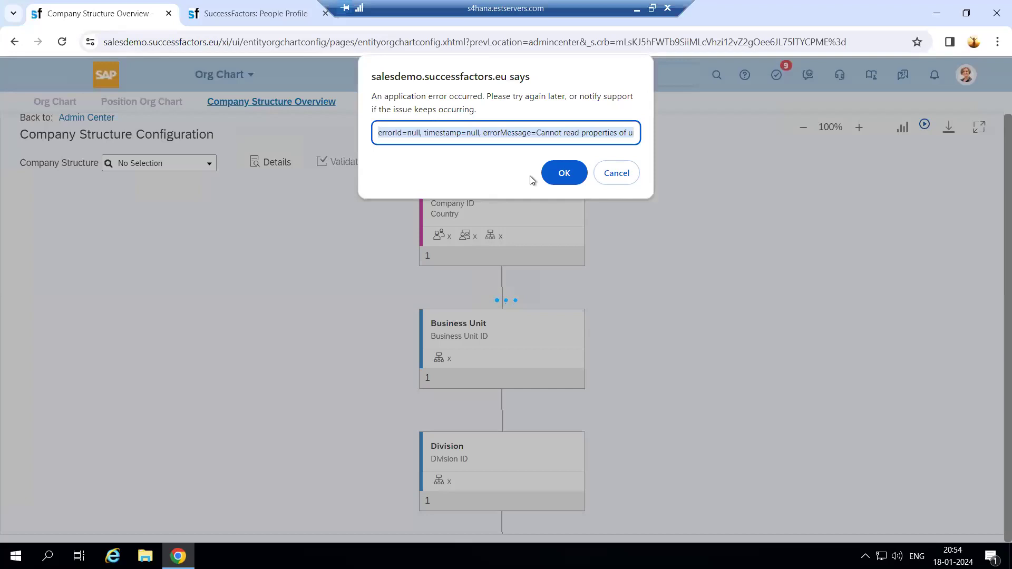
click(564, 173)
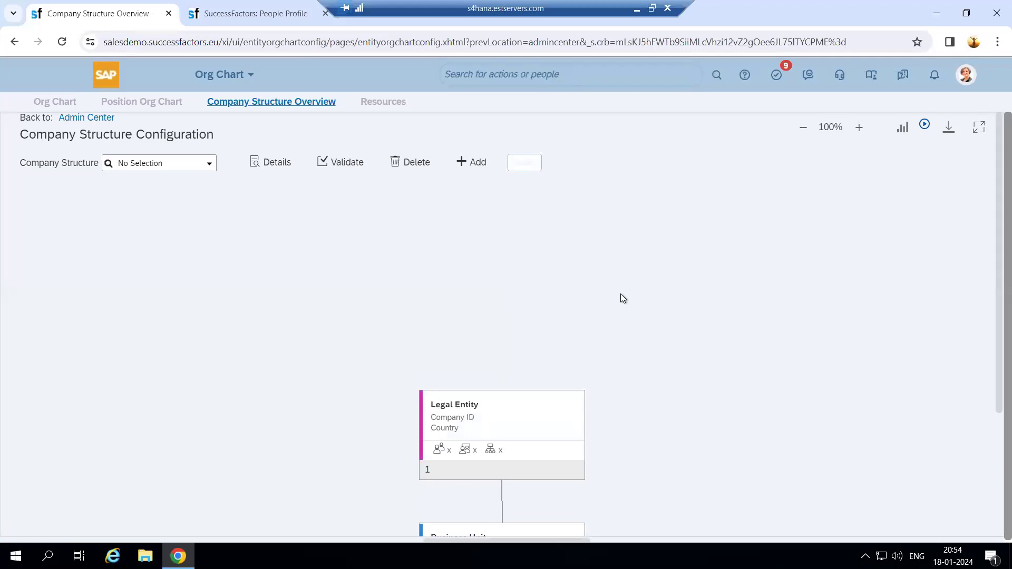
Look over the saved hierarchy and open a duplicate of the Company Structure Configuration page in the browser
scroll(375, 233, down, 2)
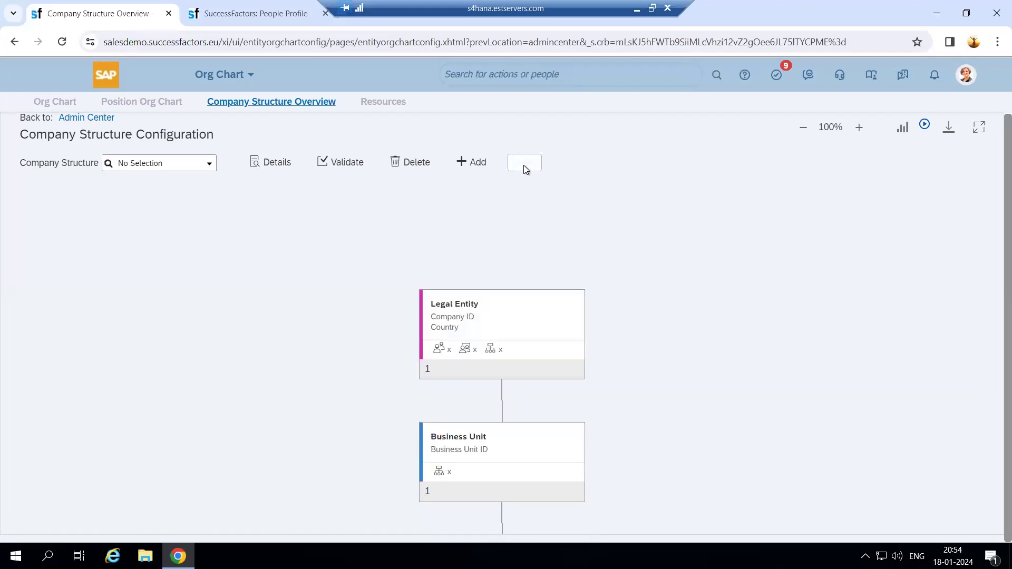
scroll(558, 246, down, 10)
scroll(600, 283, up, 11)
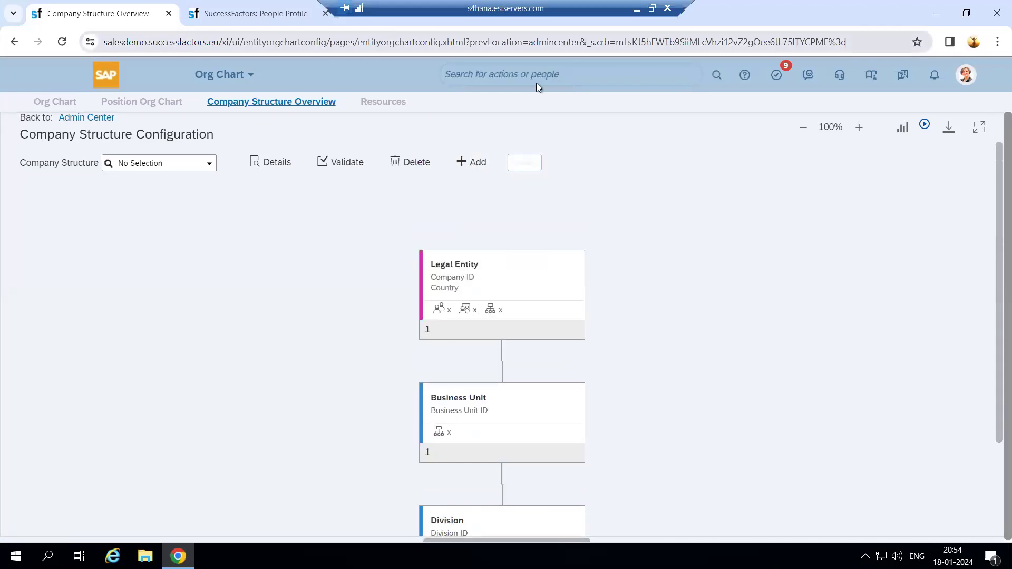
right_click(149, 12)
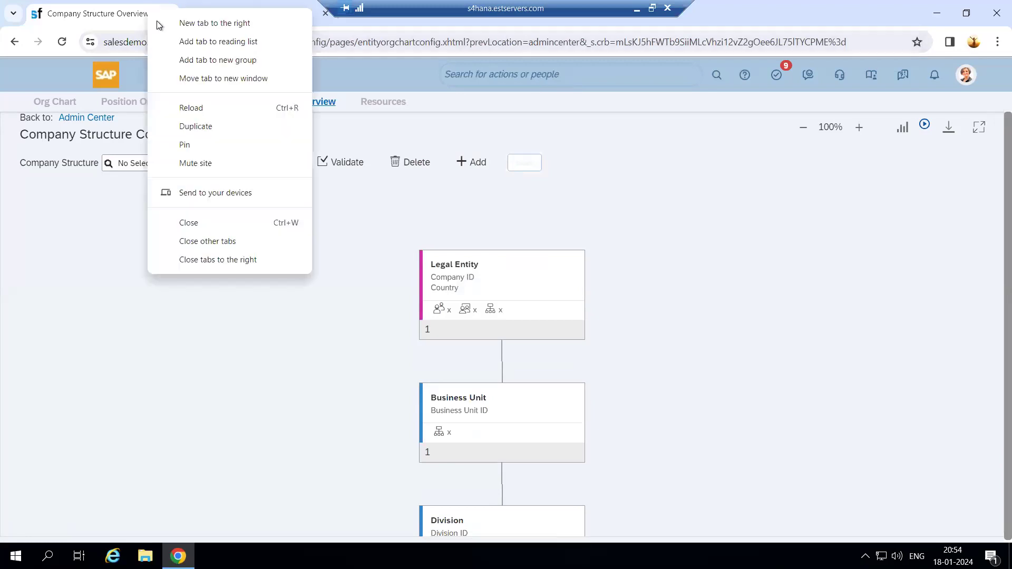
click(222, 131)
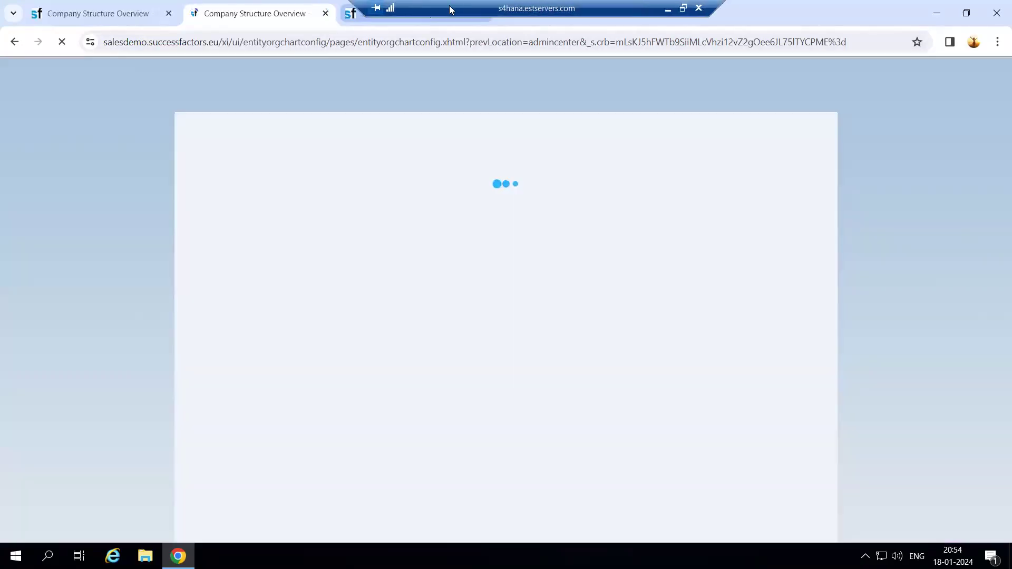
drag(450, 10, 640, 5)
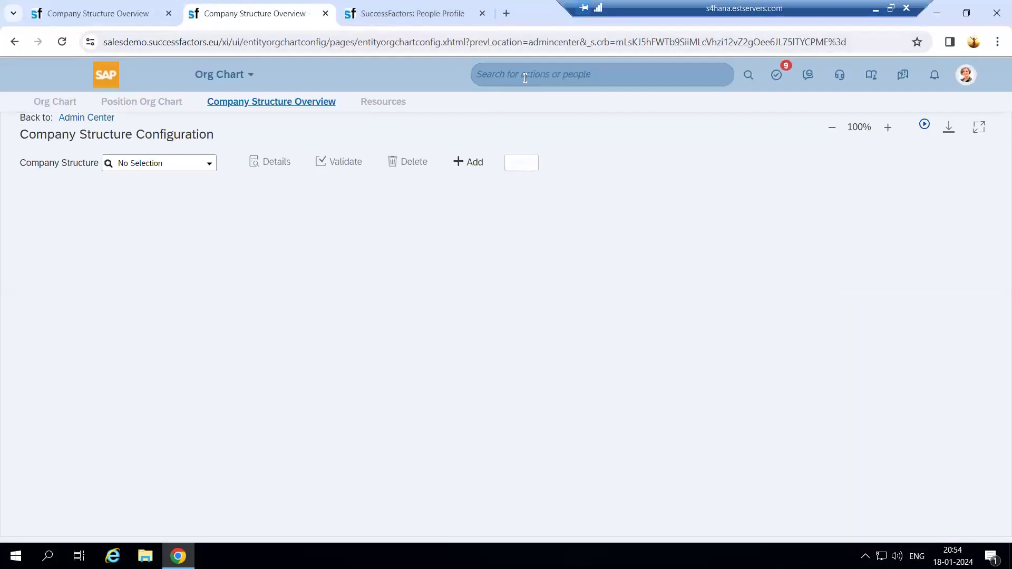
Search the actions for "view org chart", open View Org Chart, and go to its Company Structure Overview
click(525, 77)
text(je)
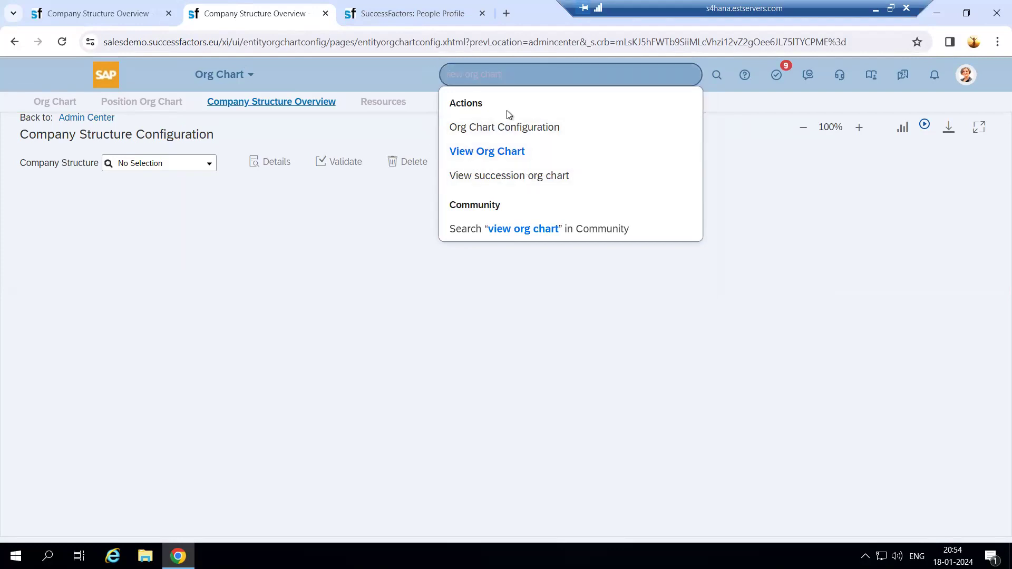
click(489, 153)
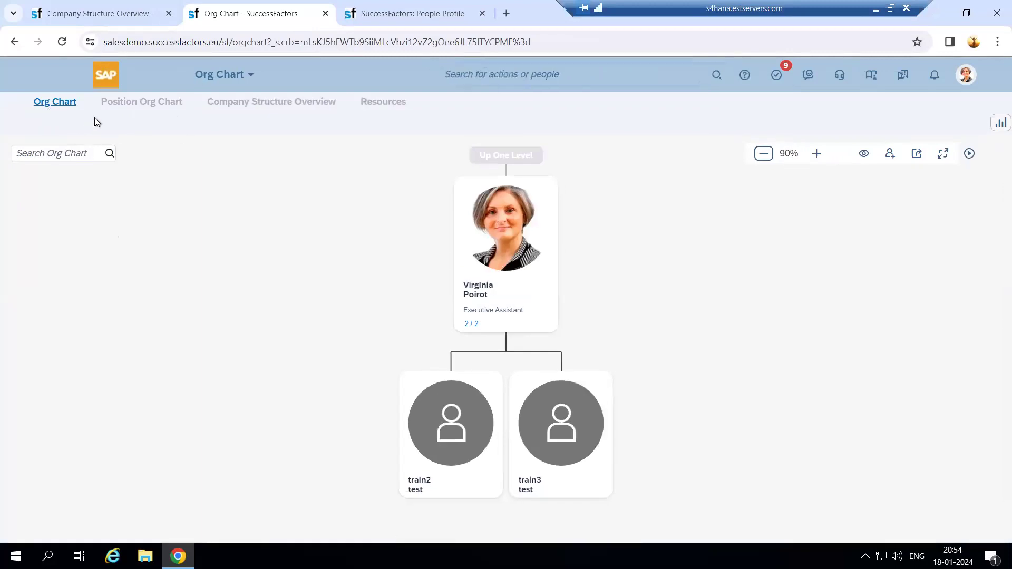
click(293, 105)
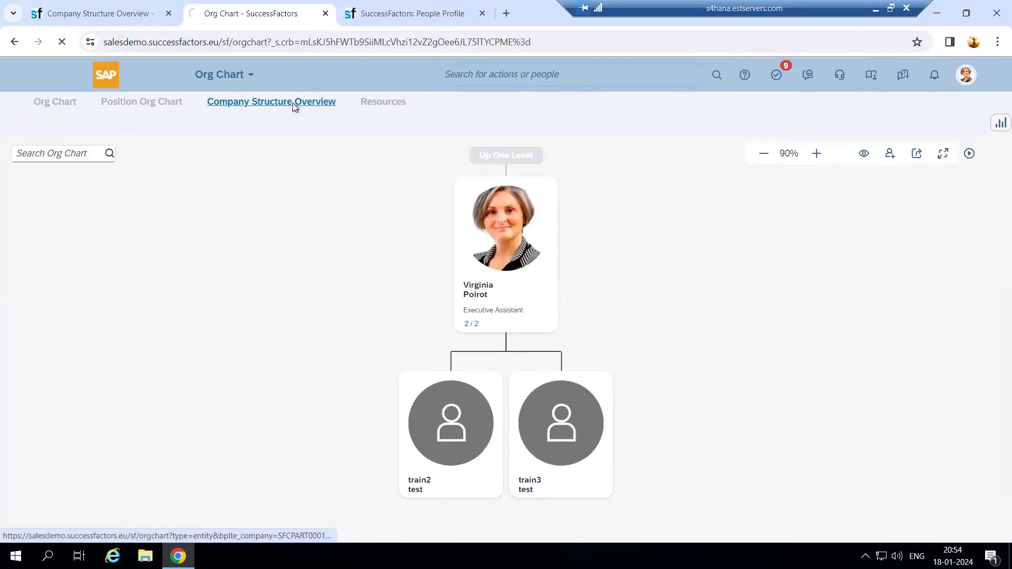
click(110, 16)
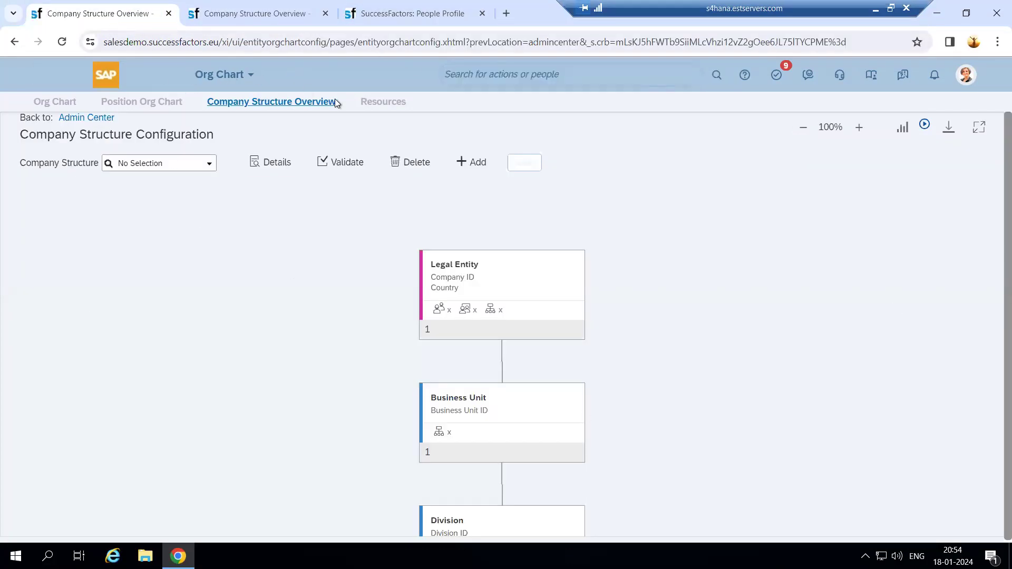
click(285, 11)
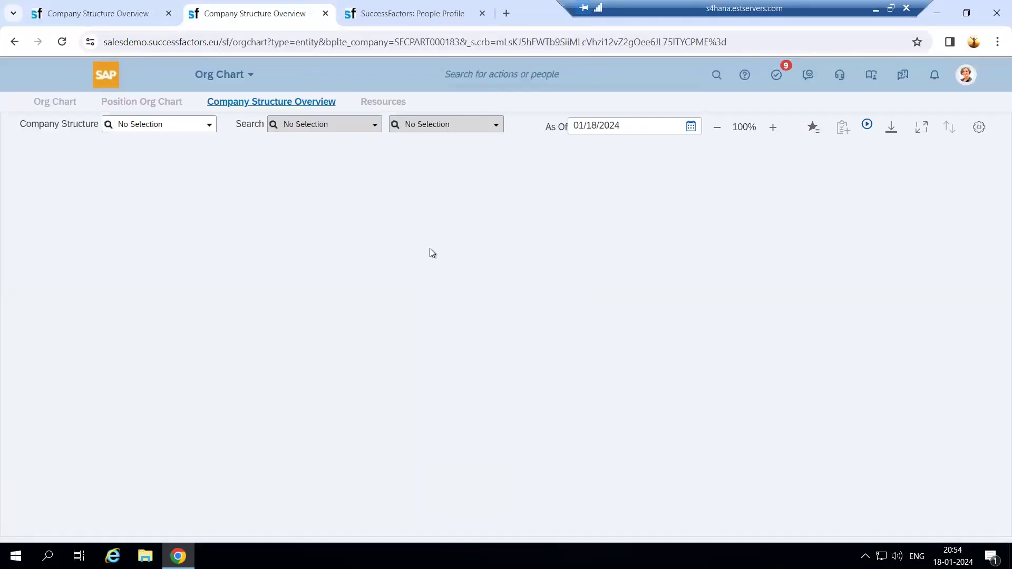
Display the Best & Crompton company structure for the Legal Entity BestRun (10000)
click(207, 132)
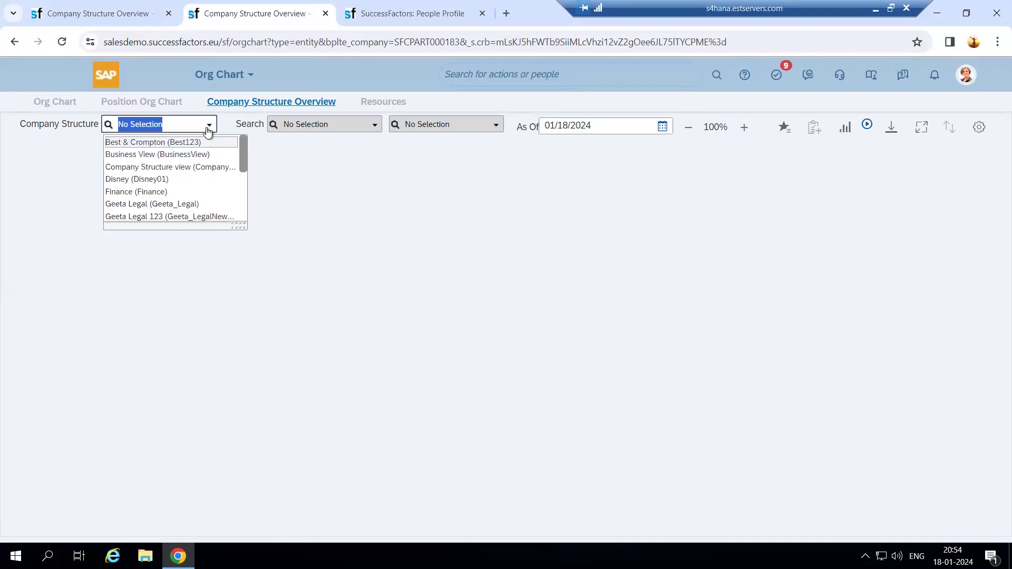
click(181, 143)
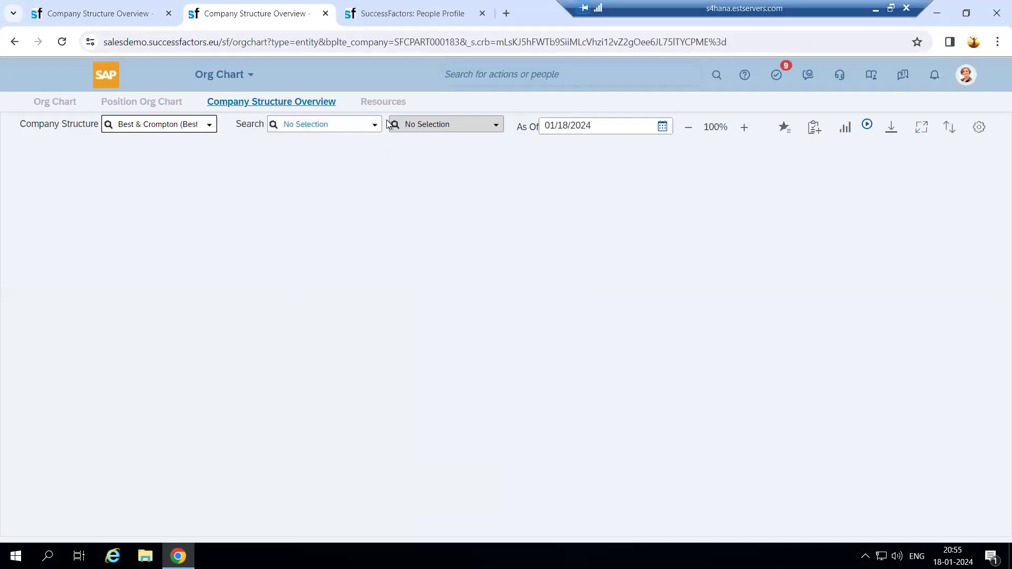
click(376, 125)
click(358, 145)
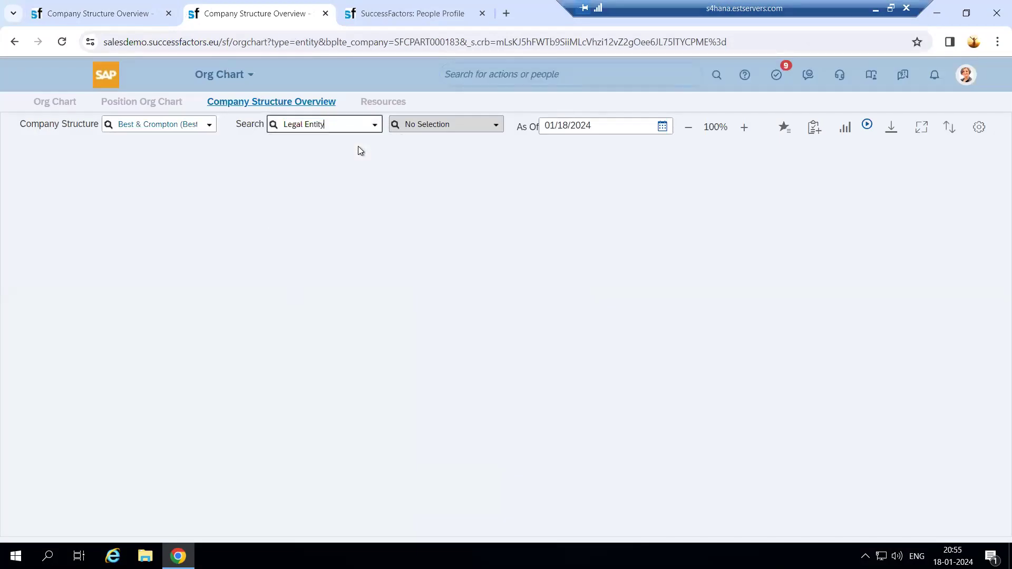
click(496, 126)
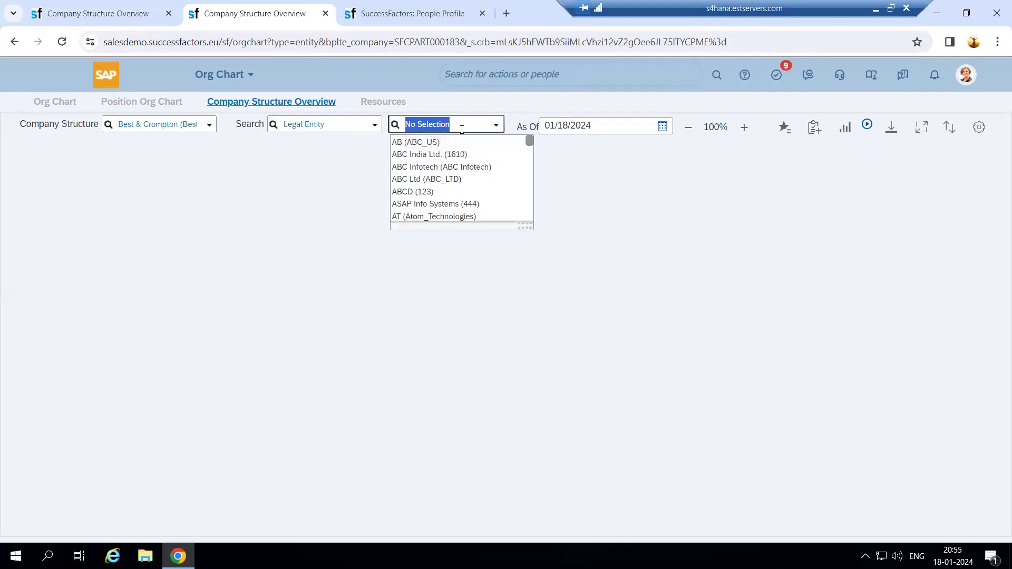
text(best)
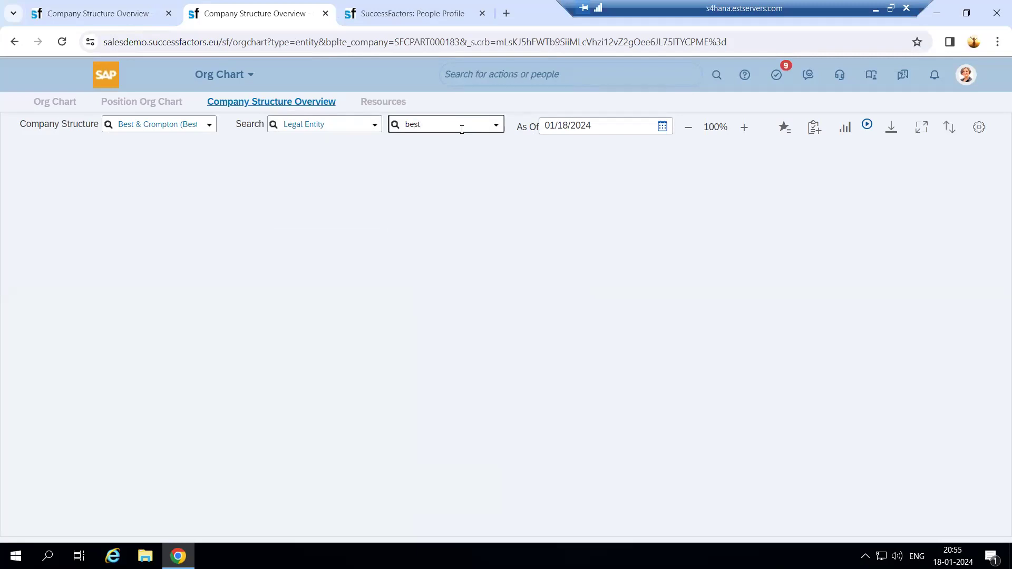
click(454, 143)
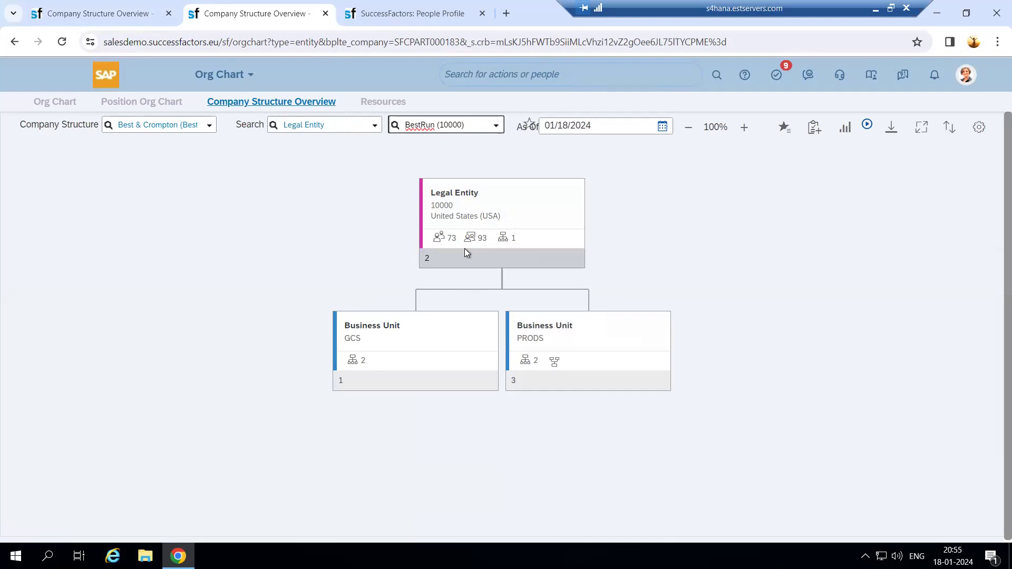
Check the Legal Entity's level and expand the GCS and PRODS business units to examine their divisions
mouse_move(504, 241)
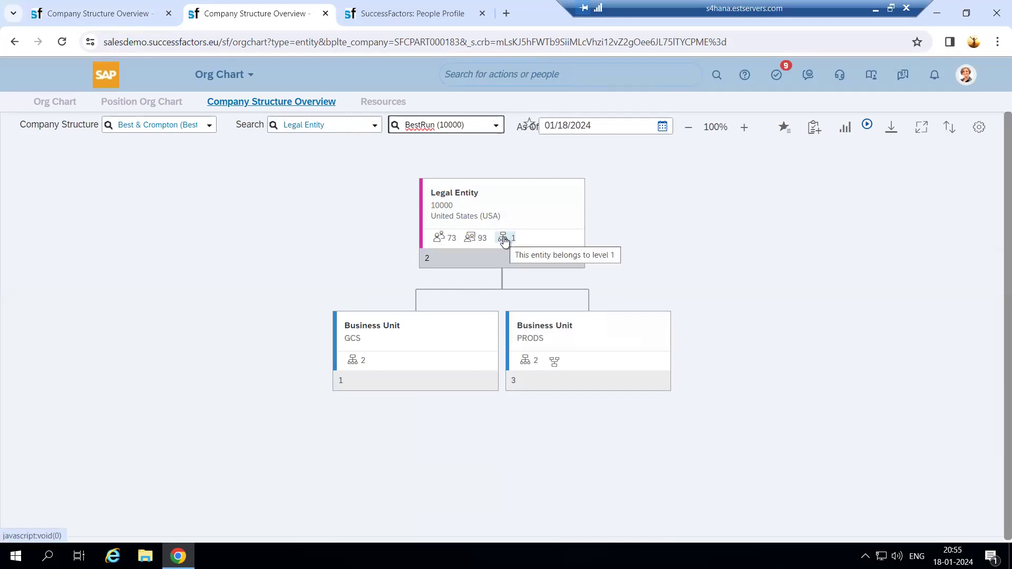
click(417, 387)
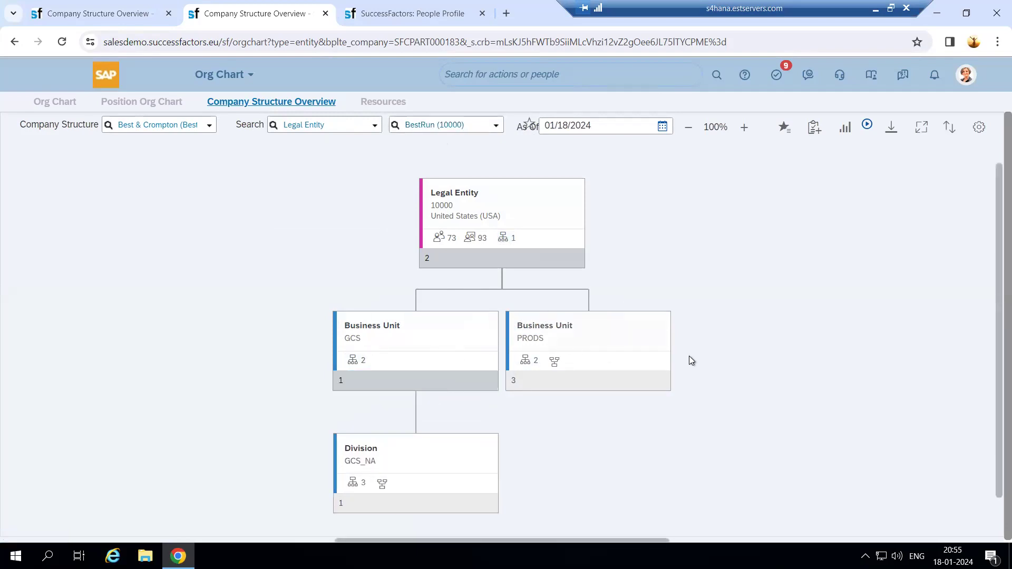
scroll(606, 316, down, 2)
click(564, 286)
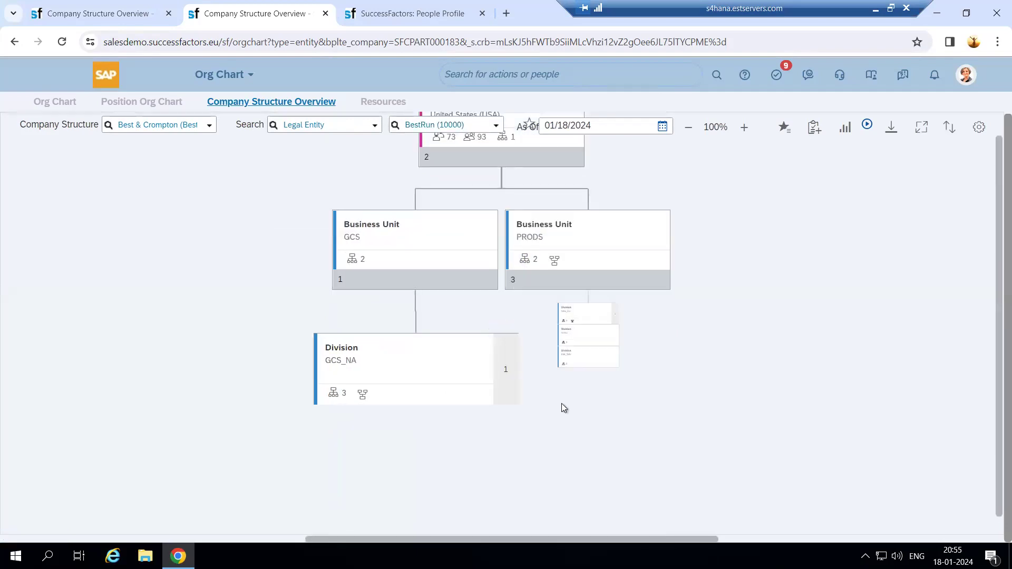
scroll(562, 406, down, 3)
scroll(519, 411, up, 5)
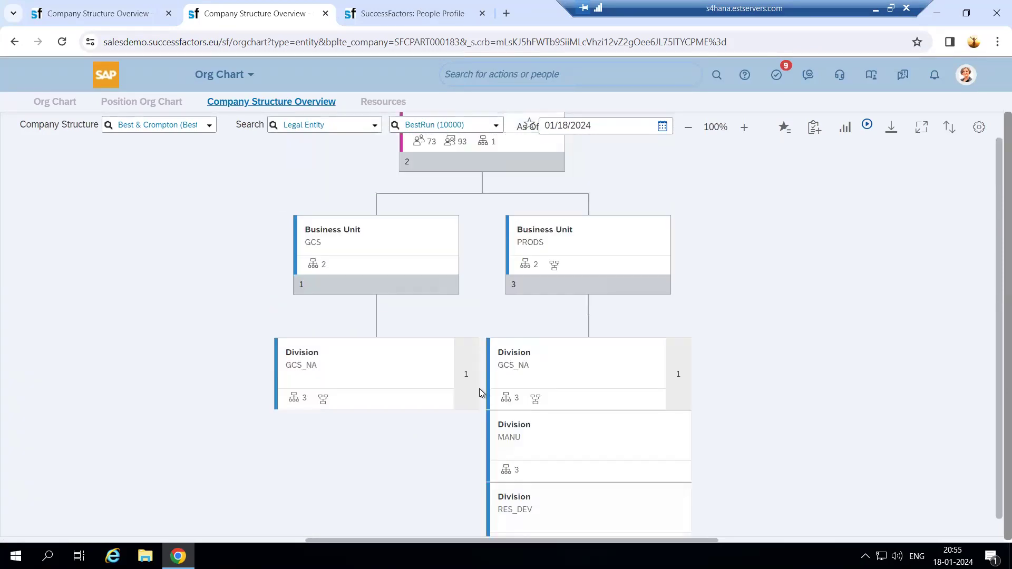
scroll(693, 365, down, 2)
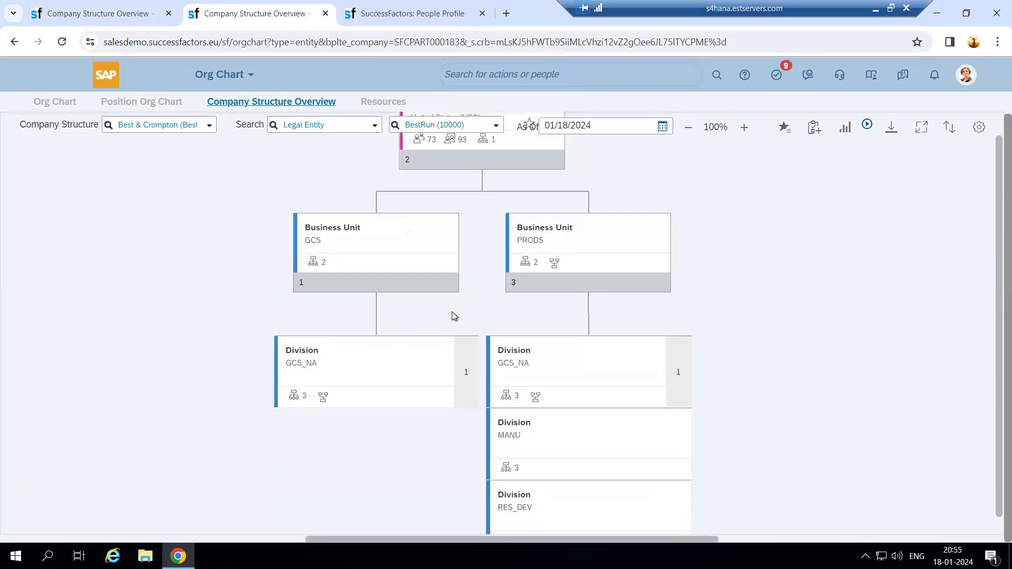
scroll(451, 311, up, 2)
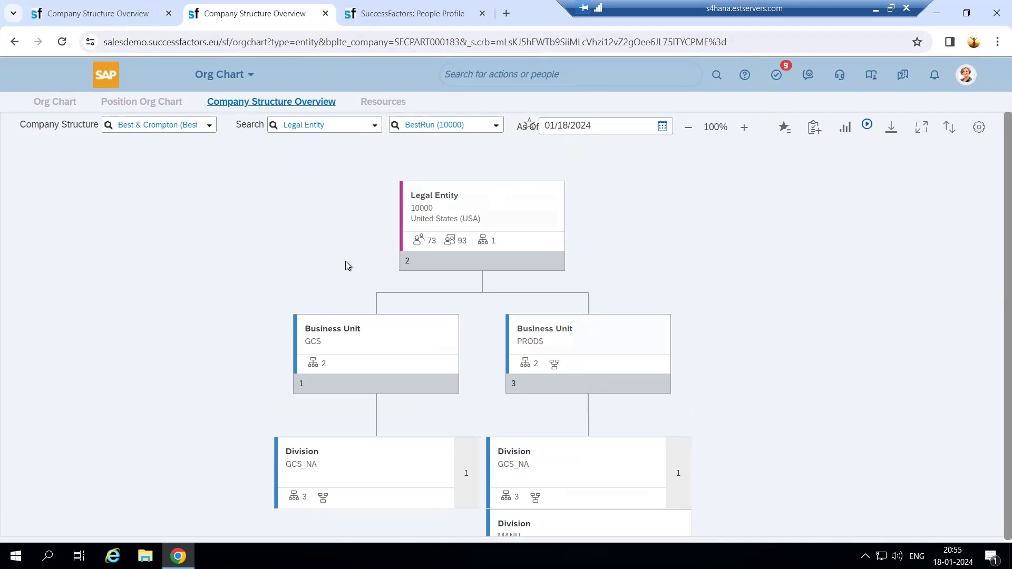
Compare the chart with the configuration page, and expand the GCS_NA division under PRODS to examine its department
click(125, 23)
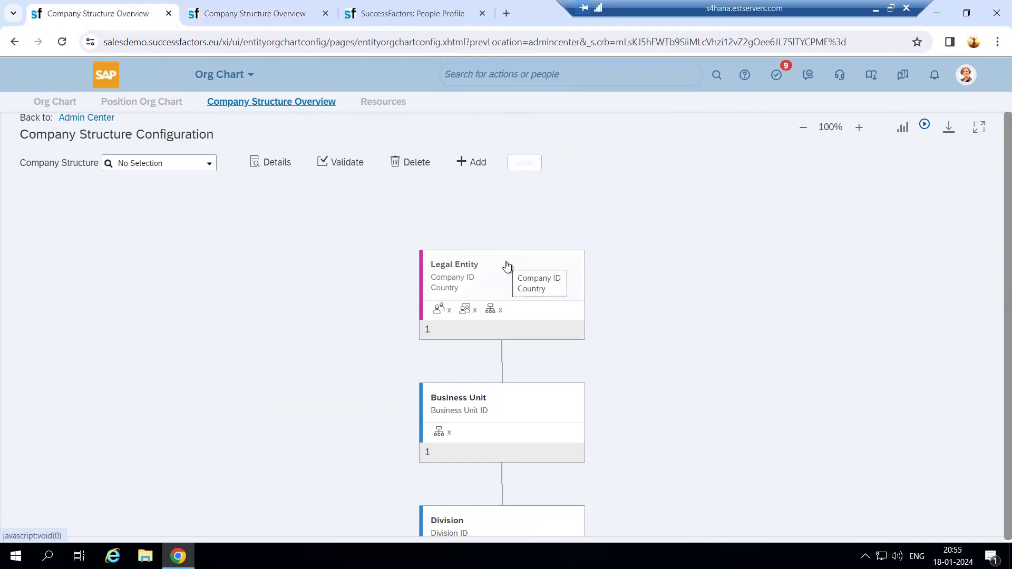
click(262, 13)
scroll(627, 327, down, 4)
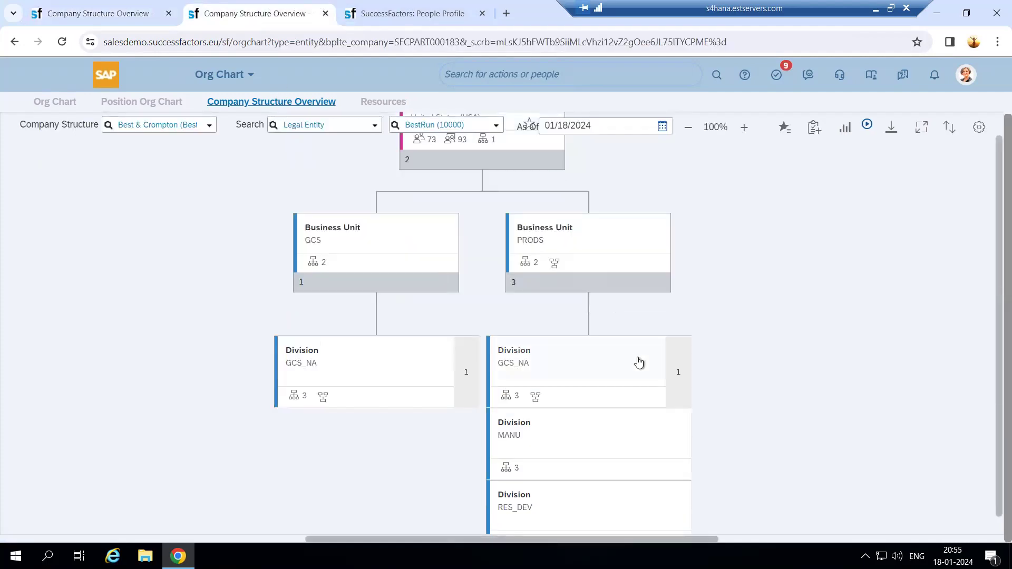
click(679, 203)
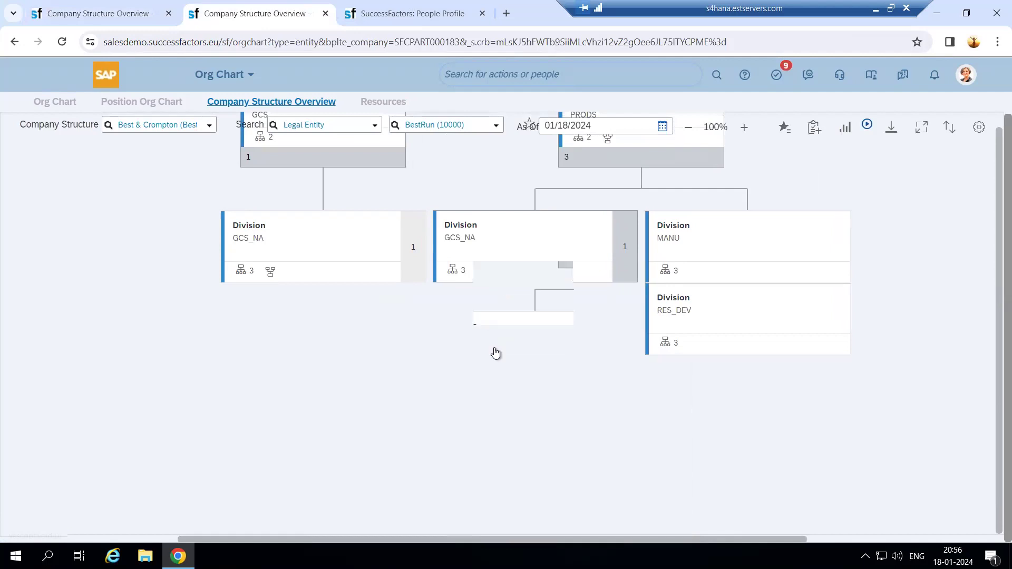
scroll(586, 232, down, 3)
scroll(477, 366, up, 5)
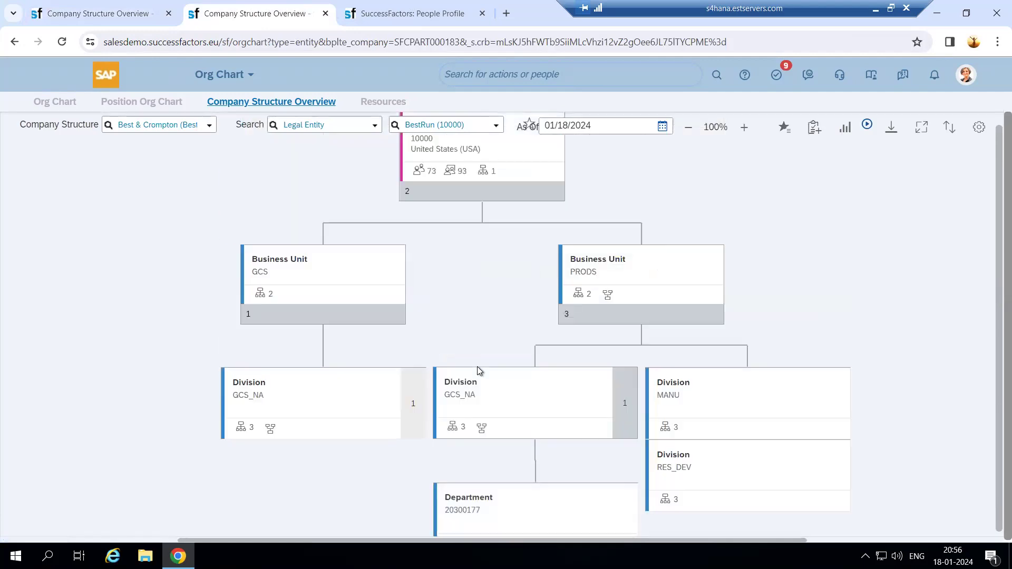
scroll(454, 299, up, 5)
scroll(491, 311, down, 2)
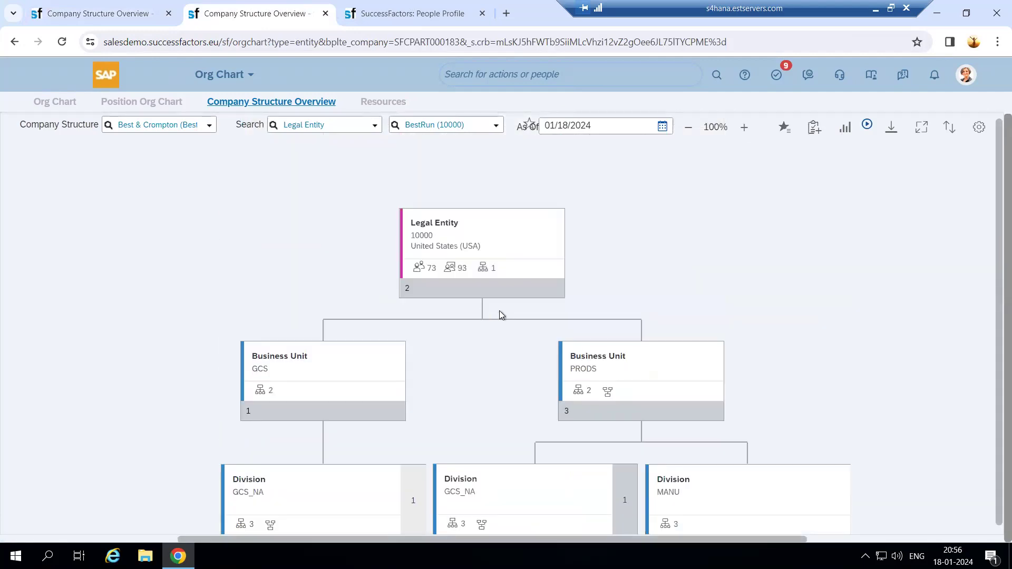
scroll(495, 253, down, 2)
scroll(450, 188, up, 2)
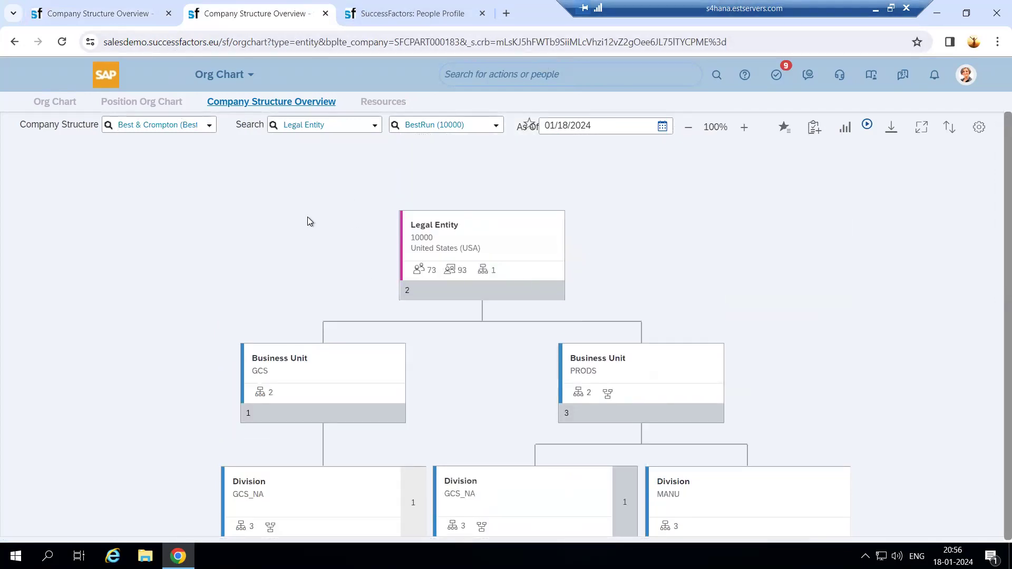
Close the People Profile page and review the BestRun structure chart beside the configuration page
click(60, 15)
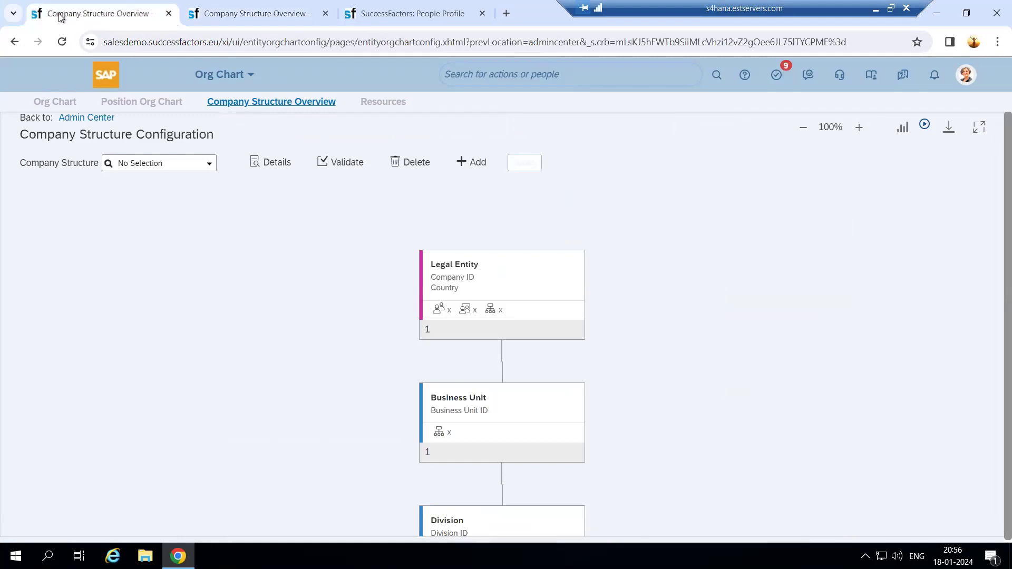
click(467, 9)
click(481, 13)
scroll(365, 257, down, 2)
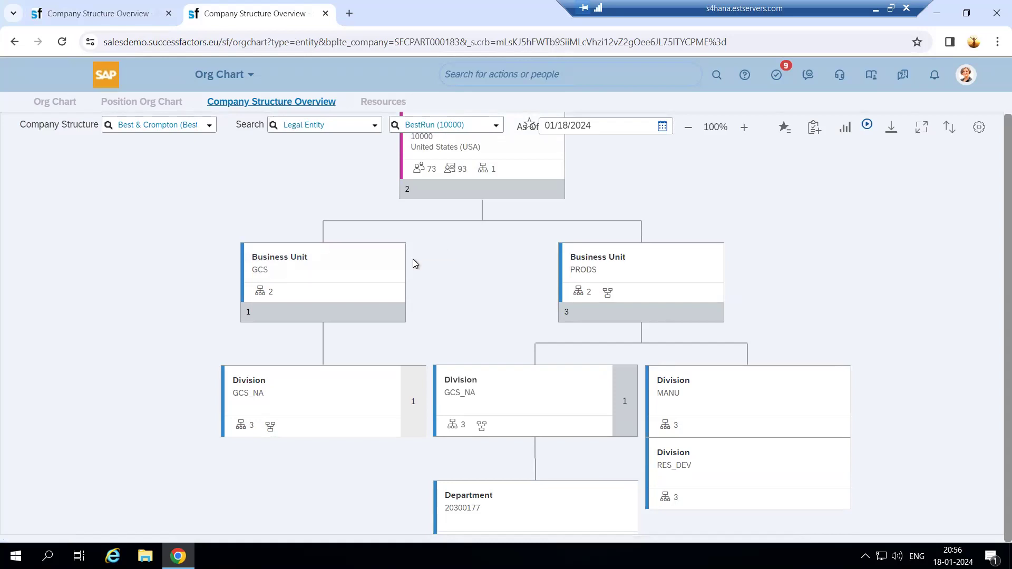
scroll(439, 274, up, 2)
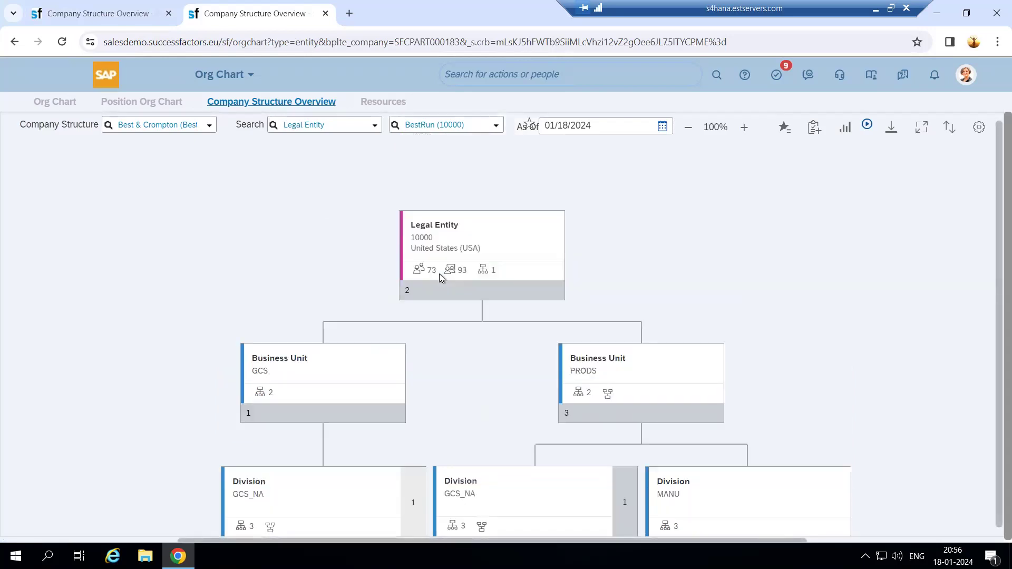
click(105, 5)
click(212, 16)
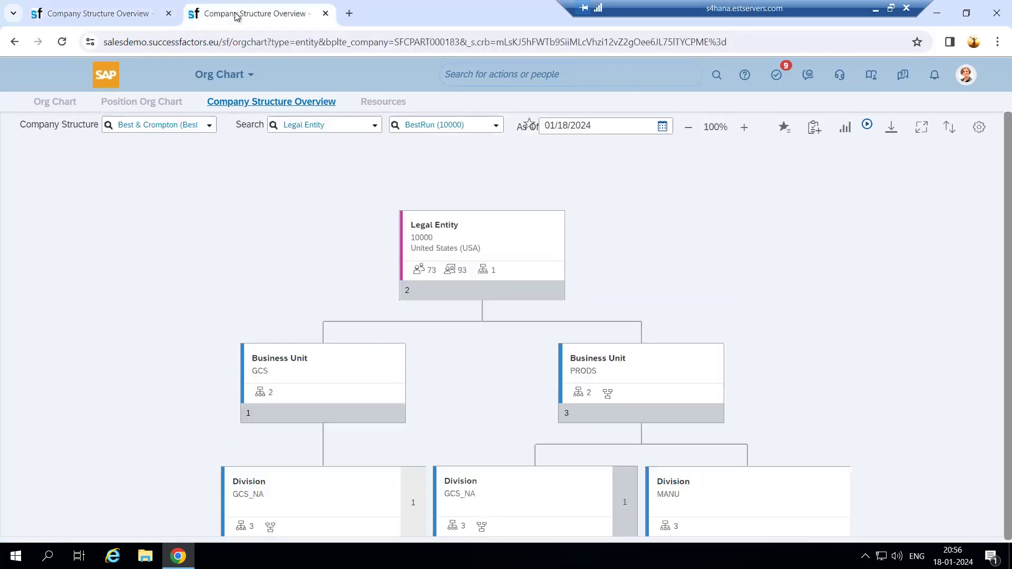
Duplicate the Company Structure Overview browser page and open Manage Data in the copy through the action search
right_click(292, 18)
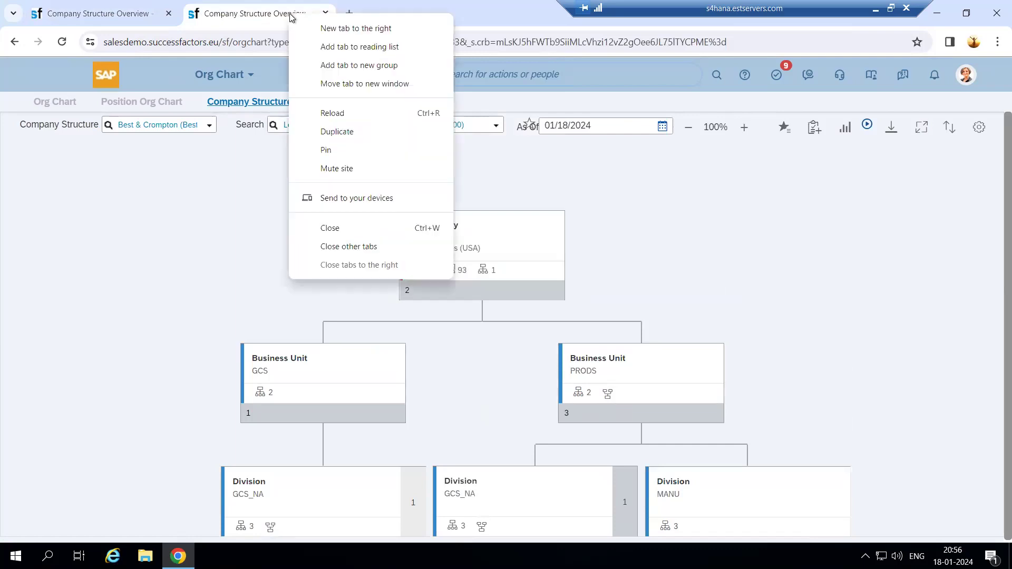
click(351, 138)
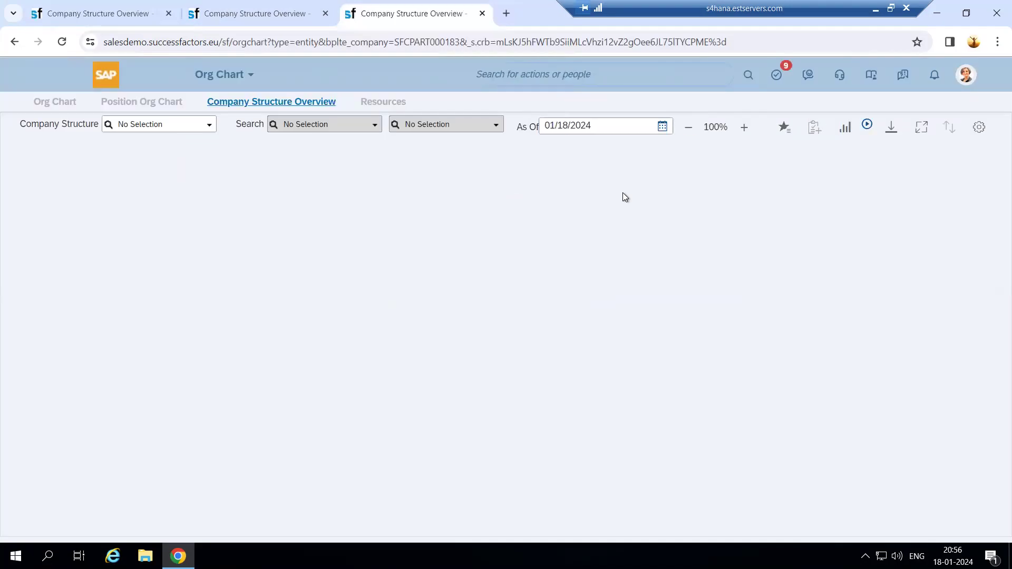
click(524, 76)
text(Mani)
text(ge data)
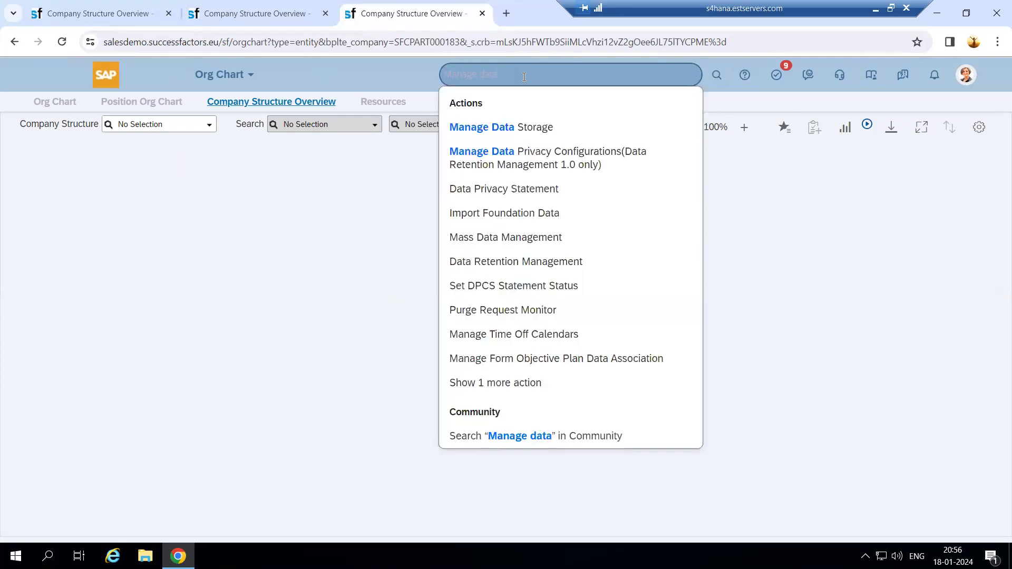
click(508, 390)
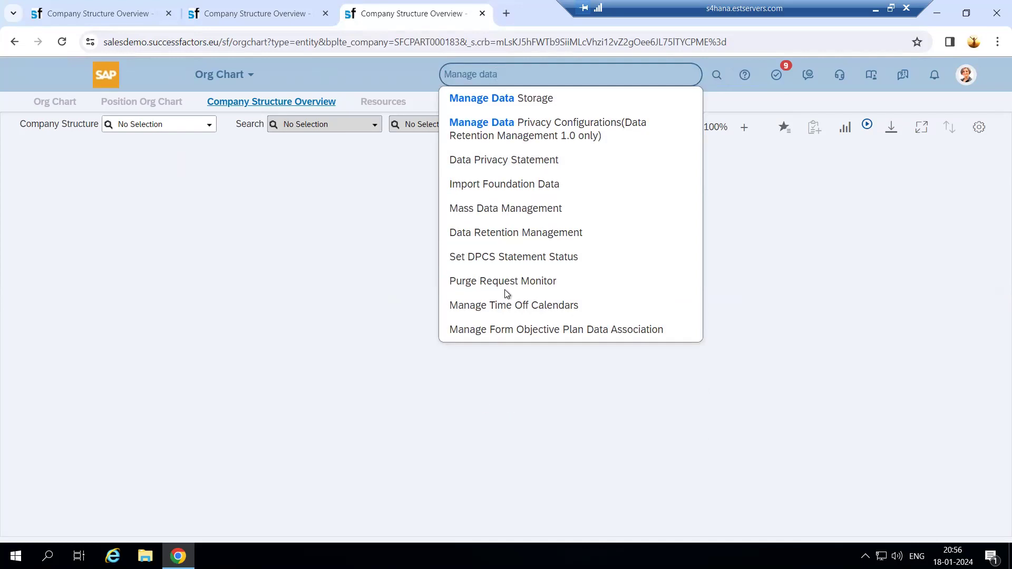
click(493, 354)
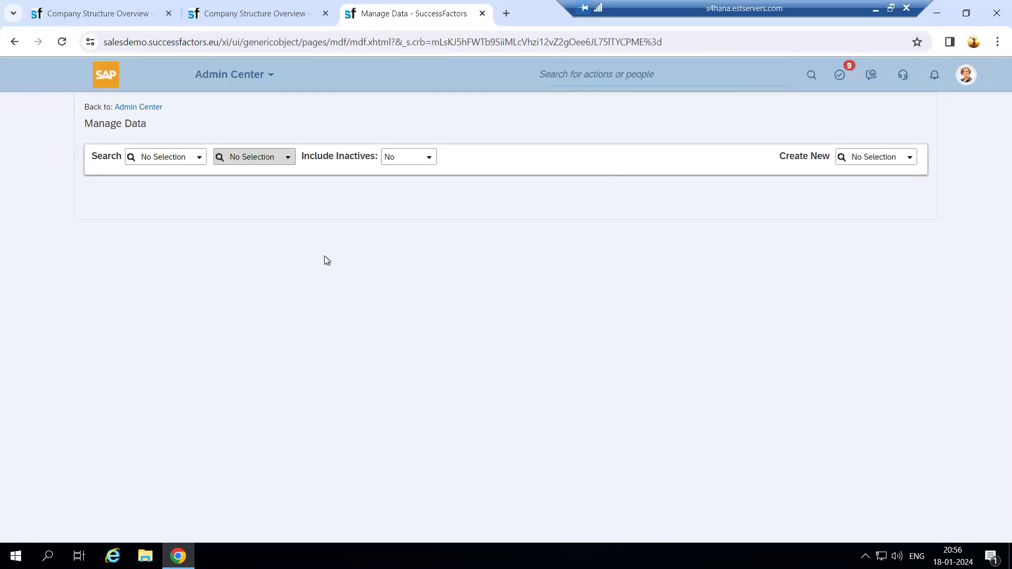
Start creating a new Legal Entity record in Manage Data
click(198, 157)
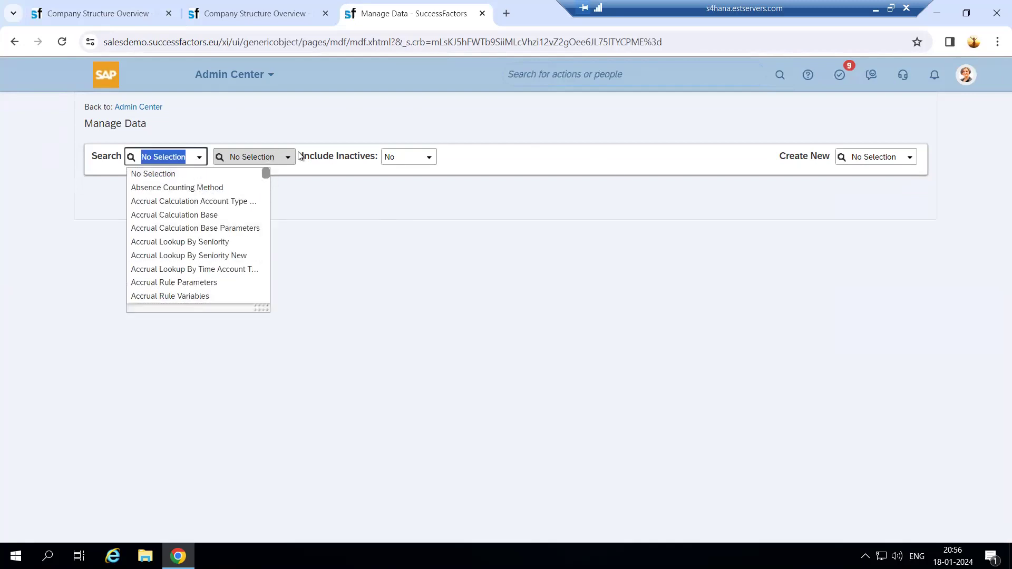
click(347, 269)
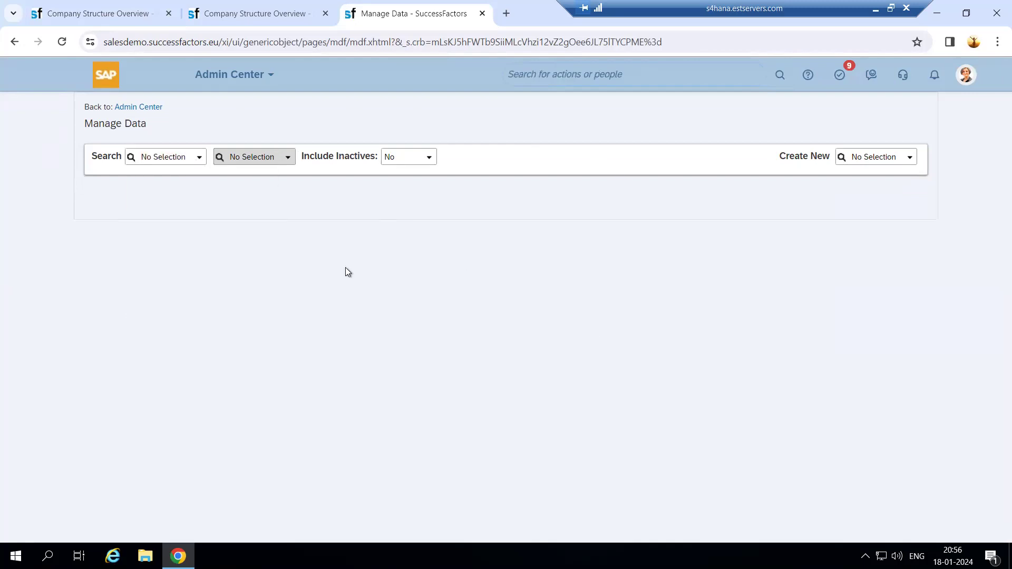
click(911, 159)
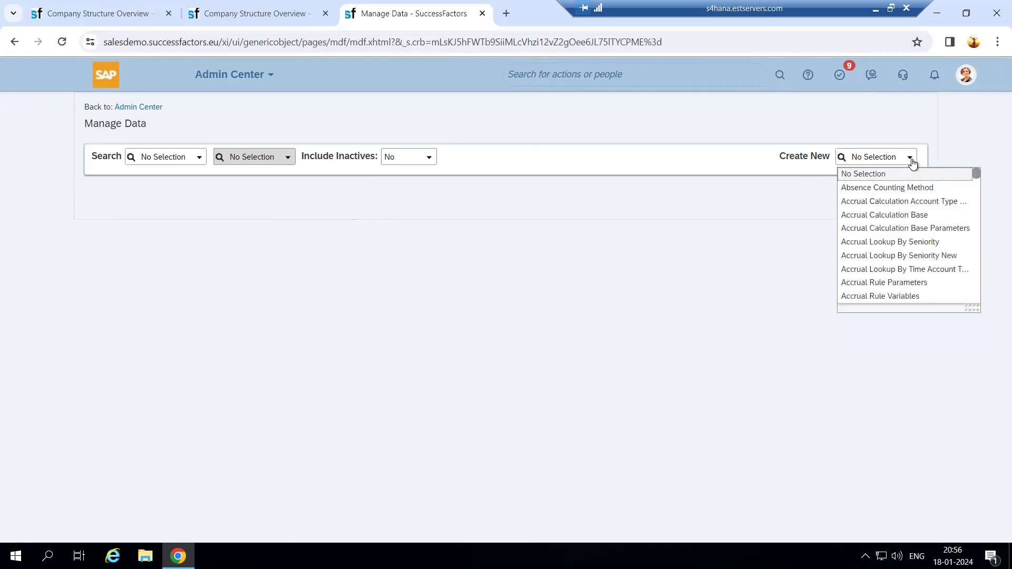
text(legal)
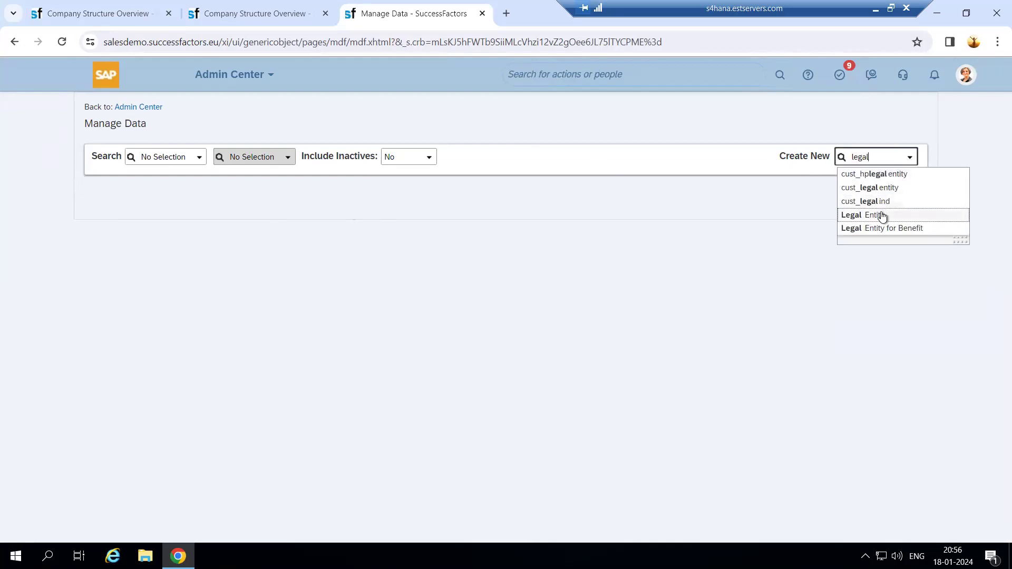
click(882, 216)
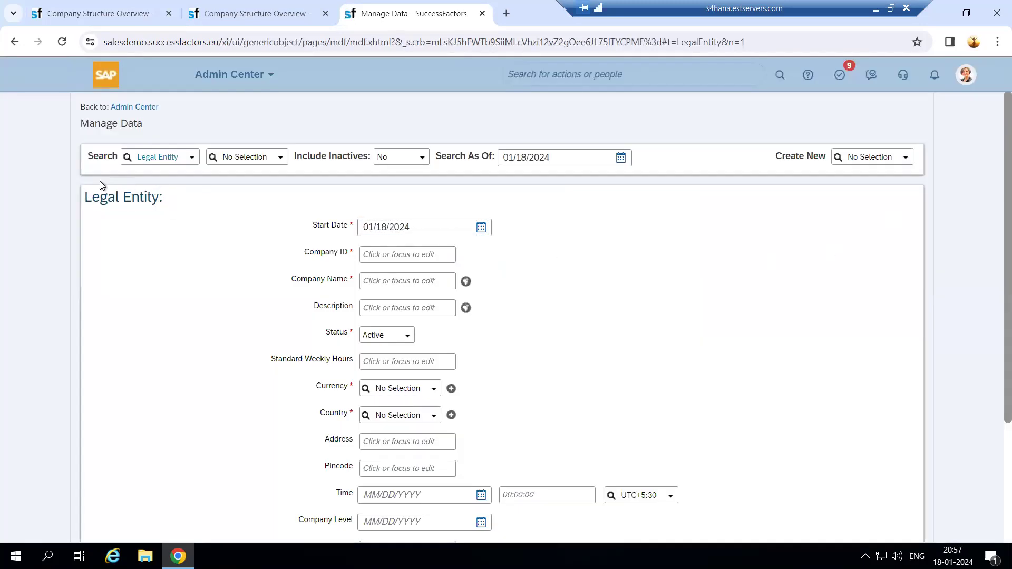
Examine the blank Legal Entity form, including its Start Date, Currency, Country and other required fields
drag(85, 197, 161, 200)
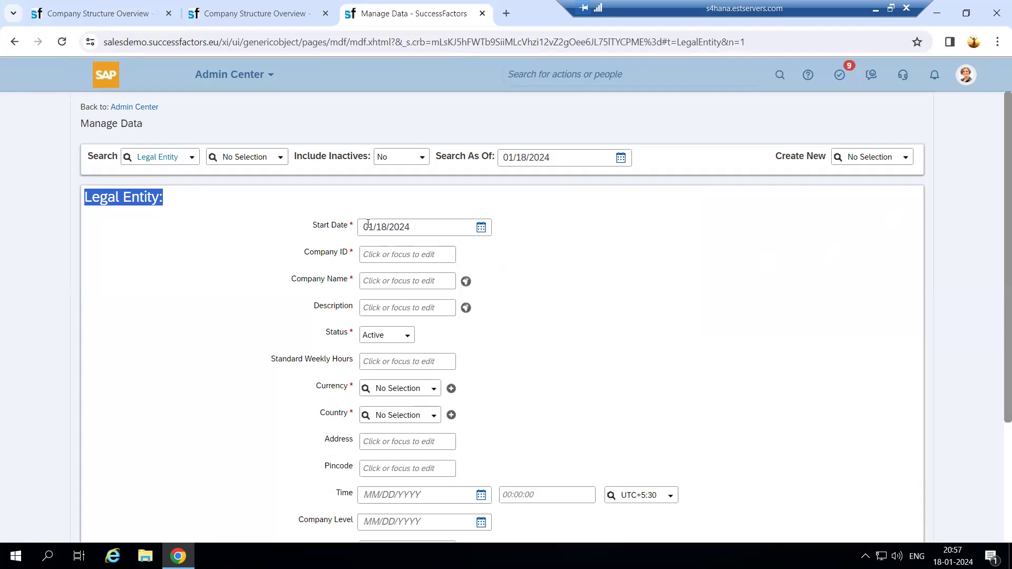
scroll(368, 226, down, 3)
scroll(375, 450, down, 1)
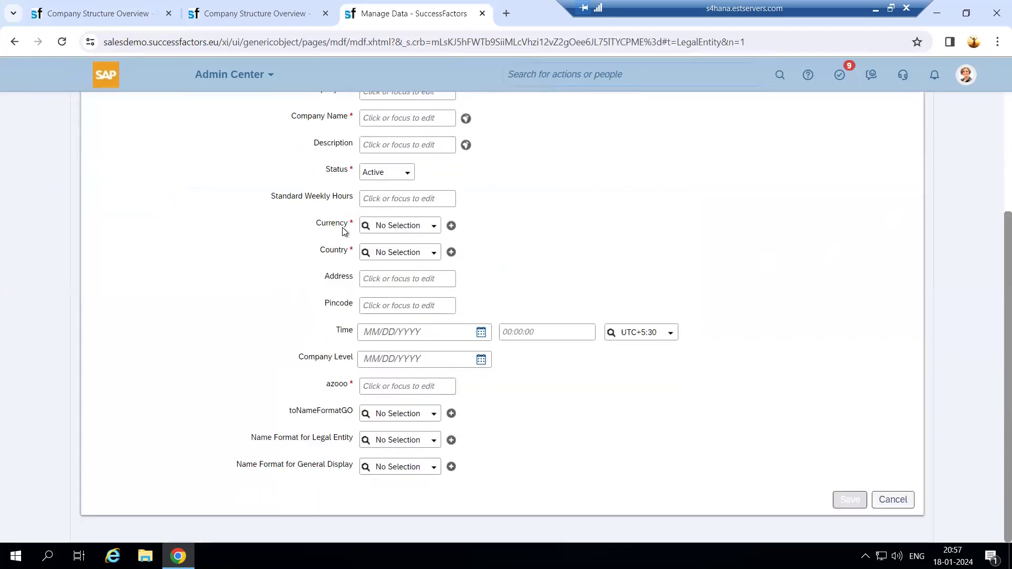
drag(310, 224, 460, 255)
click(572, 333)
scroll(568, 404, up, 3)
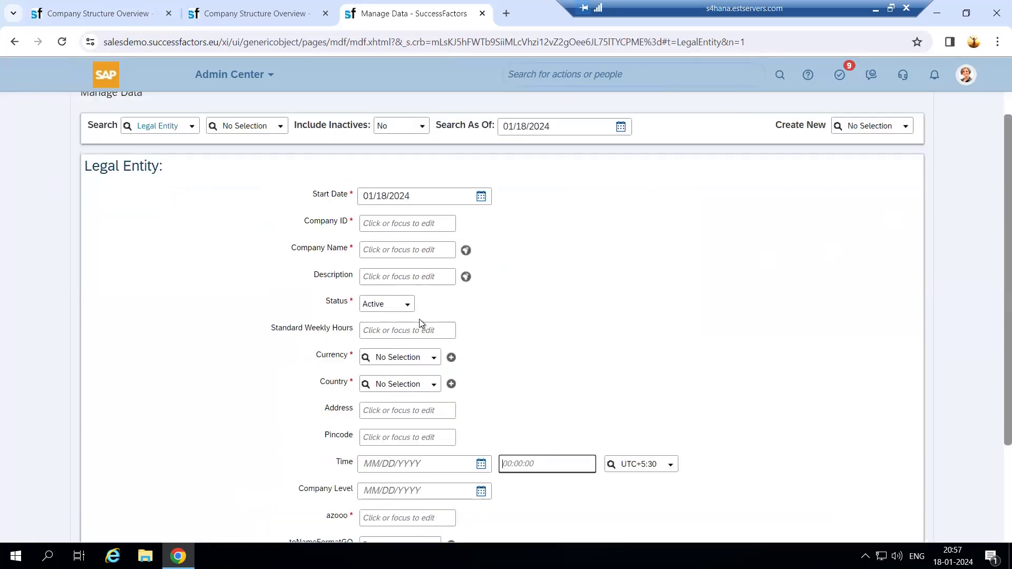
scroll(419, 319, down, 3)
scroll(263, 236, up, 3)
click(415, 224)
triple_click(416, 225)
scroll(582, 283, down, 3)
scroll(420, 303, down, 1)
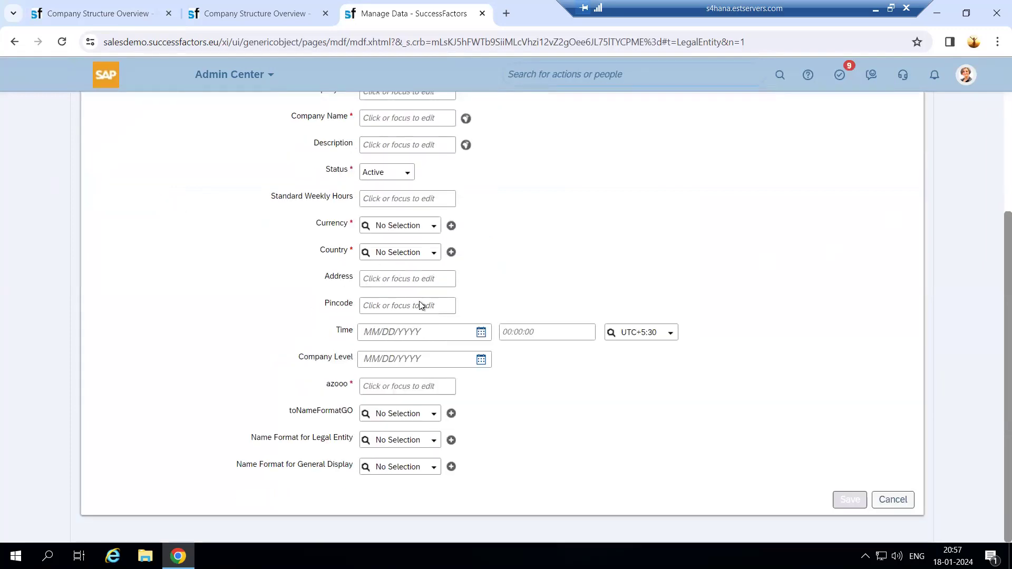
scroll(332, 336, up, 2)
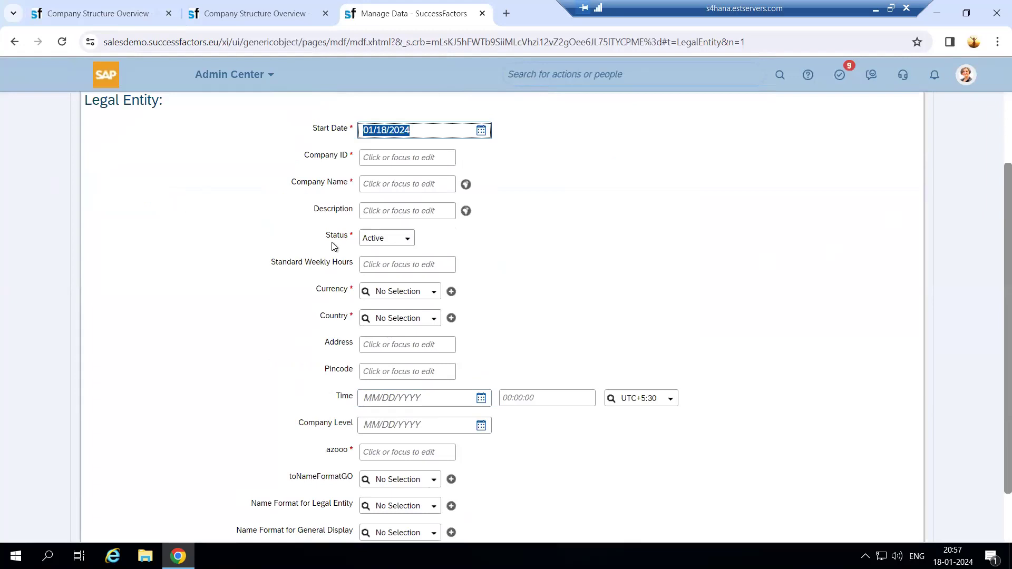
click(321, 127)
triple_click(321, 127)
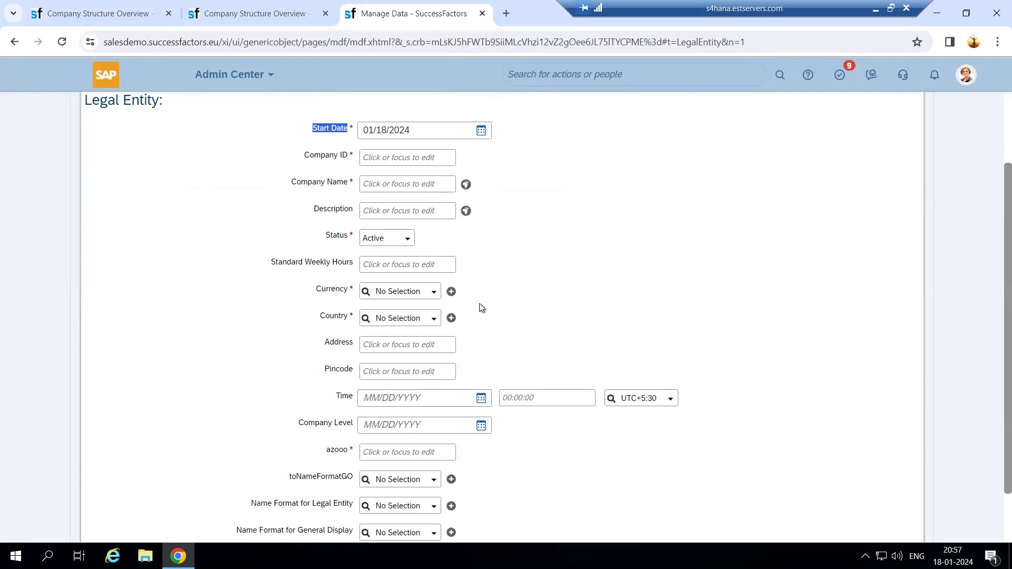
scroll(485, 311, up, 2)
click(493, 314)
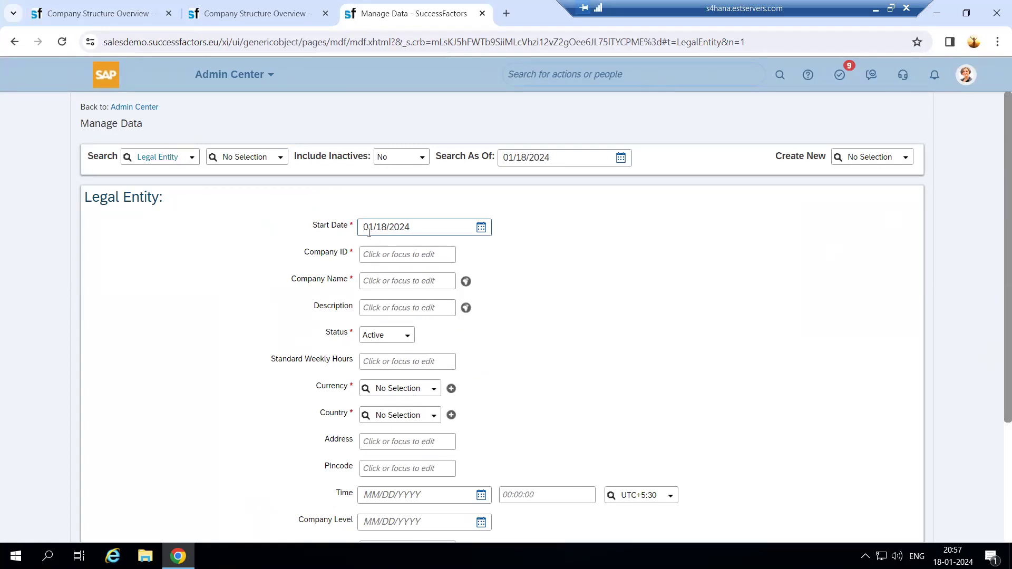
Set the Legal Entity's Start Date to 01/01/1900 and its Company ID to Best1234
drag(431, 227, 358, 229)
key(BackSpace)
text(01/01/1900)
click(402, 257)
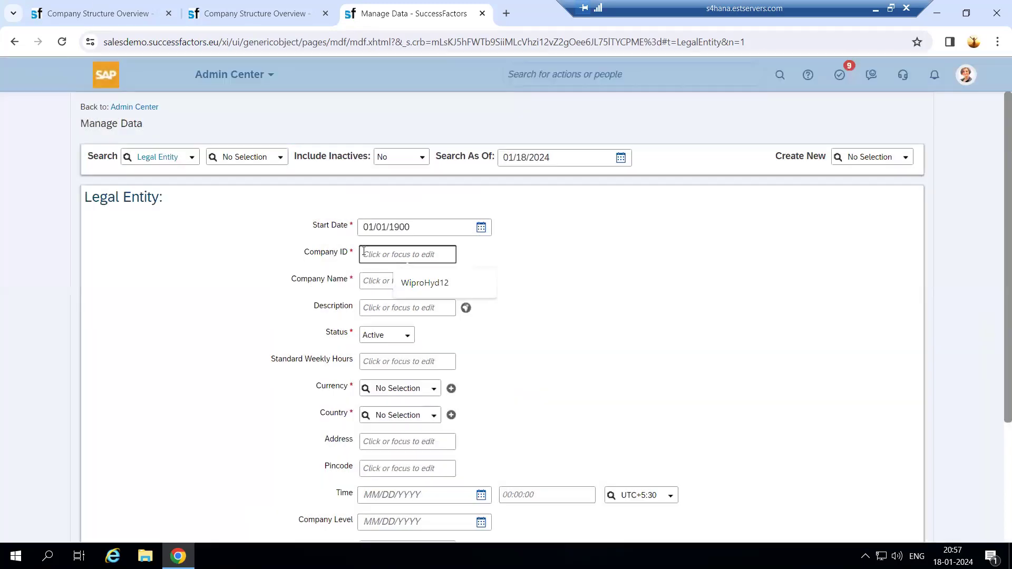
text(Best1234)
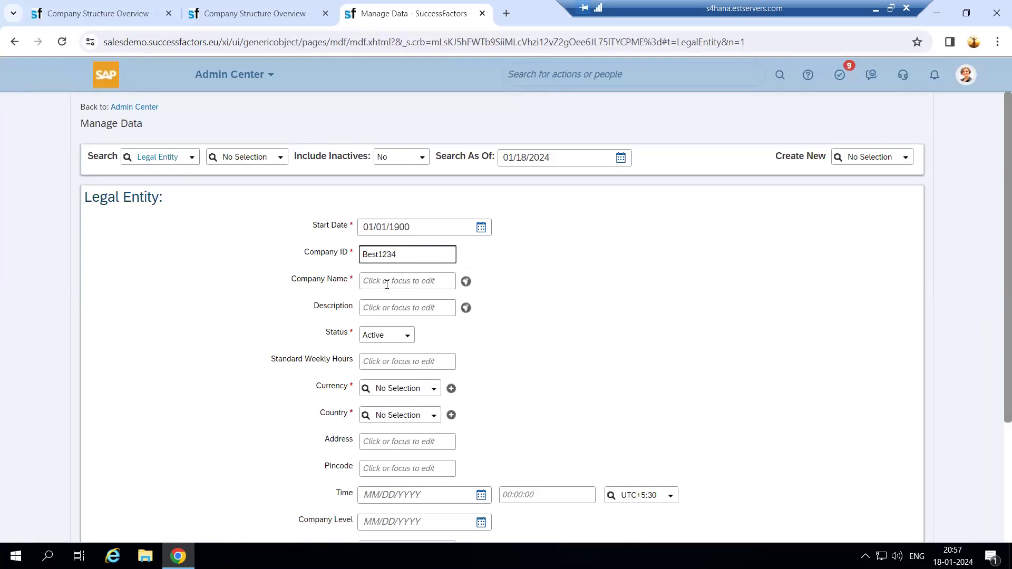
Enter Best & Crompton as the Company Name and copy it into the Description
click(387, 283)
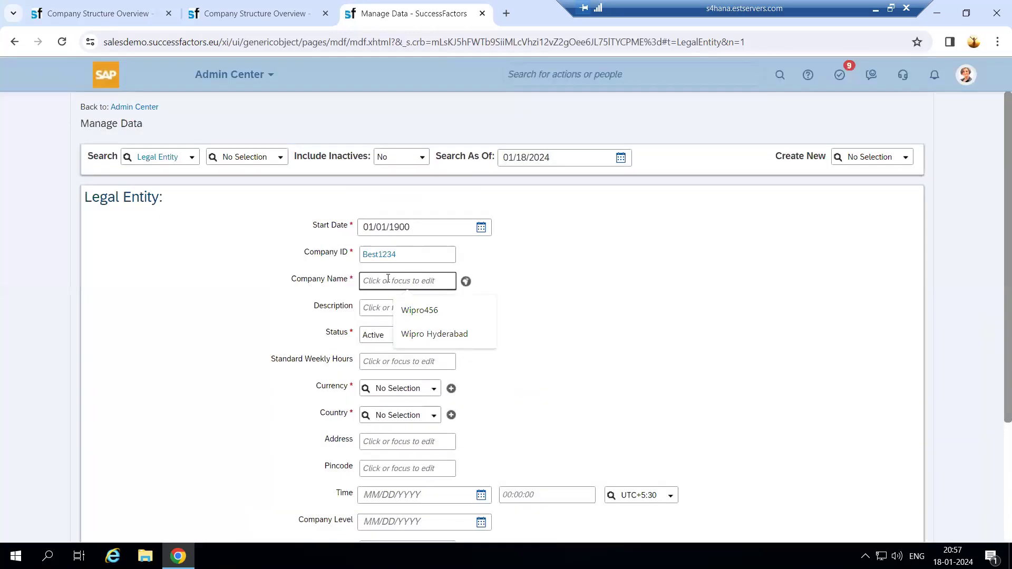
text(Best &)
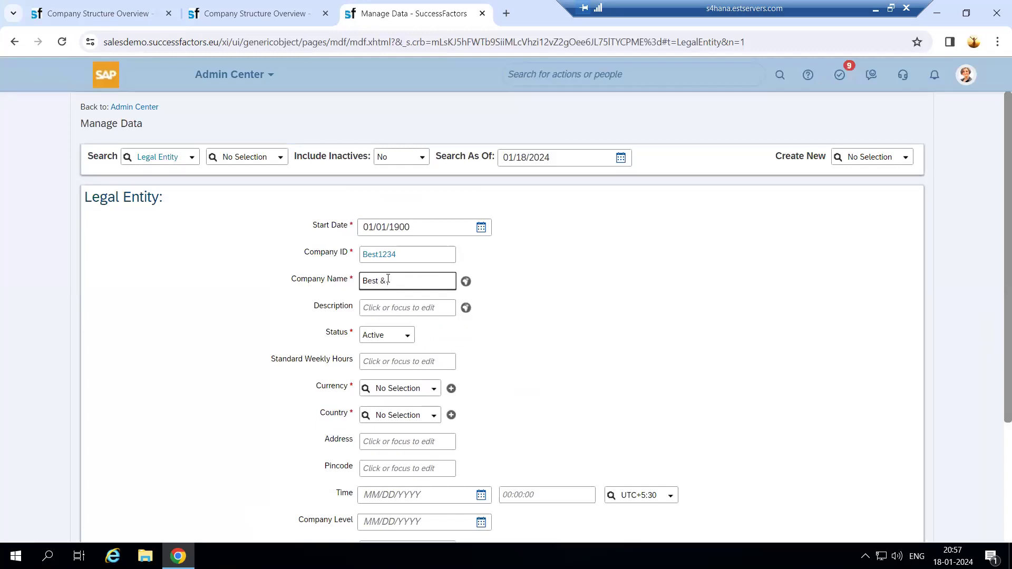
text( Crompt)
drag(424, 281, 362, 281)
key(ctrl+c)
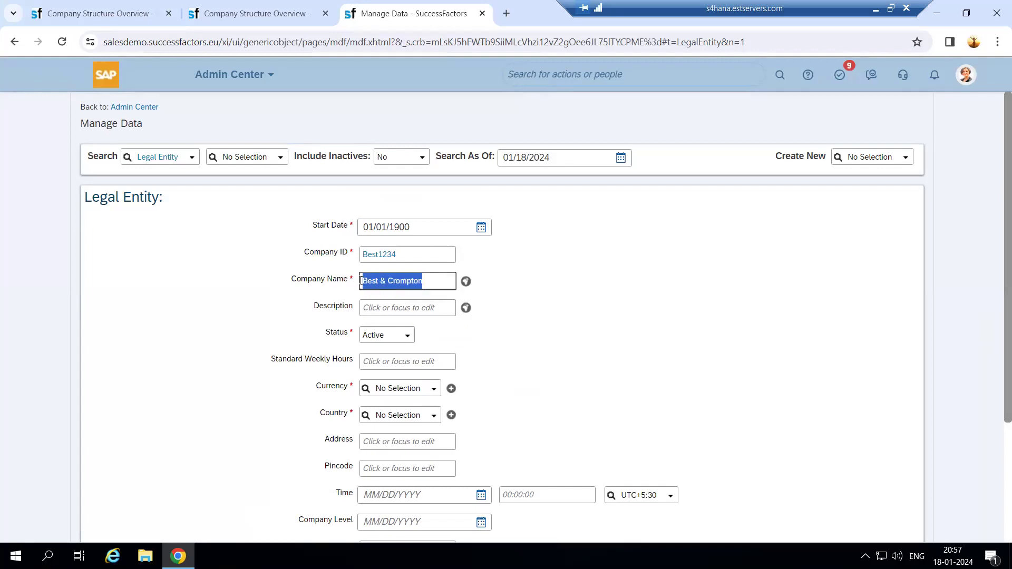
click(409, 308)
key(ctrl+v)
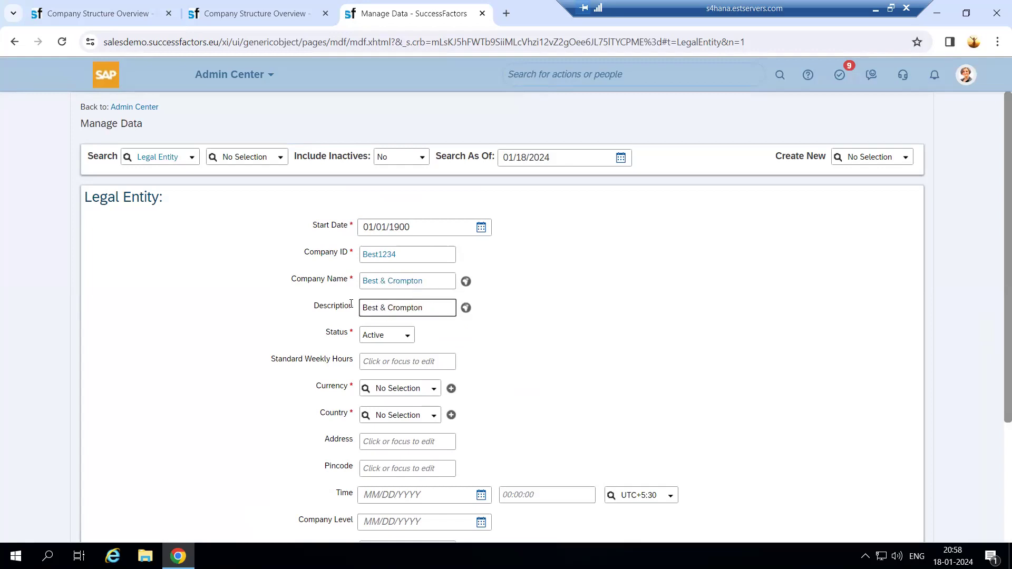
Enter Best & Crompton as the Default Value and Russian (Russia) translations of the Company Name
click(466, 283)
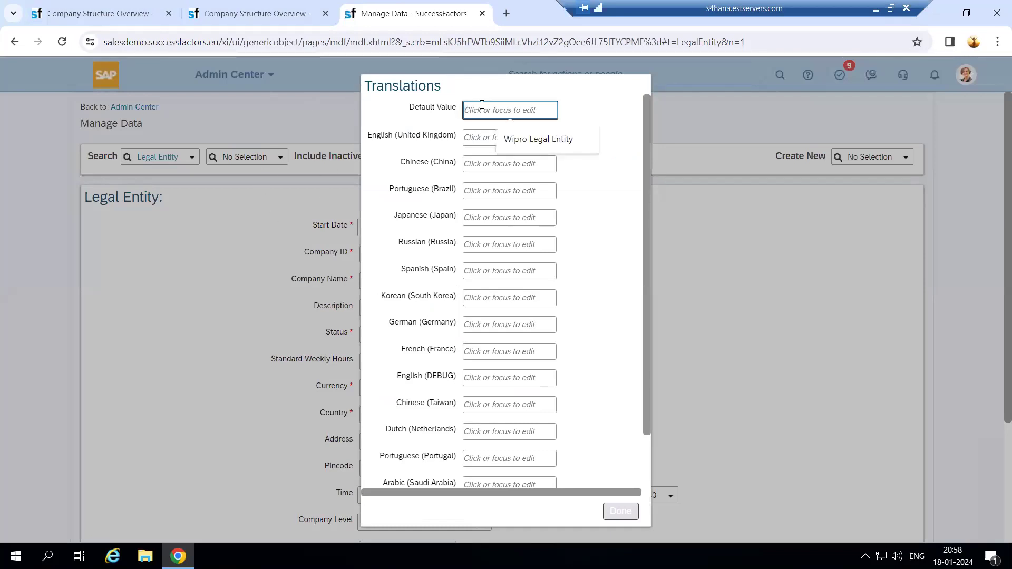
key(ctrl+v)
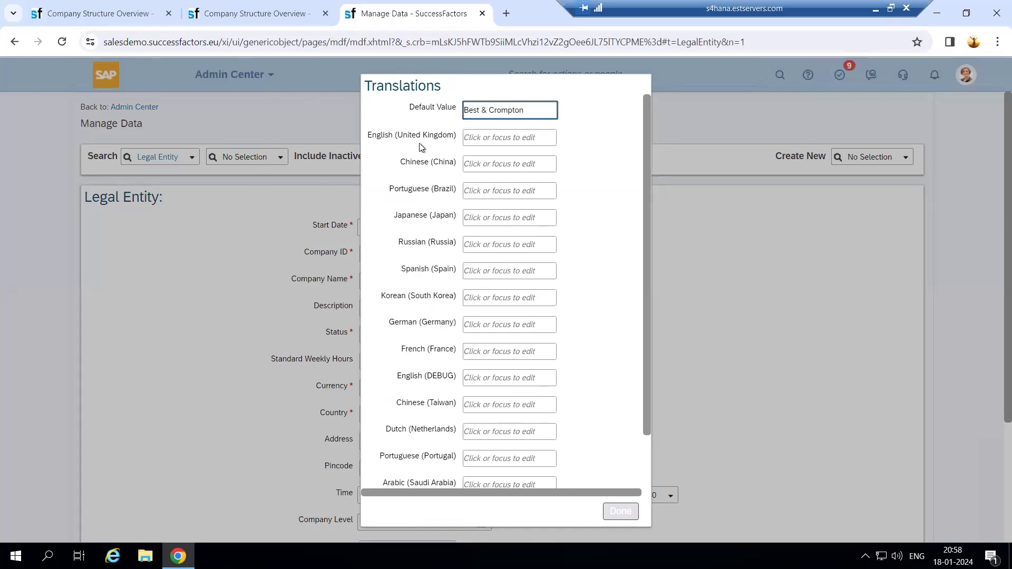
drag(410, 107, 457, 108)
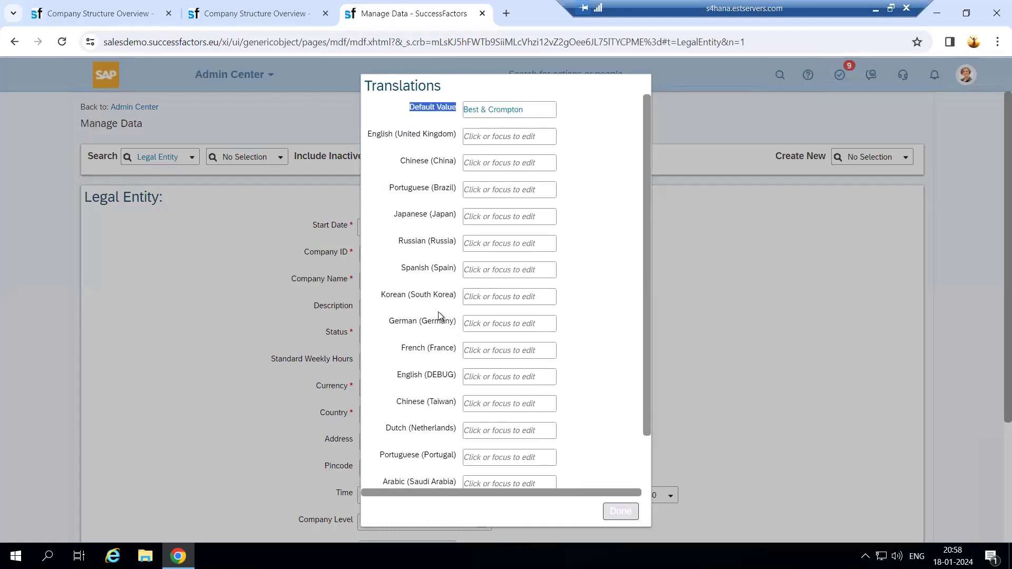
click(486, 245)
key(ctrl+v)
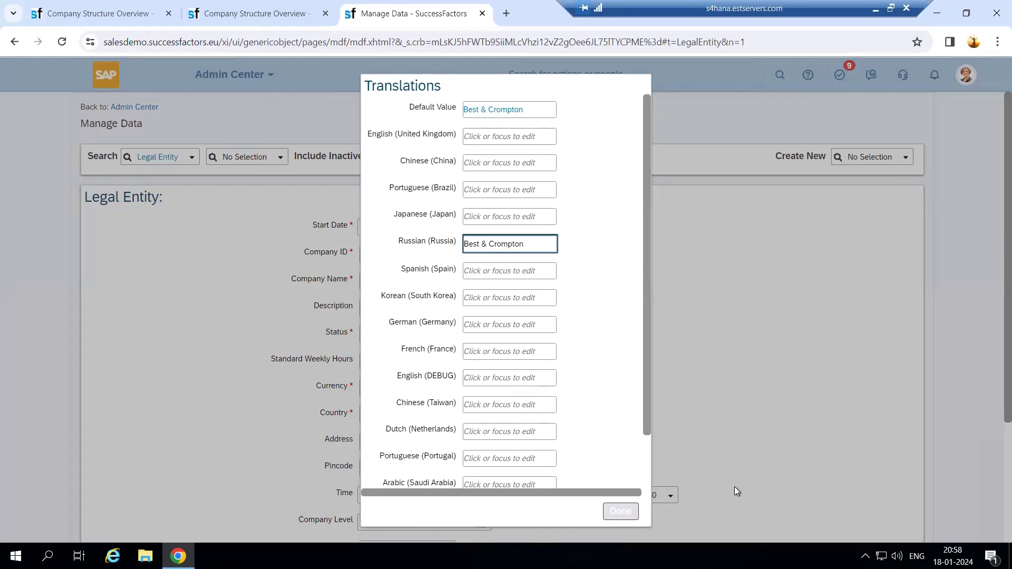
click(621, 511)
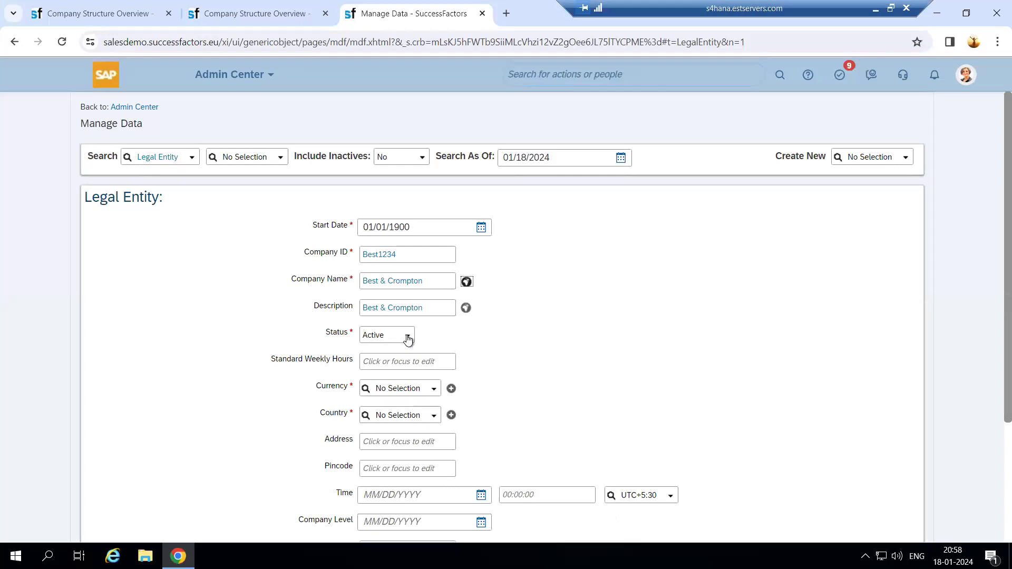
Set the Legal Entity's Standard Weekly Hours to 40
drag(269, 362, 352, 359)
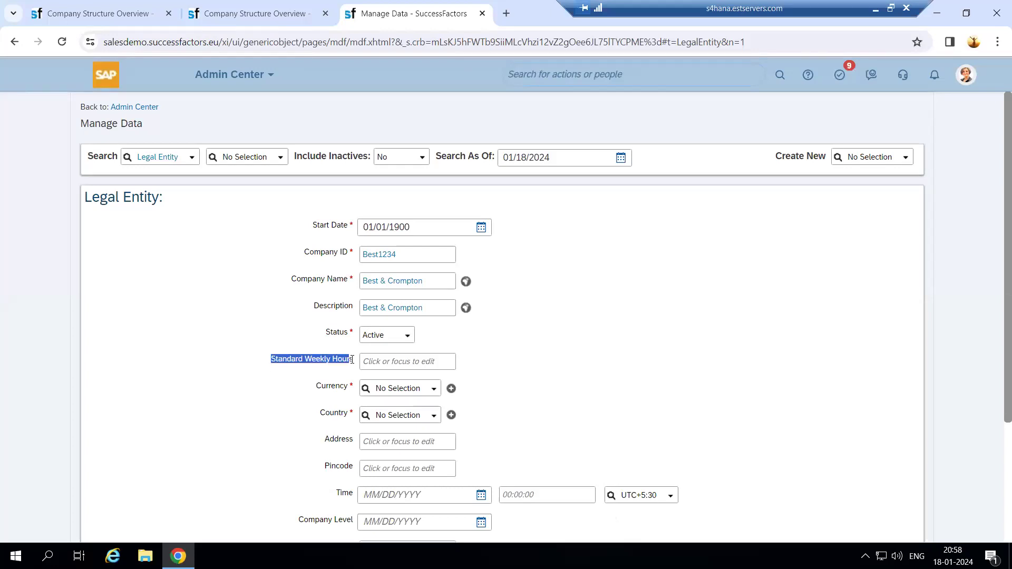
click(407, 361)
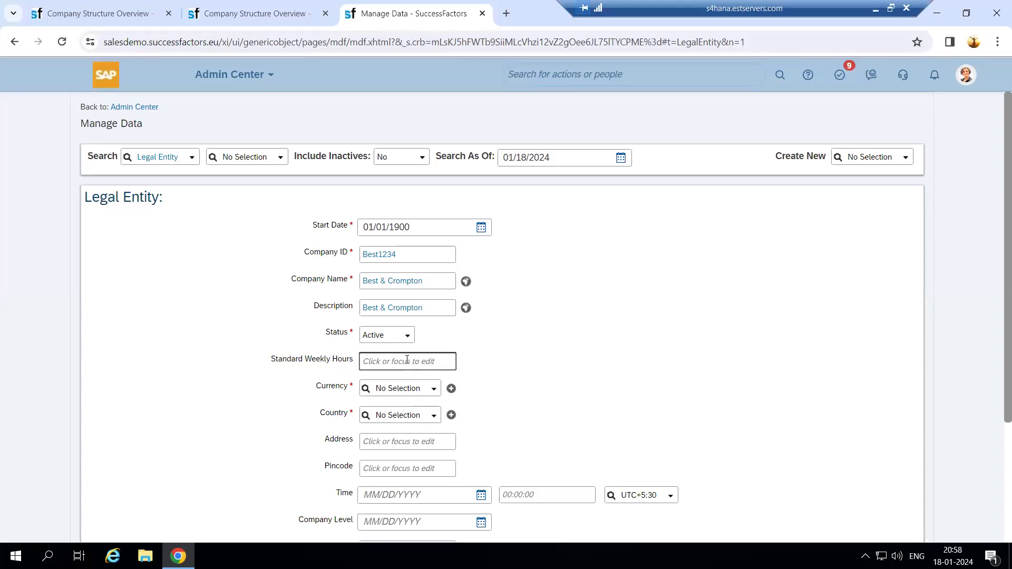
text(40)
double_click(390, 362)
click(488, 365)
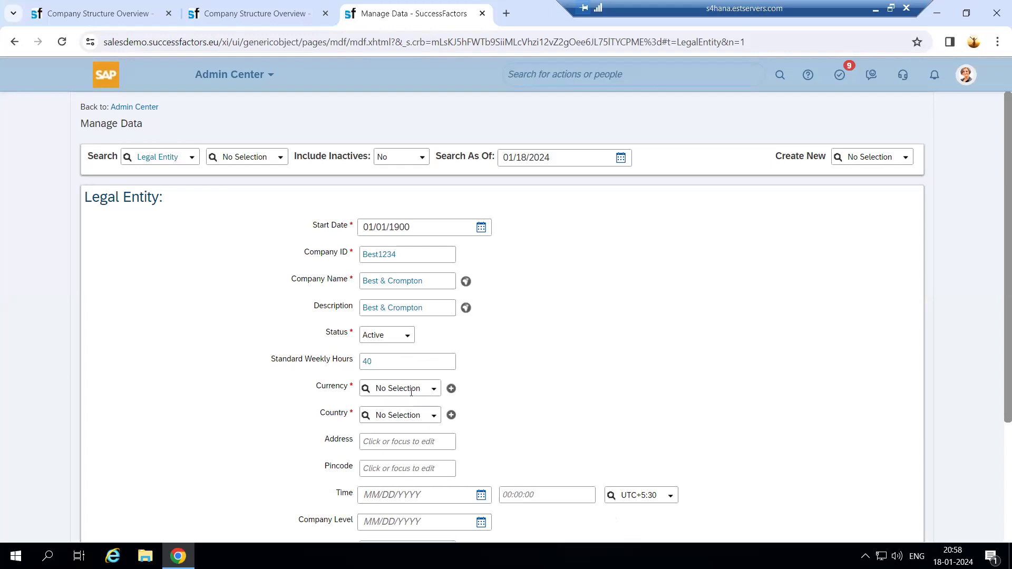
Set the Legal Entity's Currency to Indian Rupee (INR) and its Country to India (DEL)
click(432, 394)
text(I)
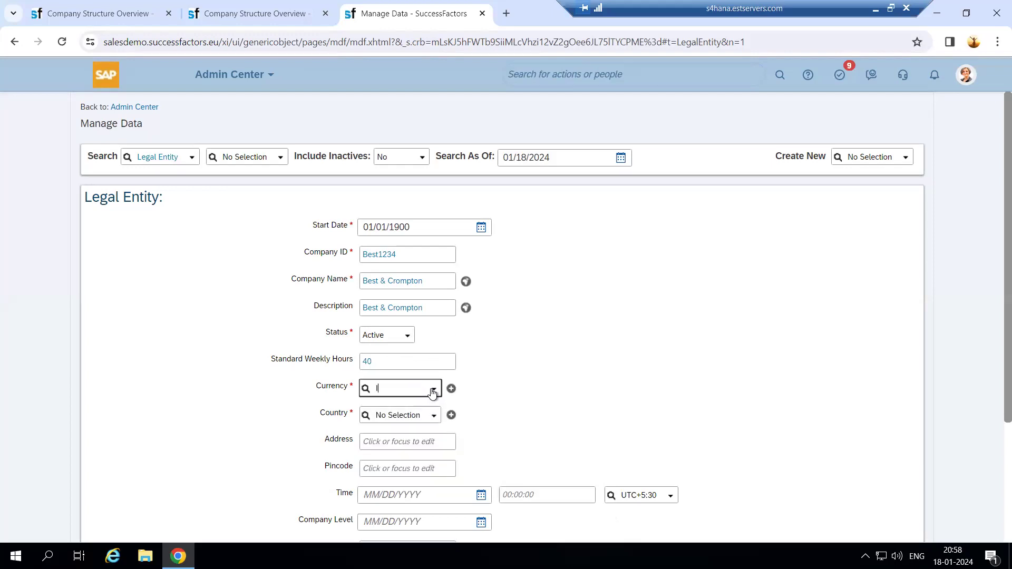
text(nr)
click(419, 405)
scroll(628, 348, down, 1)
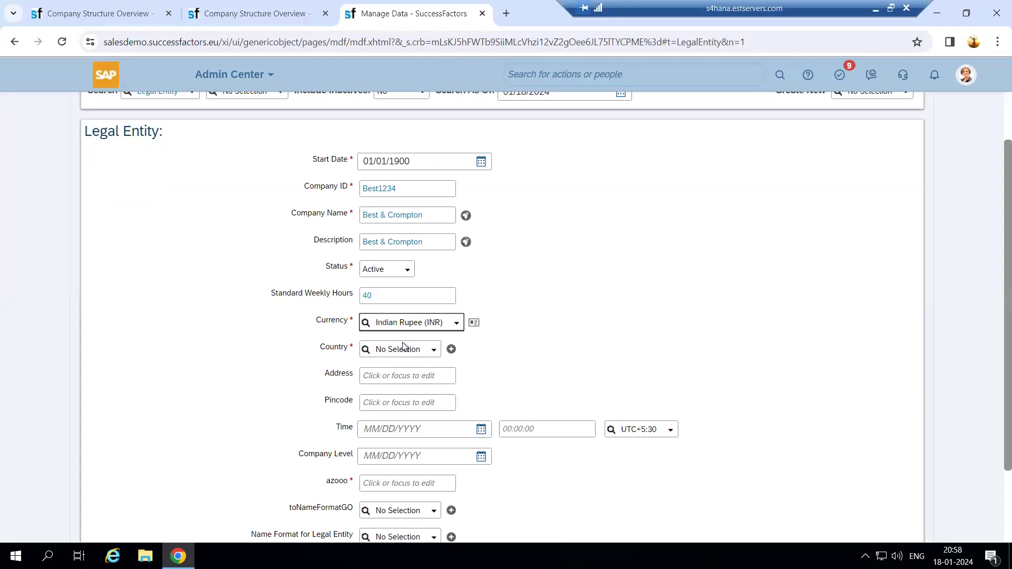
click(430, 353)
text(indi)
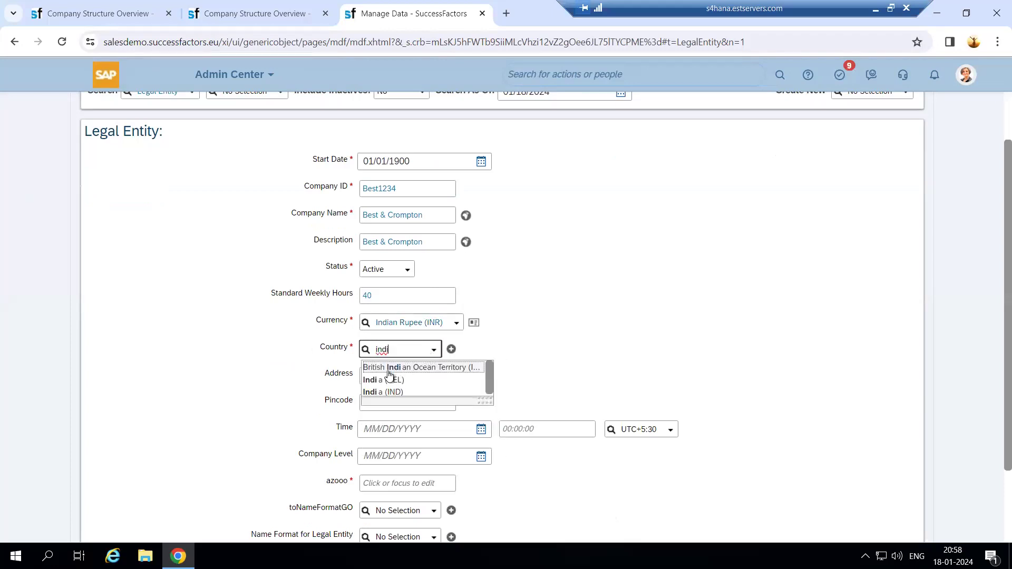
click(406, 379)
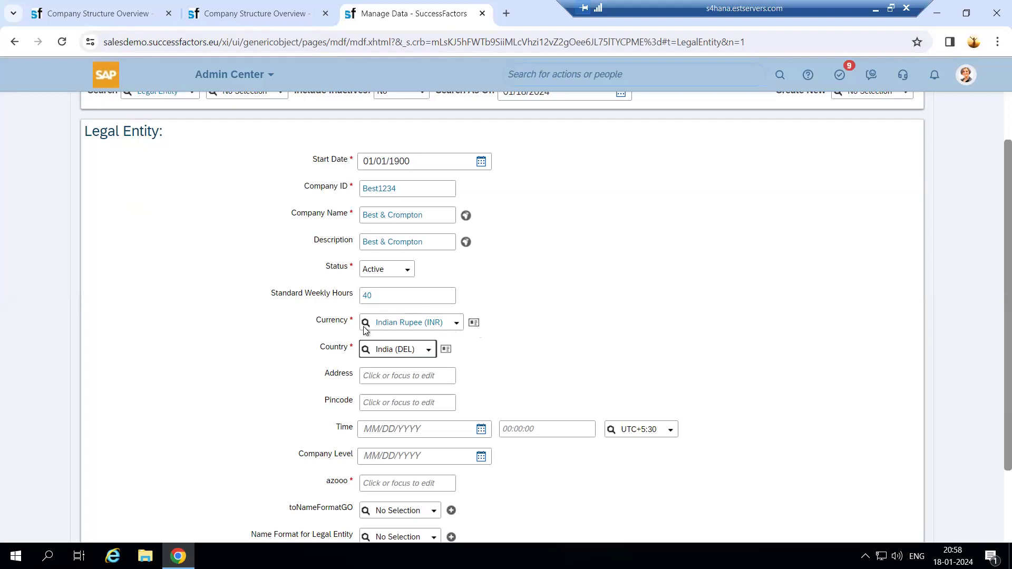
Examine the Indian Rupee (INR) currency details, its effective-date change prompt and last-update line, and close them without changes
click(473, 324)
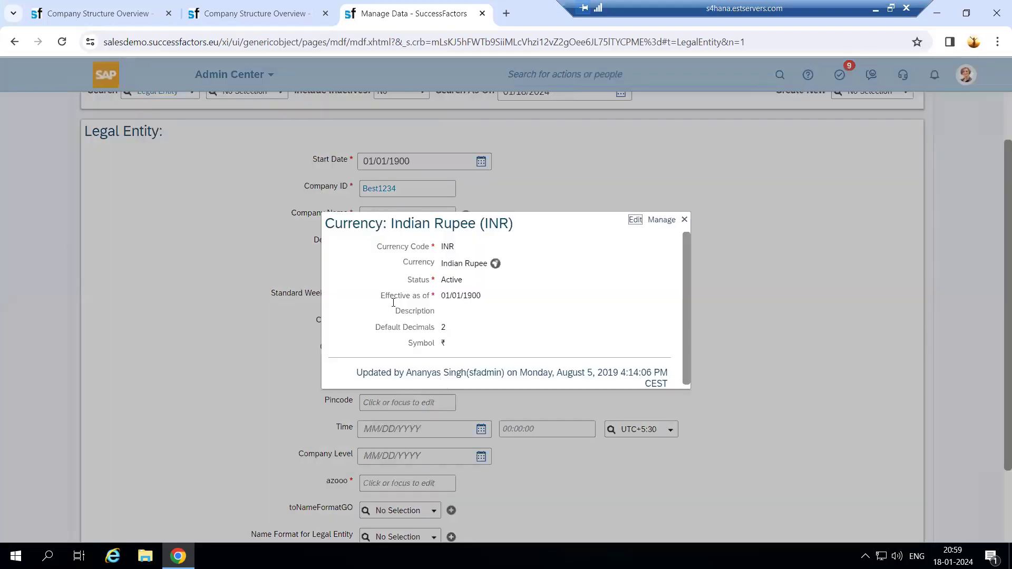
click(636, 220)
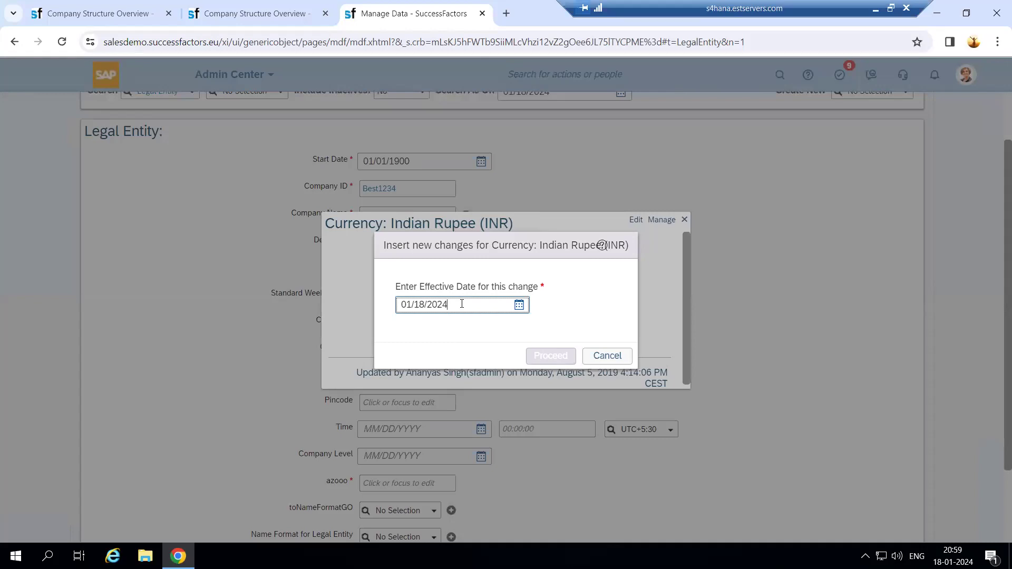
drag(462, 304, 362, 305)
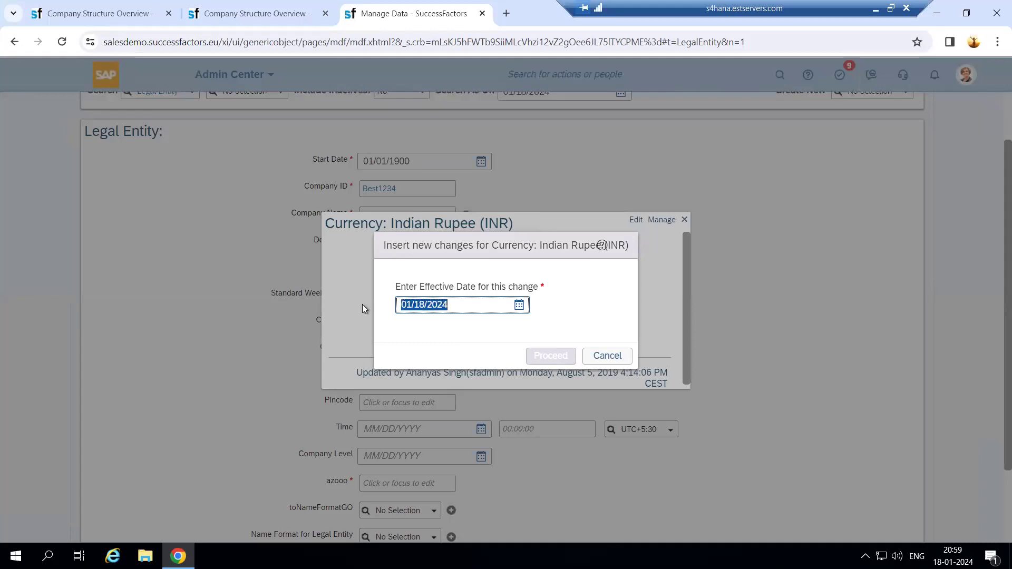
click(467, 304)
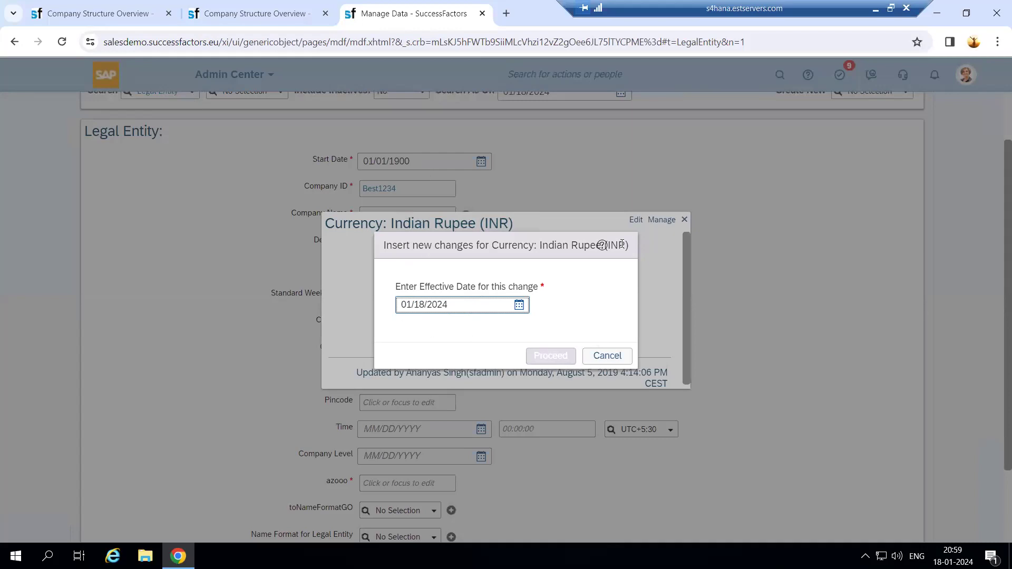
click(609, 358)
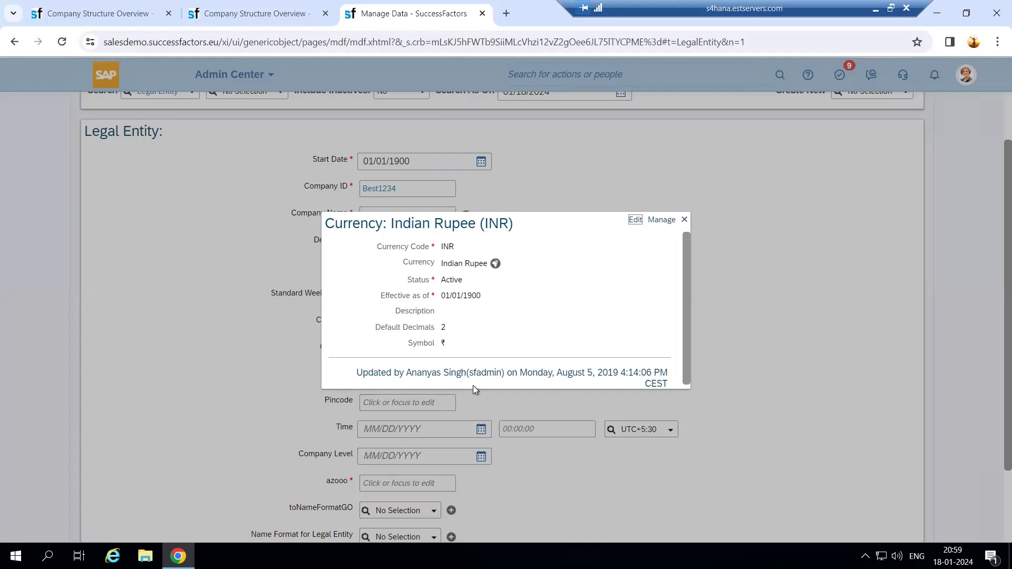
drag(357, 373, 618, 373)
click(626, 318)
click(684, 220)
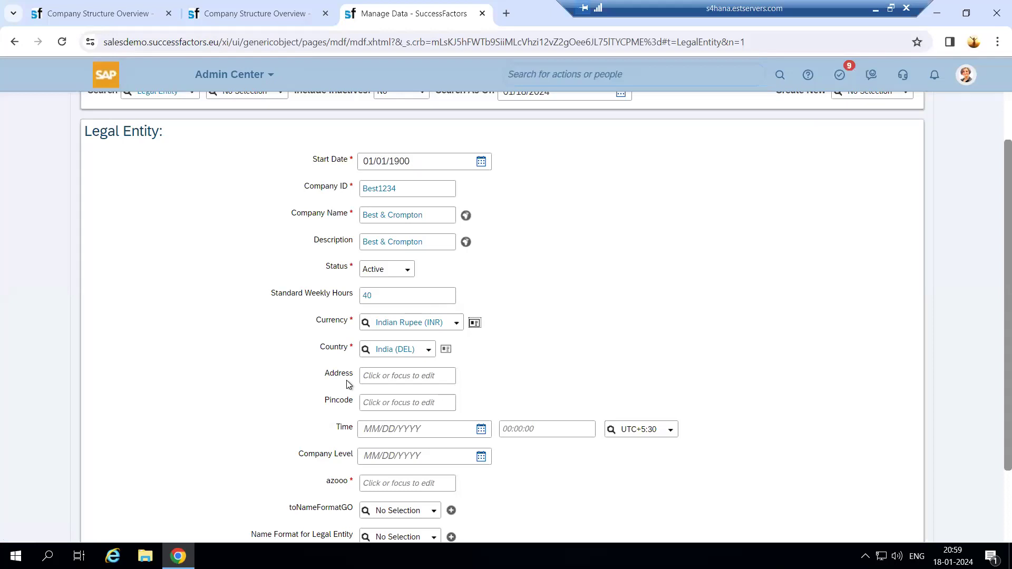
Enter 123 in the Legal Entity's azooo field and save the Best & Crompton record
scroll(402, 376, down, 1)
scroll(475, 370, down, 1)
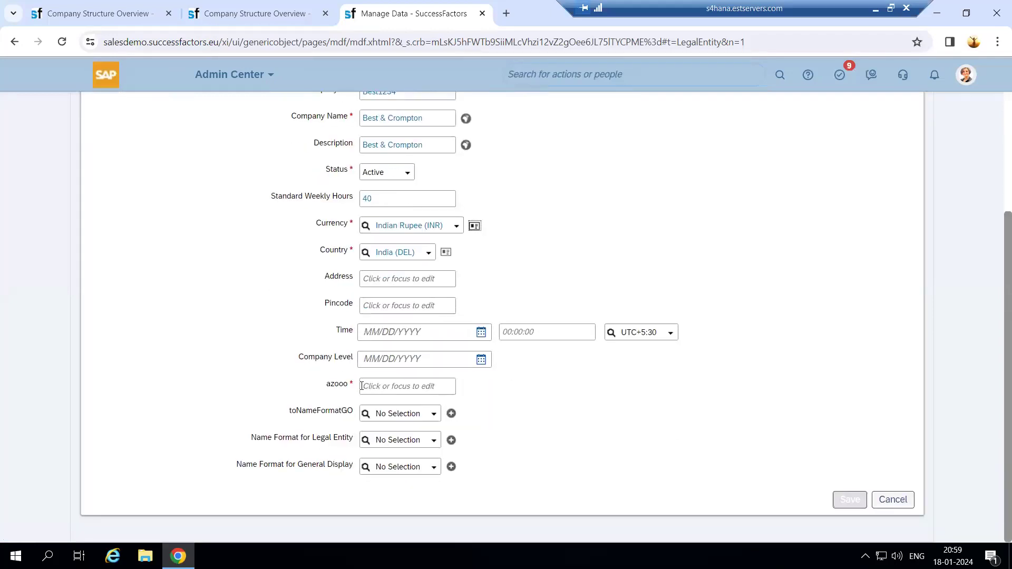
click(406, 393)
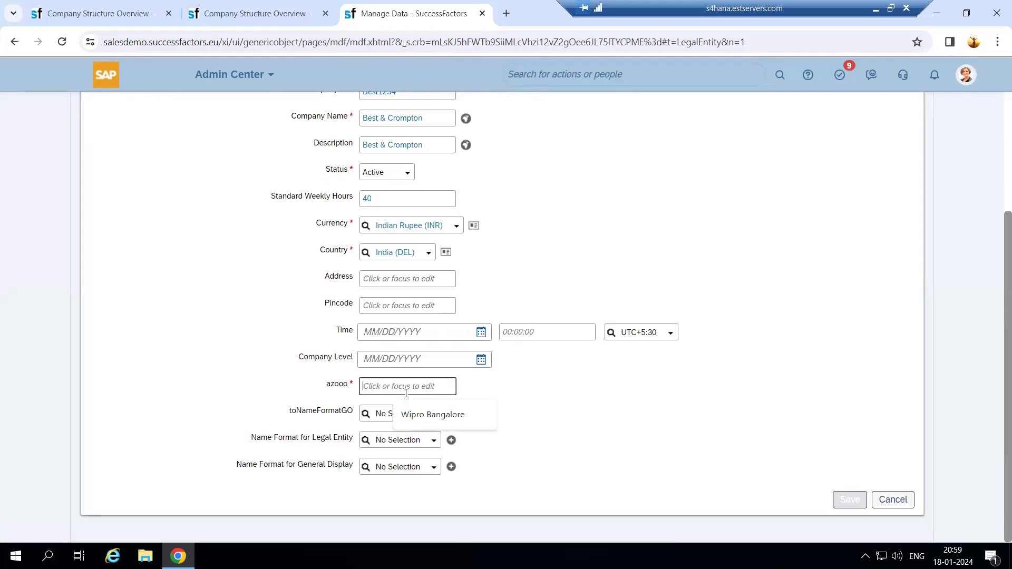
text(123)
click(536, 394)
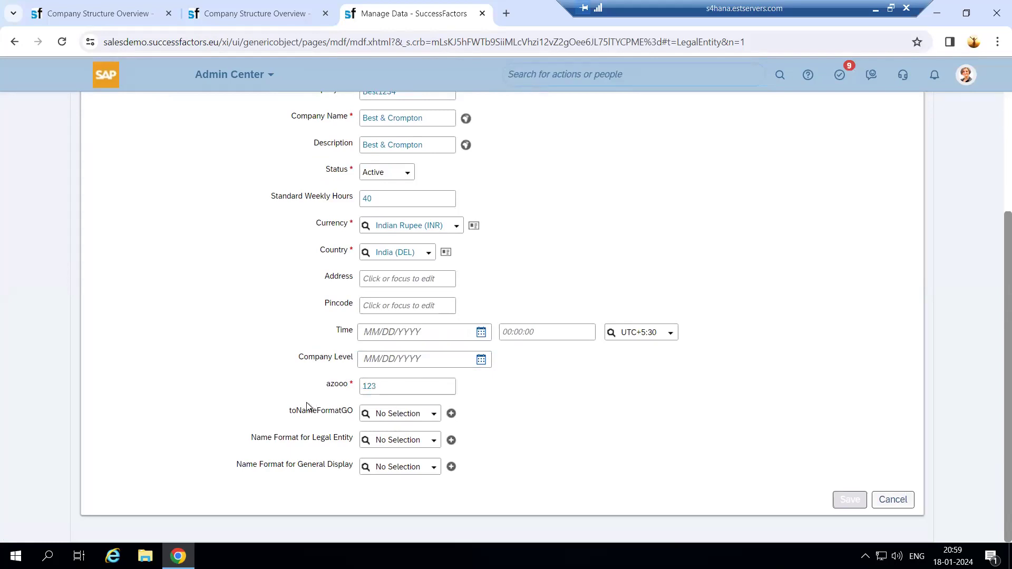
click(850, 501)
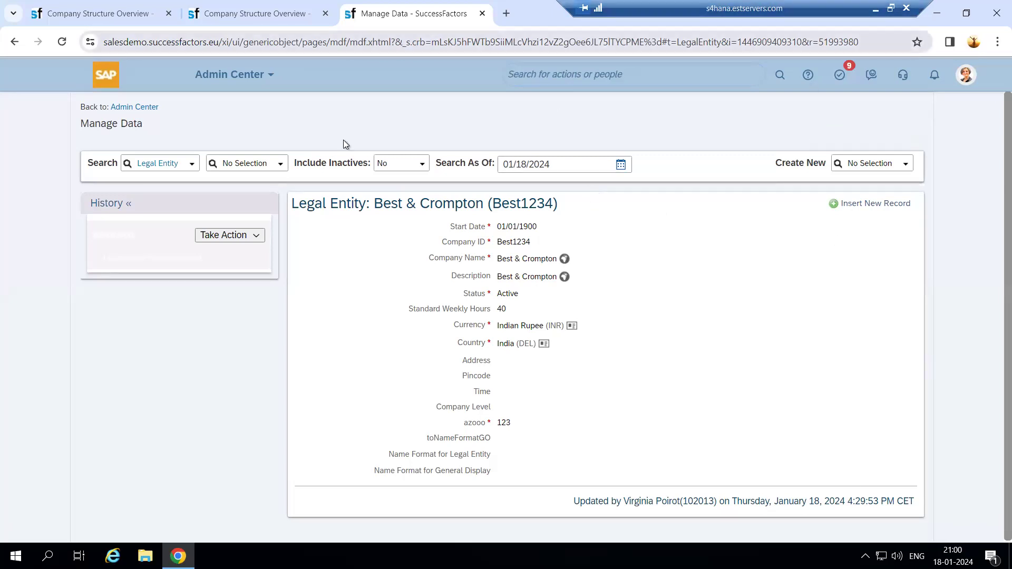
Review the actions for the saved Legal Entity, view its fields in correction mode and leave without saving
click(251, 235)
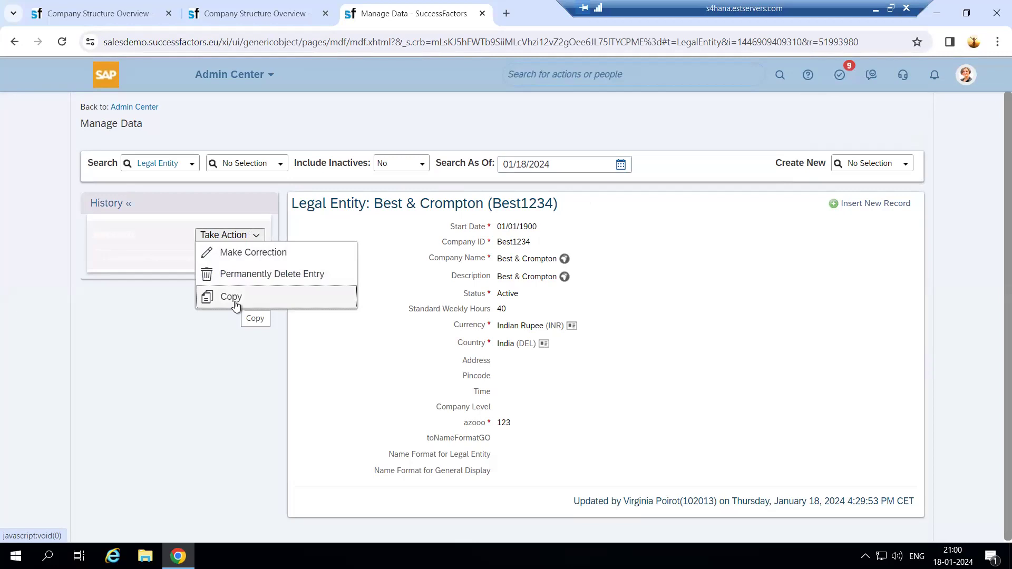
click(258, 254)
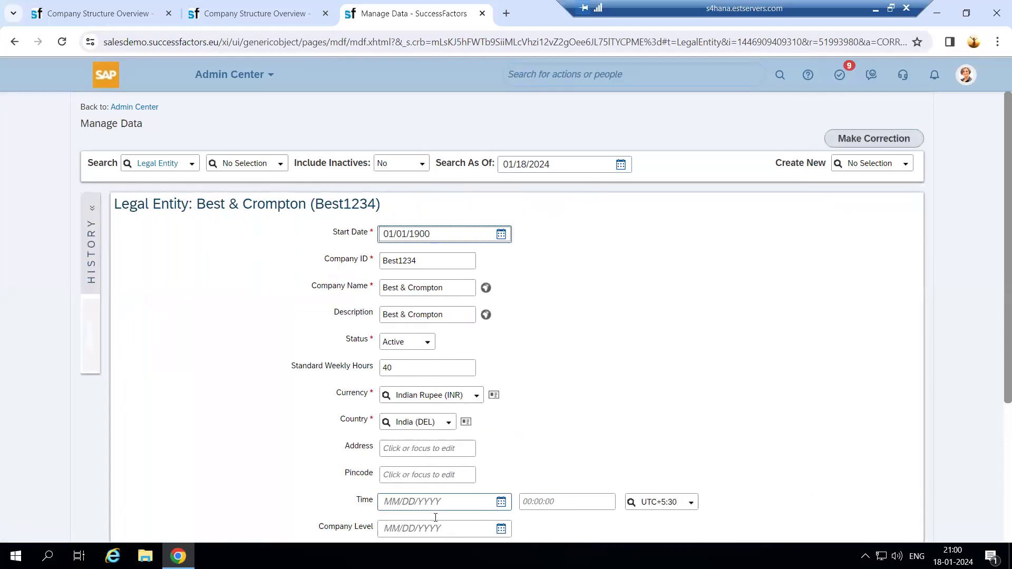
scroll(435, 517, down, 4)
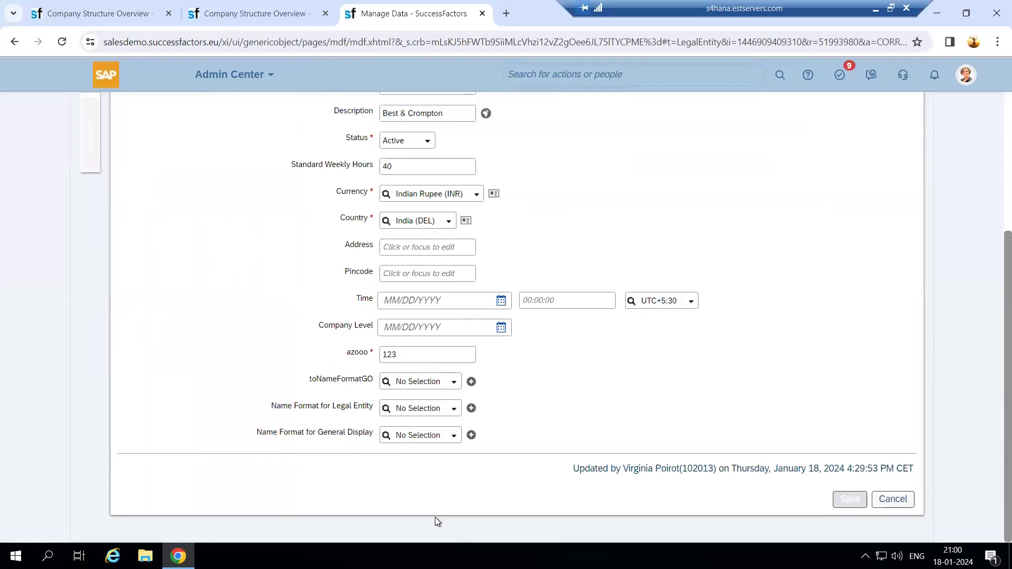
click(897, 504)
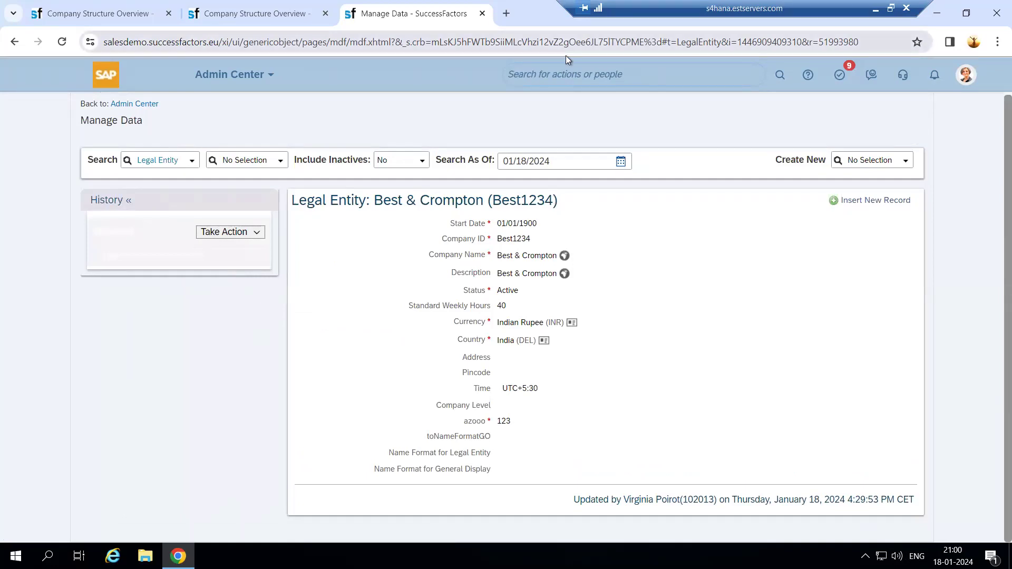
Duplicate the Manage Data page in the browser and start a new Business Unit record there
right_click(410, 17)
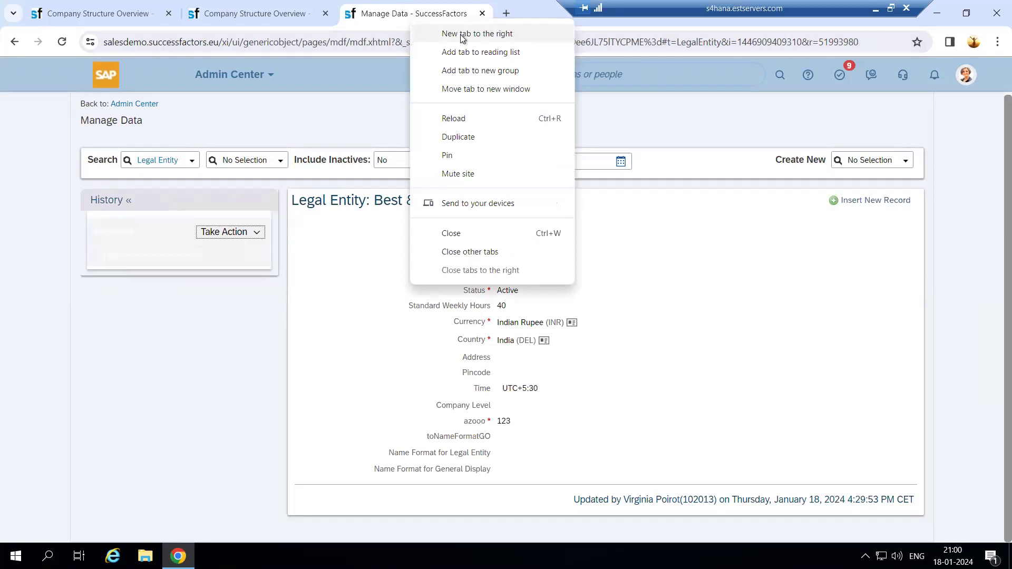
click(473, 139)
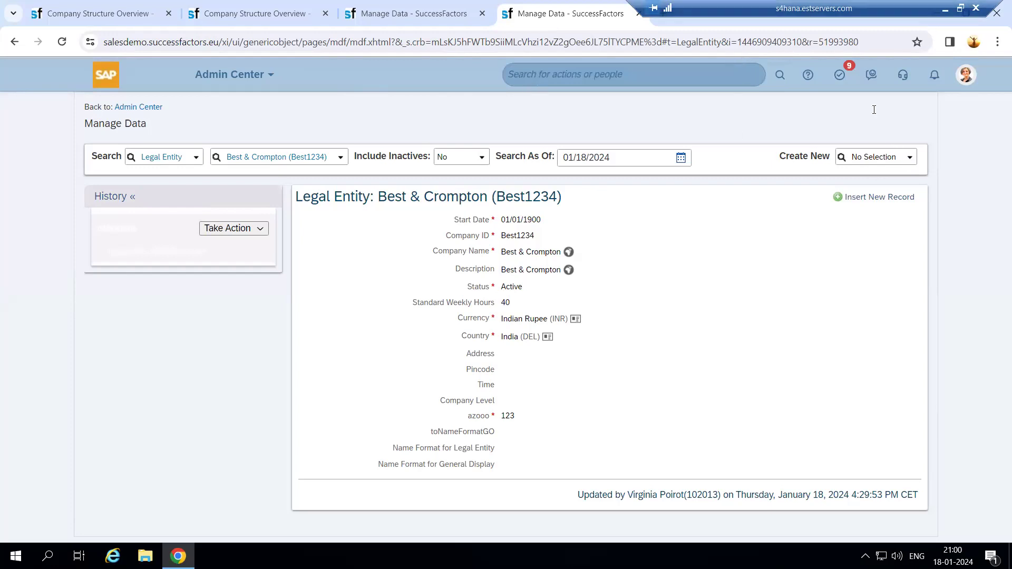
click(910, 157)
text(Bu)
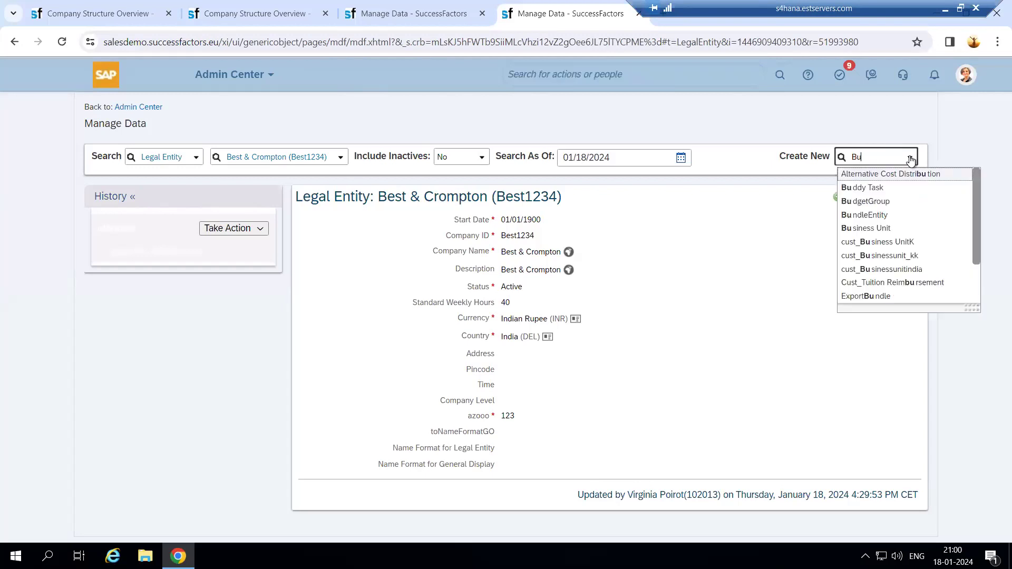
text(siness UNit)
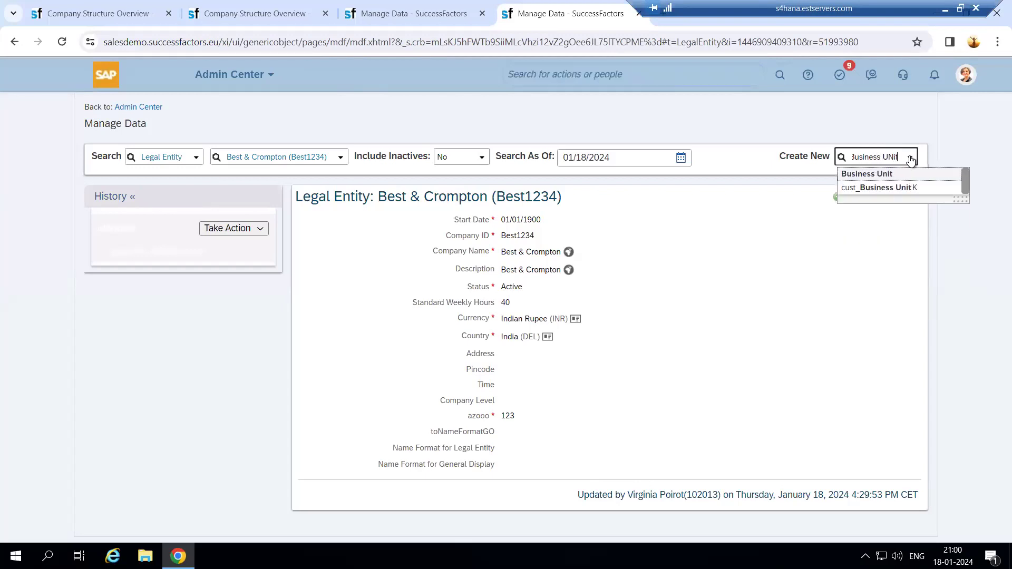
click(894, 174)
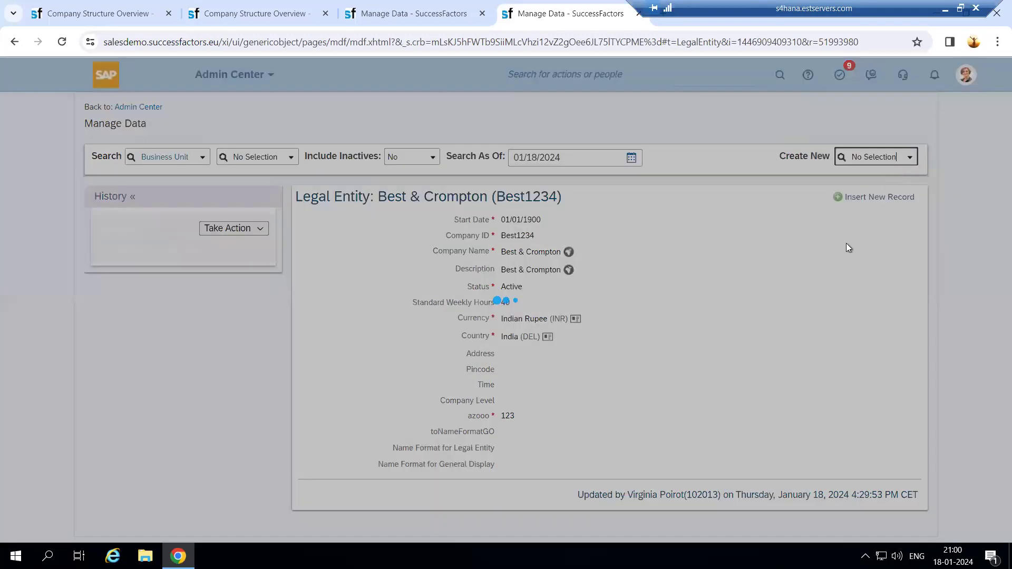
Set the Business Unit's Start Date to 01/01/1900 and its Business Unit ID to Best@12345
drag(415, 228, 355, 225)
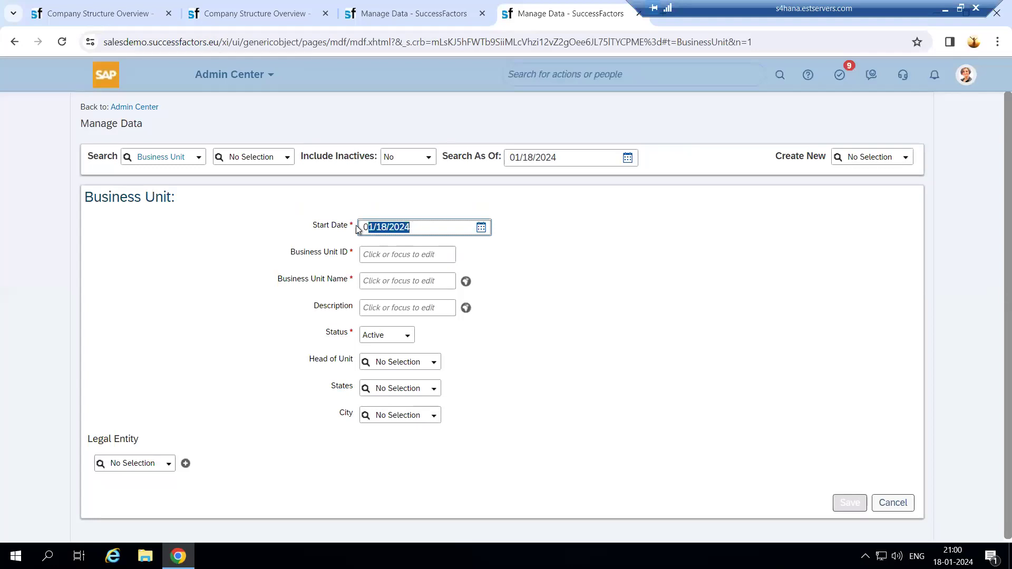
key(BackSpace)
text(01/01/1900)
click(400, 258)
text(Best@12345)
Name the Business Unit Best & Crompton (Operations) and enter Operations as its Description
click(385, 280)
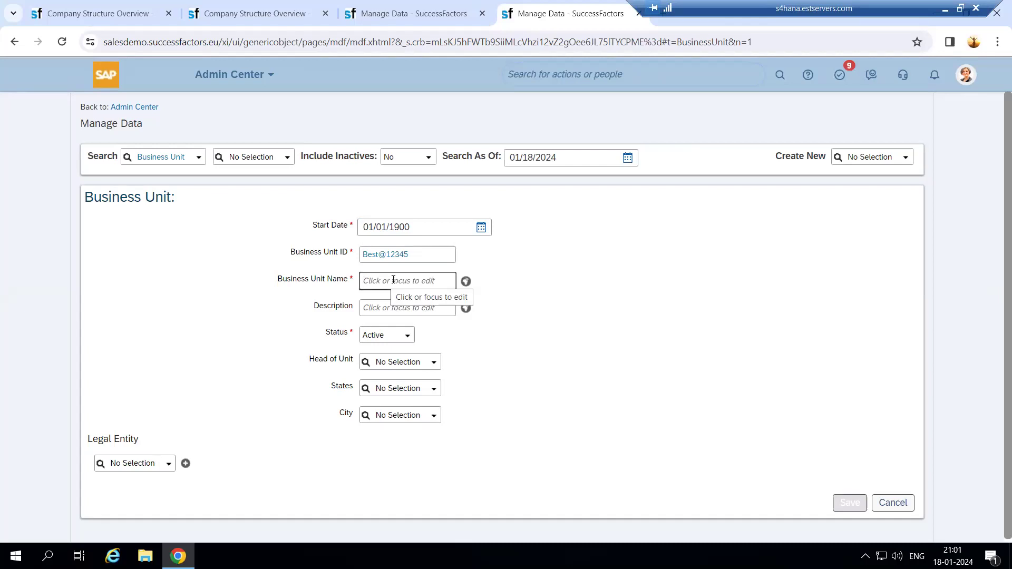
text(B)
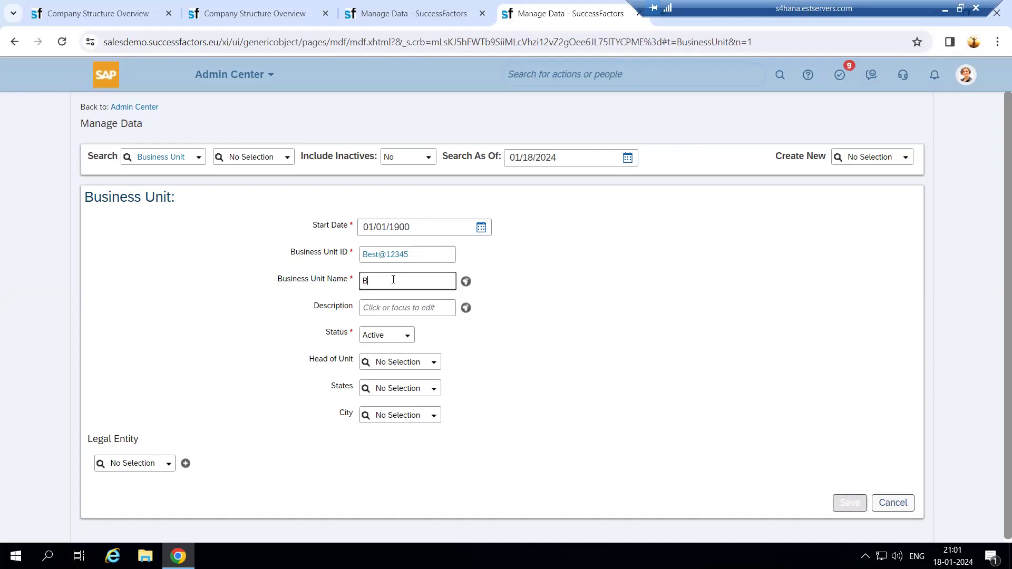
text(est & Com)
text(psione)
double_click(394, 281)
text(Crompton (Operations))
key(ctrl+shift+Left)
key(ctrl+shift+Left)
key(ctrl+shift+Left)
click(426, 307)
text(Operations)
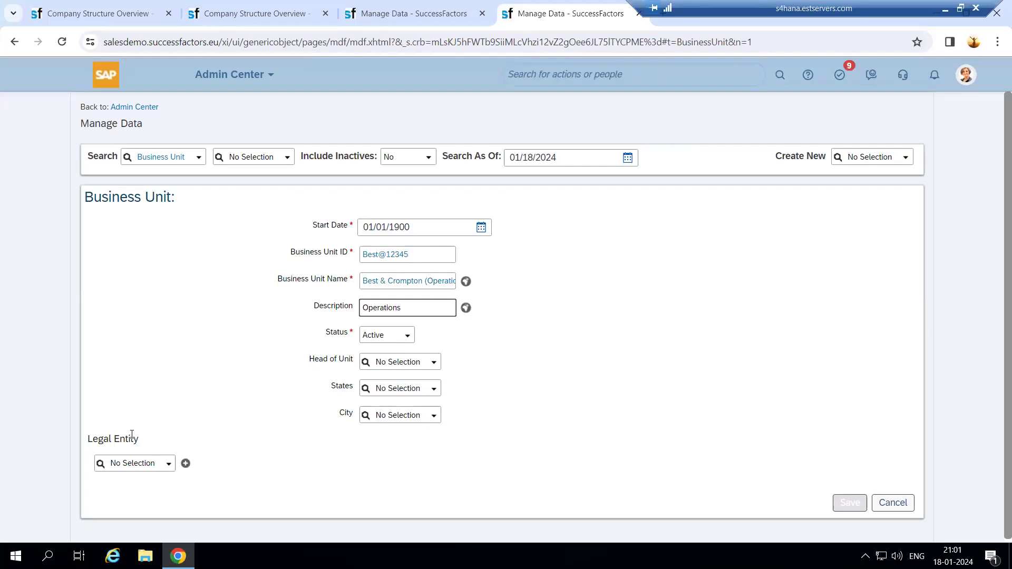
Associate the Business Unit with the Legal Entity Best & Crompton (Best1234) and save the record
drag(89, 438, 195, 457)
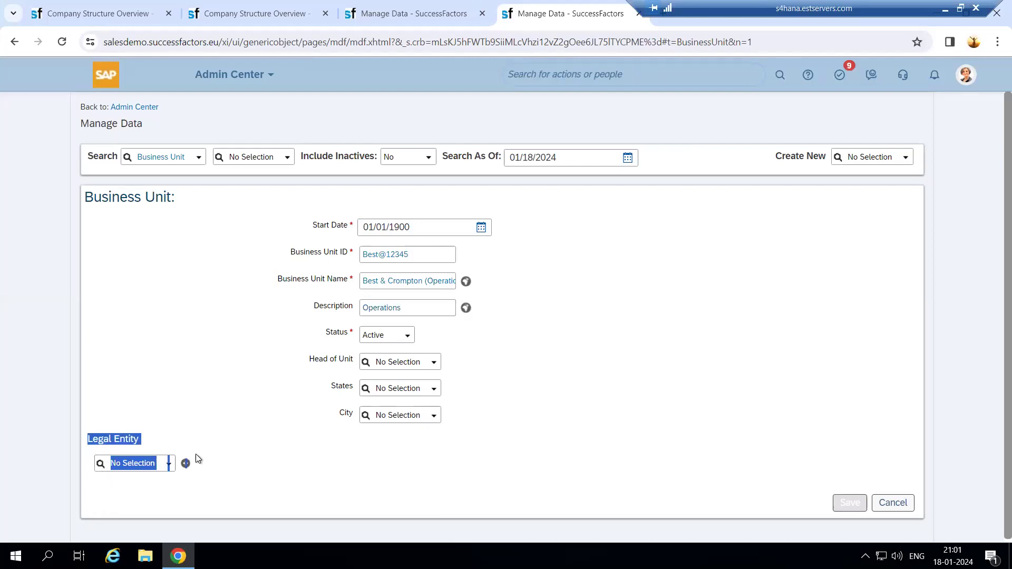
double_click(86, 199)
click(232, 202)
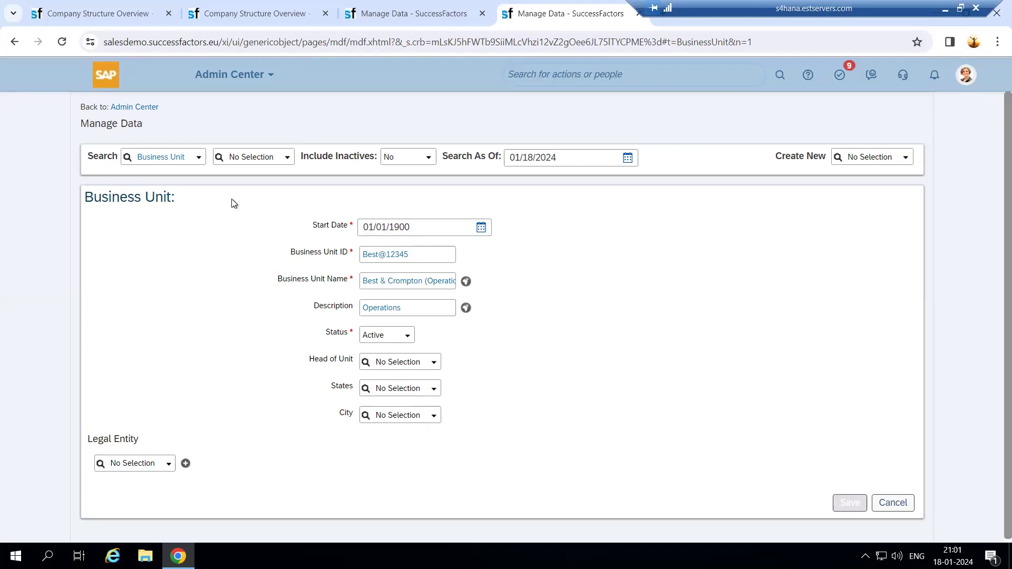
click(170, 469)
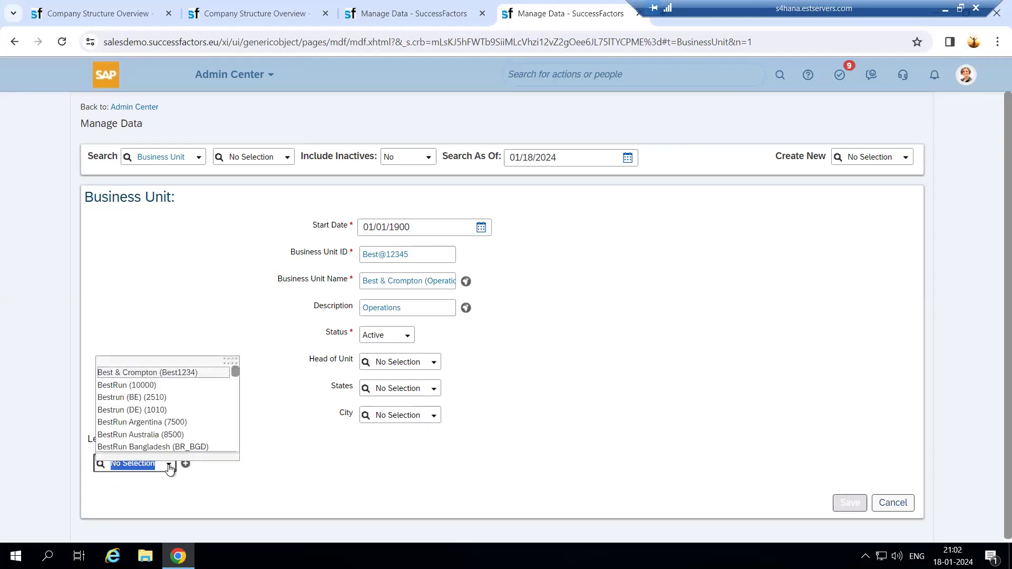
click(163, 373)
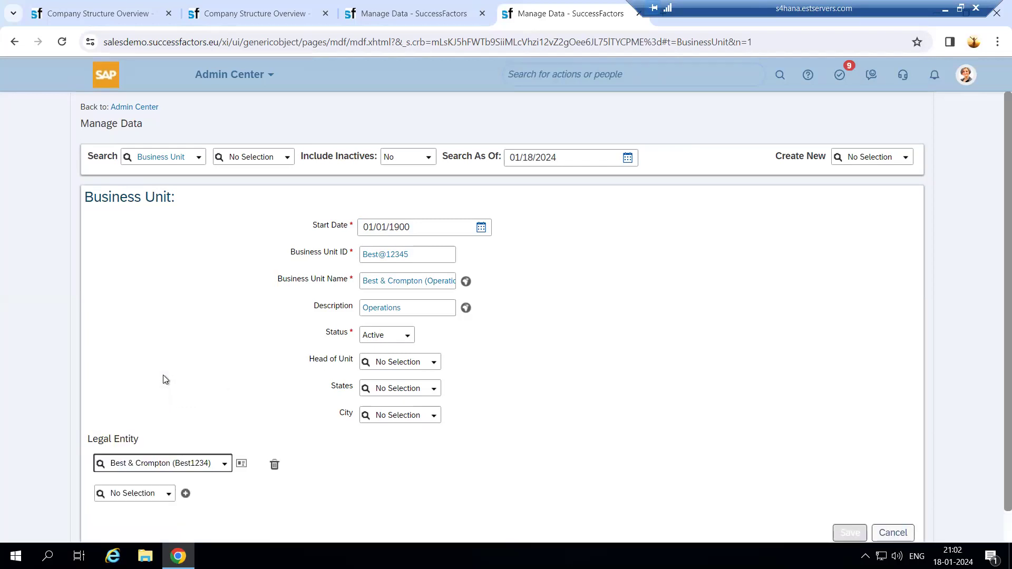
click(242, 465)
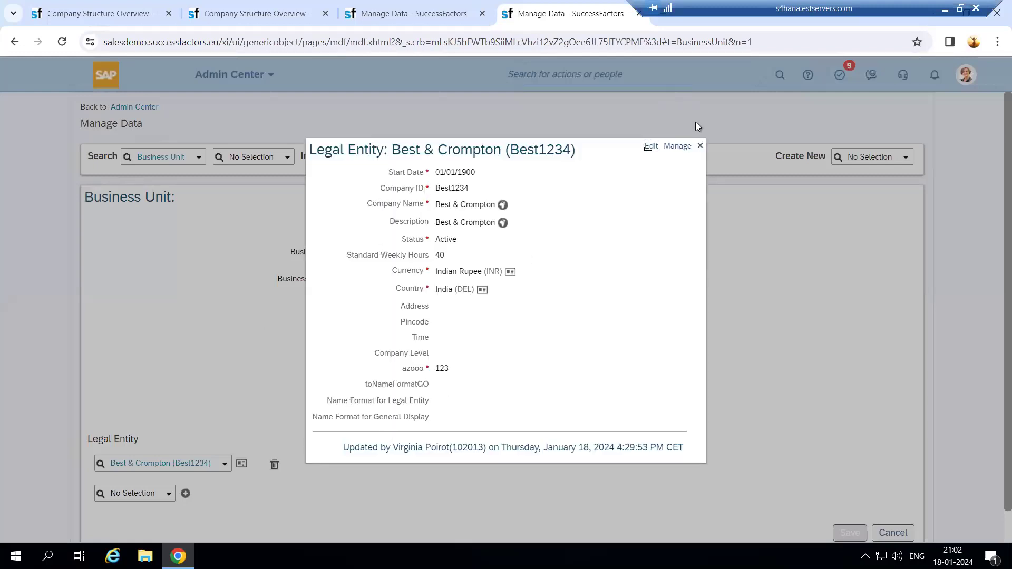
click(700, 146)
click(844, 534)
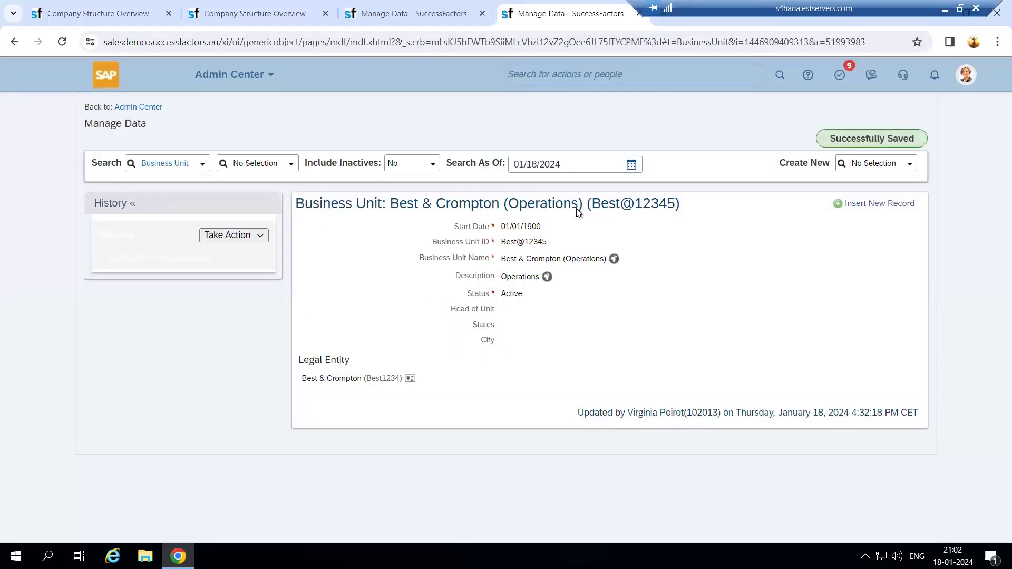
drag(301, 359, 427, 377)
click(426, 385)
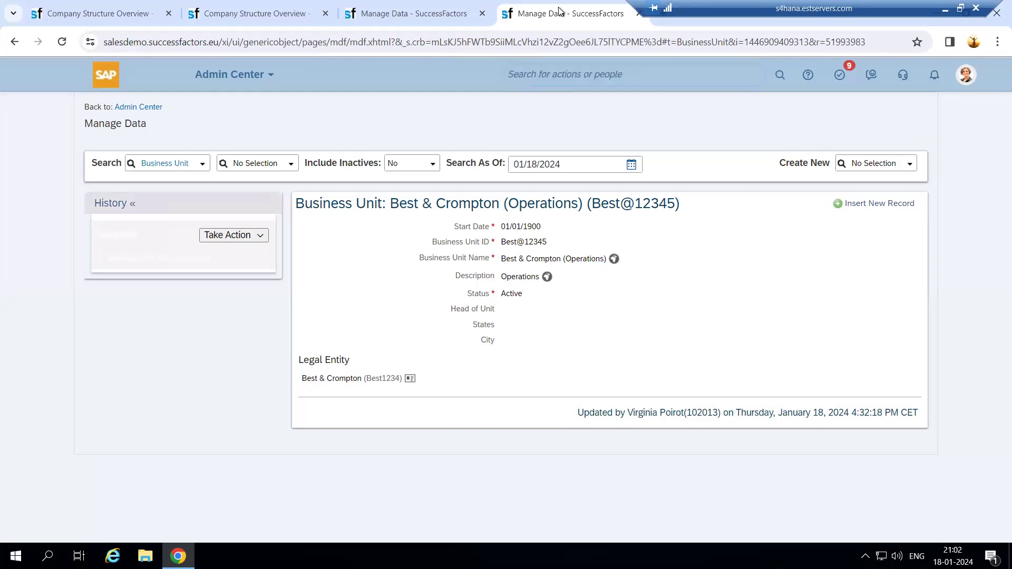
Duplicate the saved Business Unit's Manage Data page and start a new Division record there
right_click(560, 13)
click(598, 125)
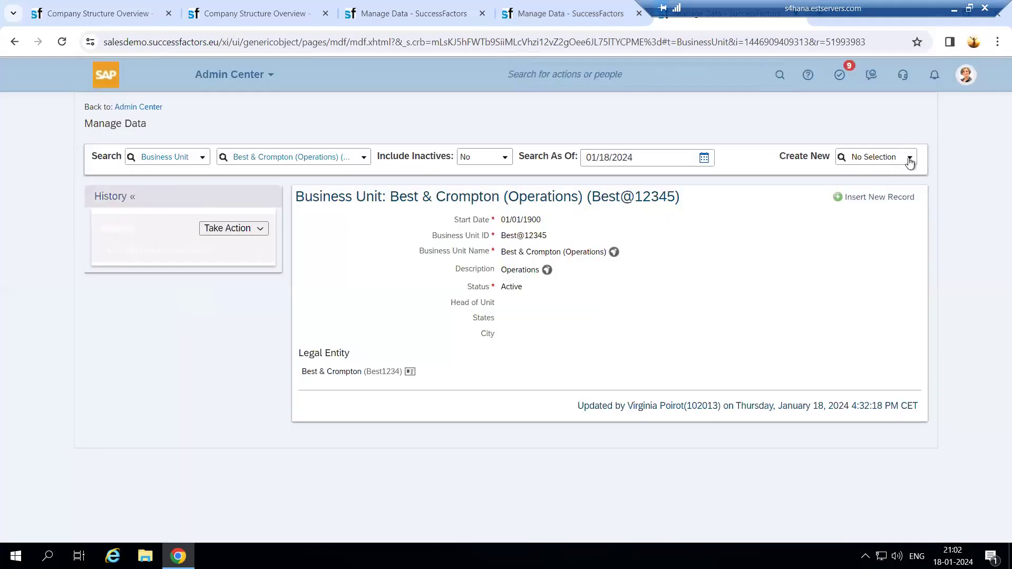
click(909, 162)
text(divisi)
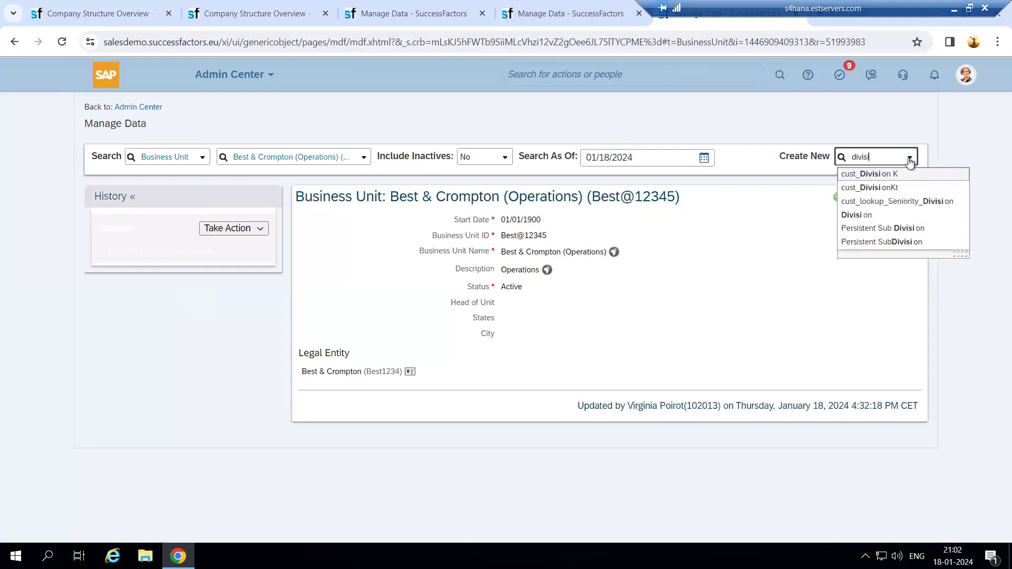
click(872, 215)
Set the Division's Start Date to 01/01/1900 and its Division ID to Best@123456
drag(457, 232, 348, 240)
key(BackSpace)
text(01/01/1900)
click(411, 257)
text(Best@123456)
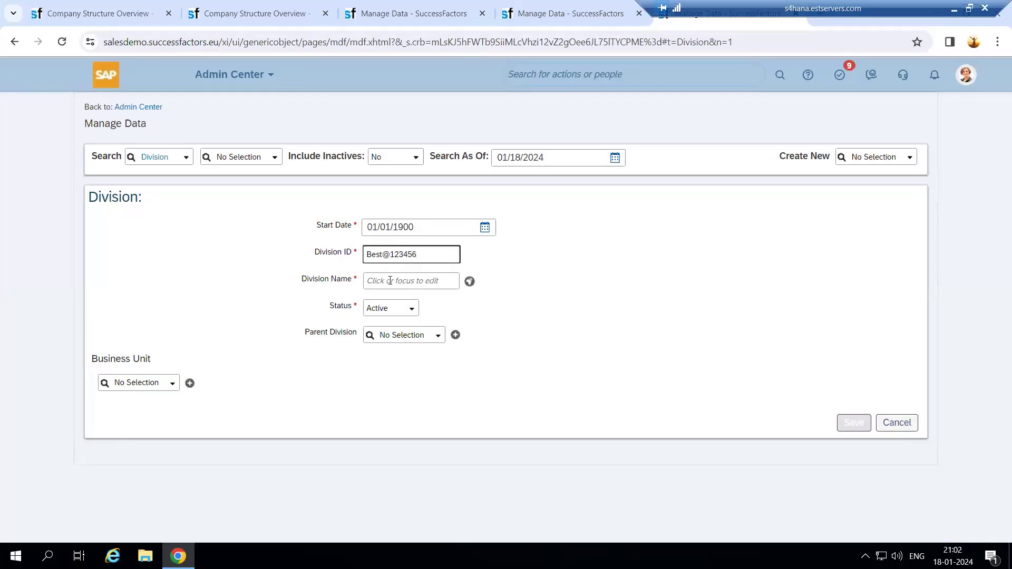
Enter Best & Crompton (Manufacturing) as the Division Name
click(388, 279)
text(Be)
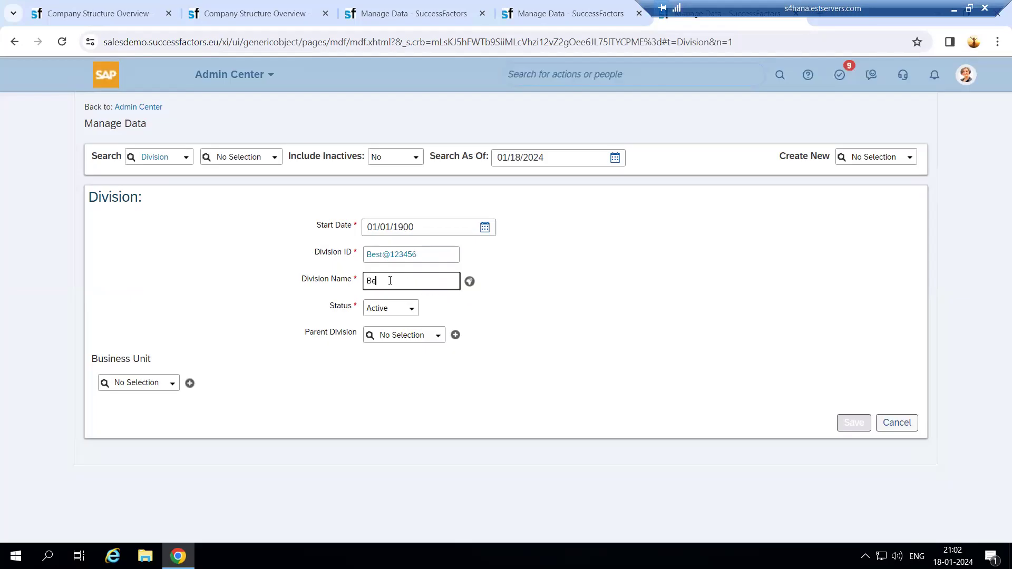
text(st & )
text(Crom)
text(pt)
text(on)
text( (Manufac)
text(turing))
drag(296, 337, 355, 332)
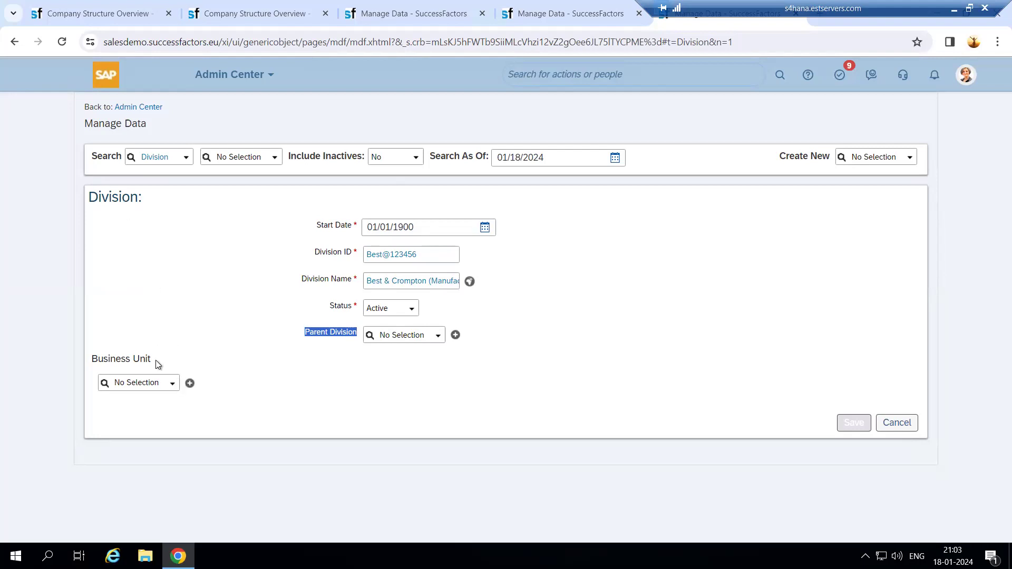
Associate the Division with the Business Unit Best & Crompton (Operations) and save the record
click(173, 385)
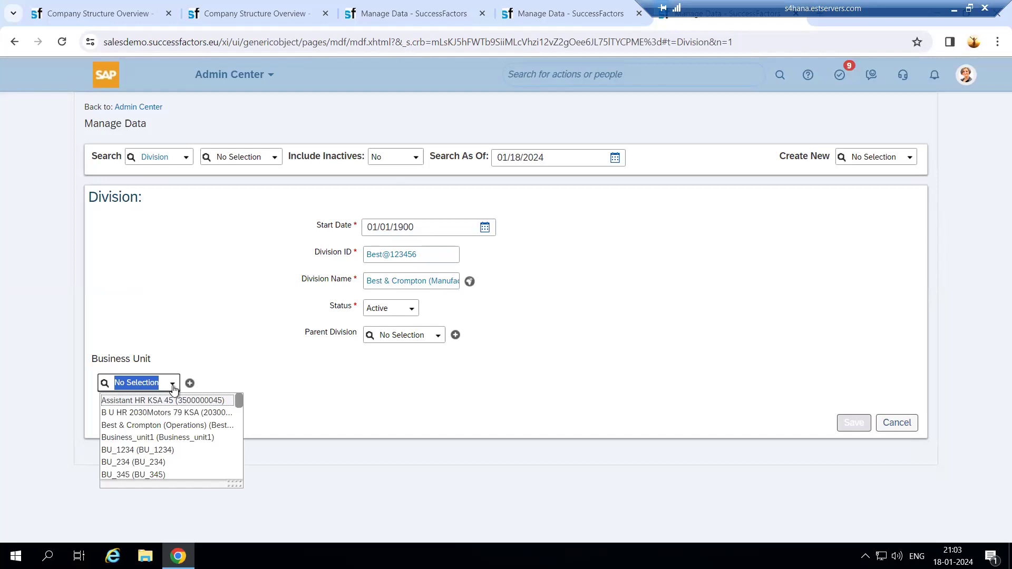
text(Be)
key(BackSpace)
key(BackSpace)
text(Best)
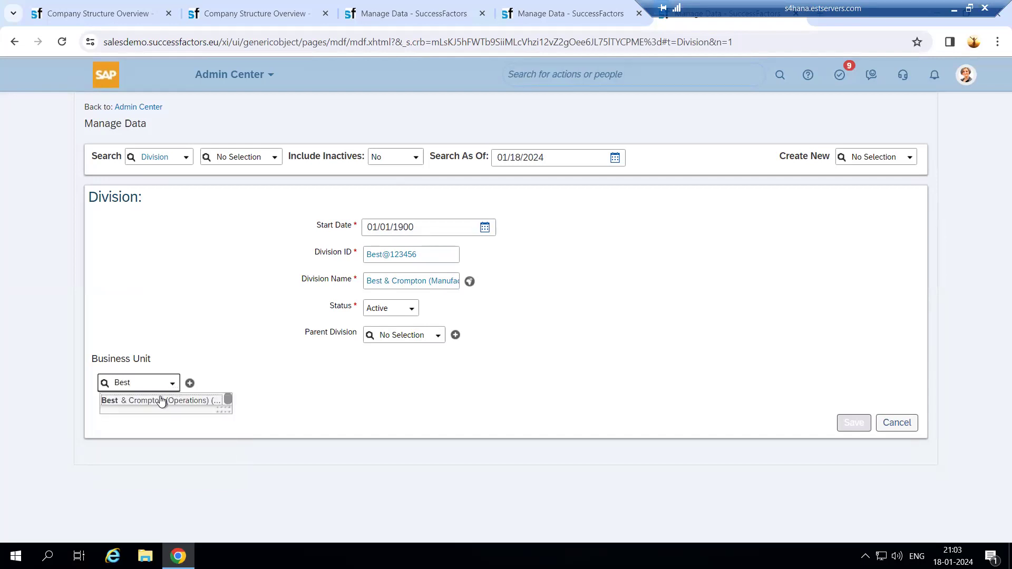
click(161, 400)
drag(88, 361, 262, 393)
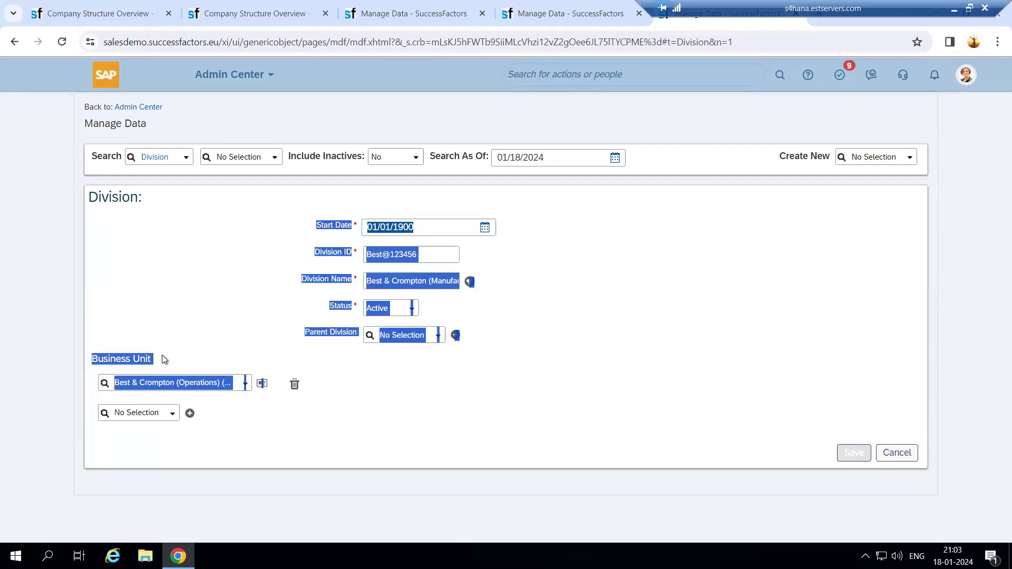
click(165, 337)
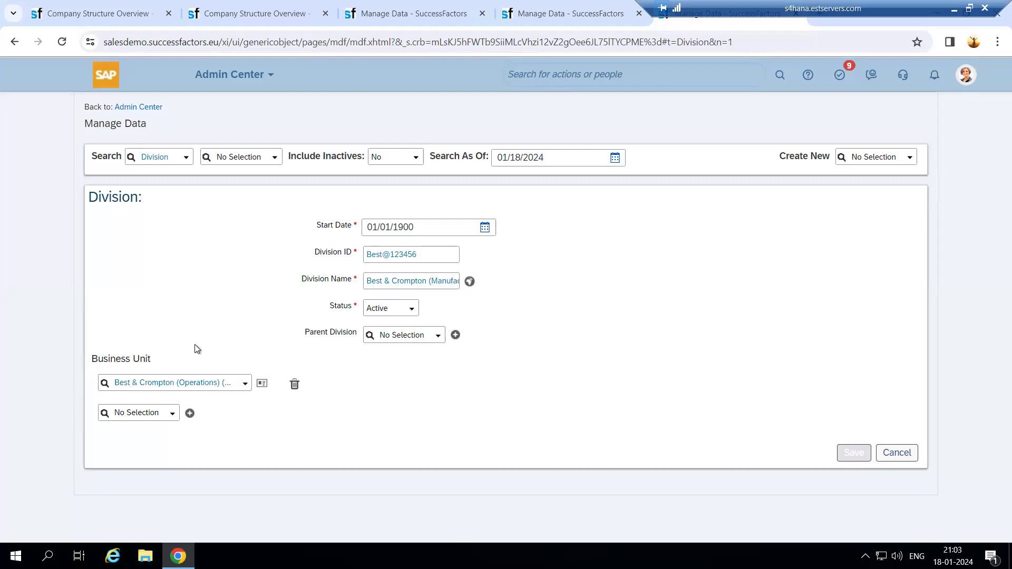
click(848, 456)
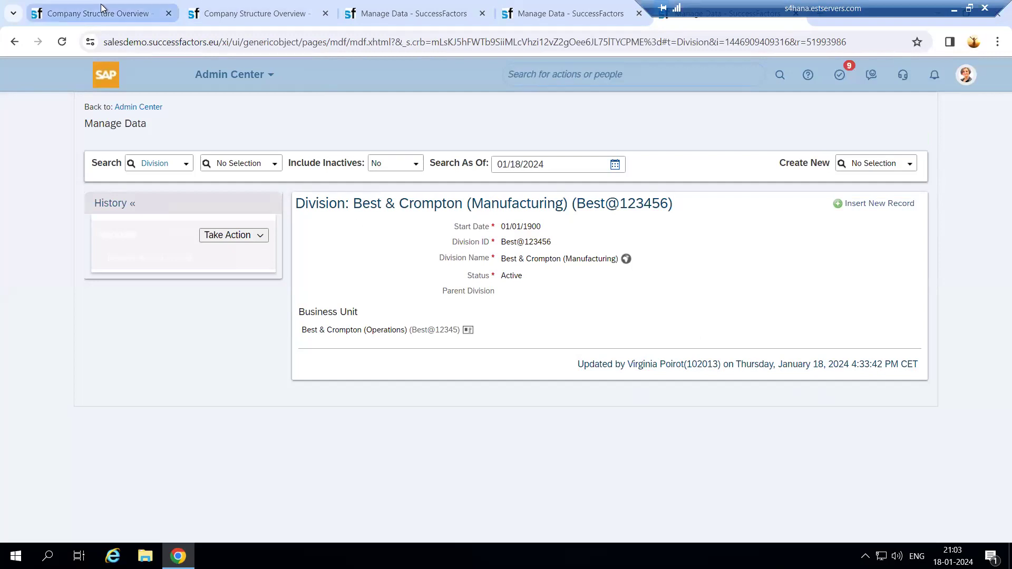
Reload the second Company Structure Overview page and choose Best & Crompton (Best123) as the company structure
click(236, 4)
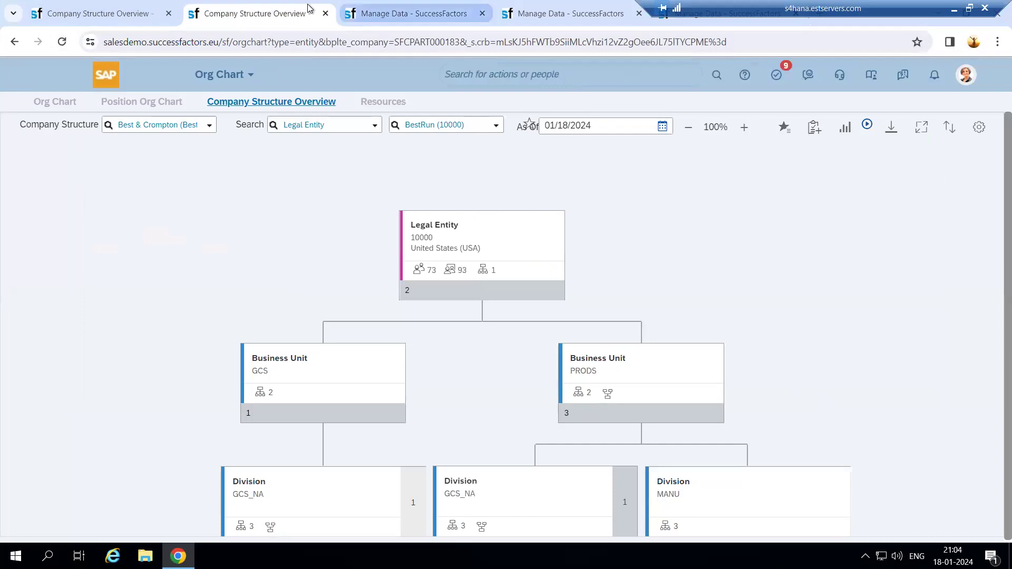
click(508, 301)
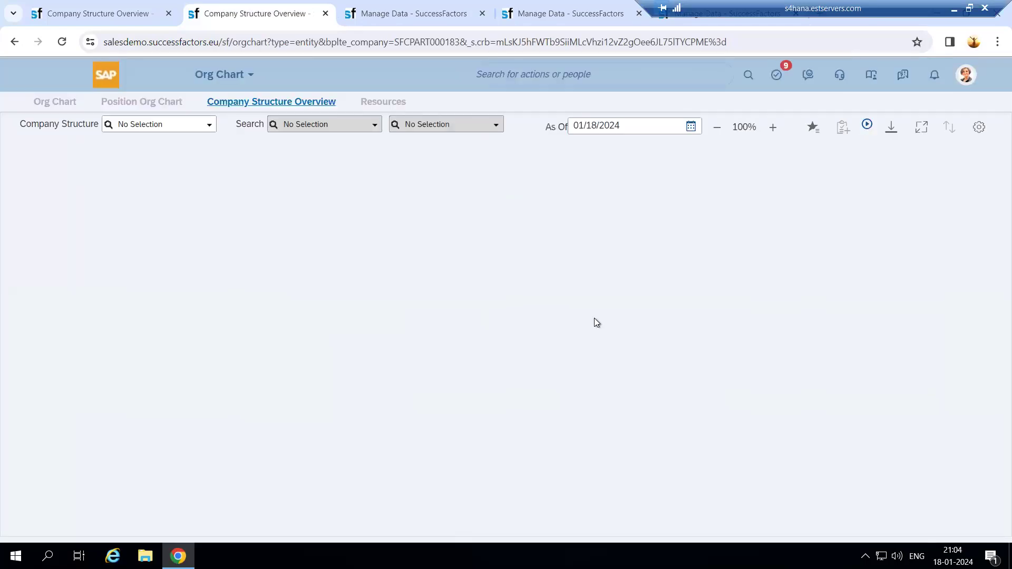
click(209, 130)
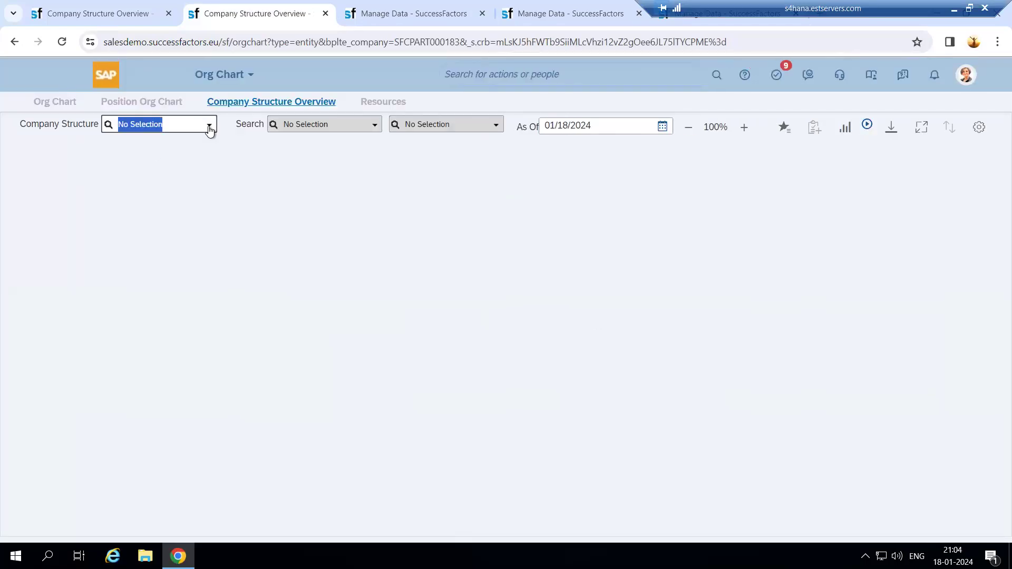
click(209, 129)
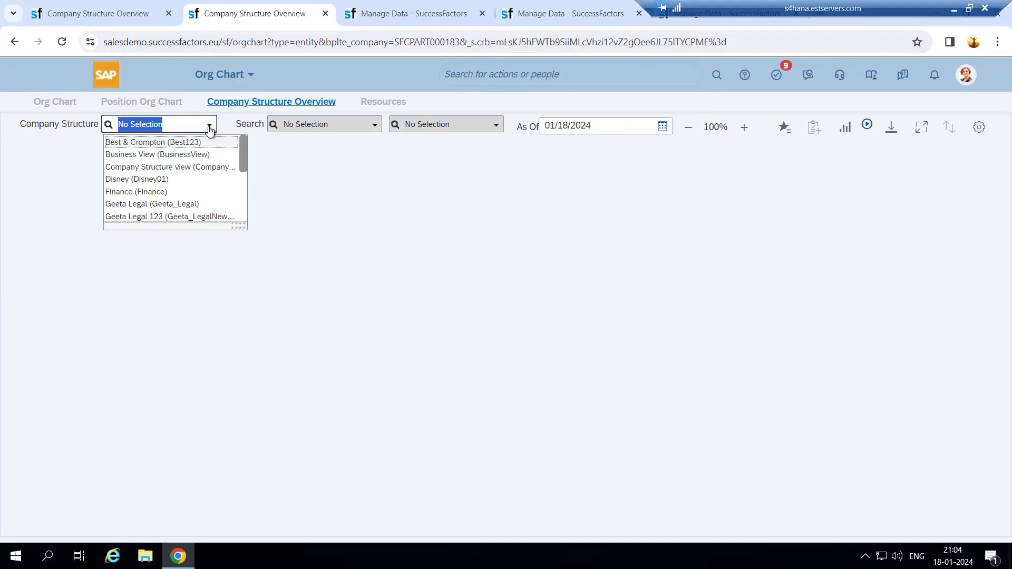
click(201, 138)
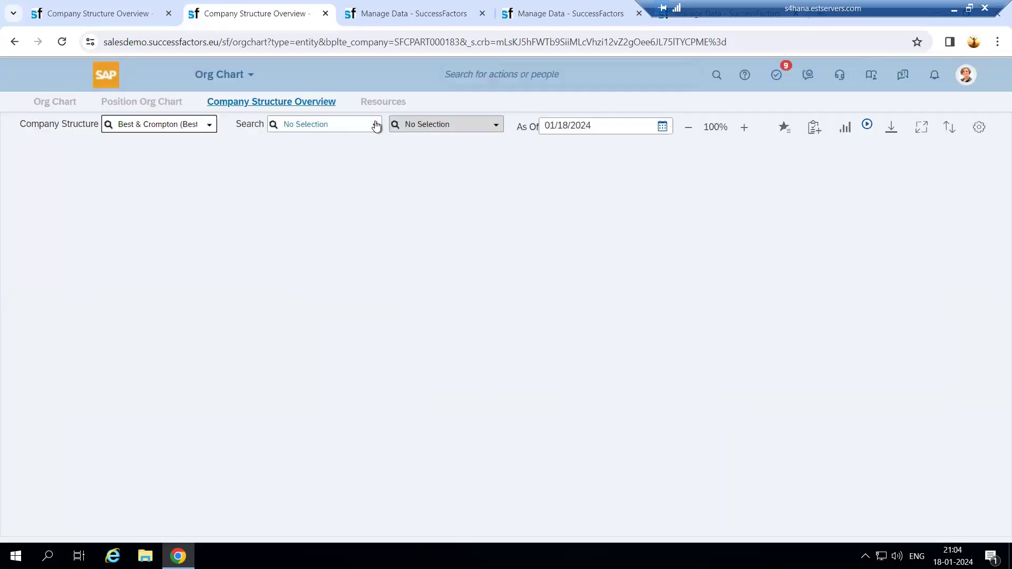
Display the structure chart for the Legal Entity Best & Crompton and examine its Business Unit and Division levels
click(367, 123)
click(351, 141)
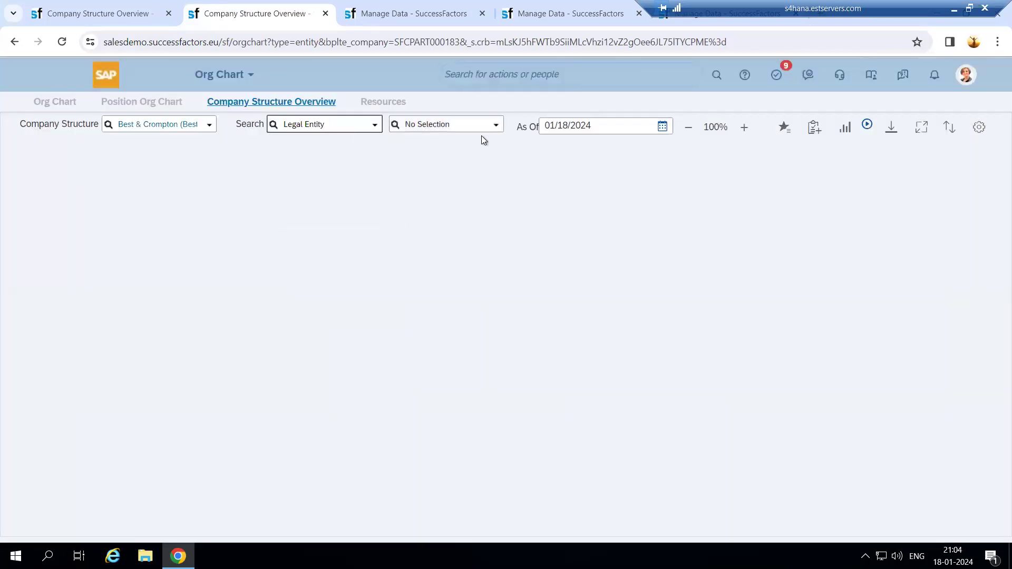
click(494, 130)
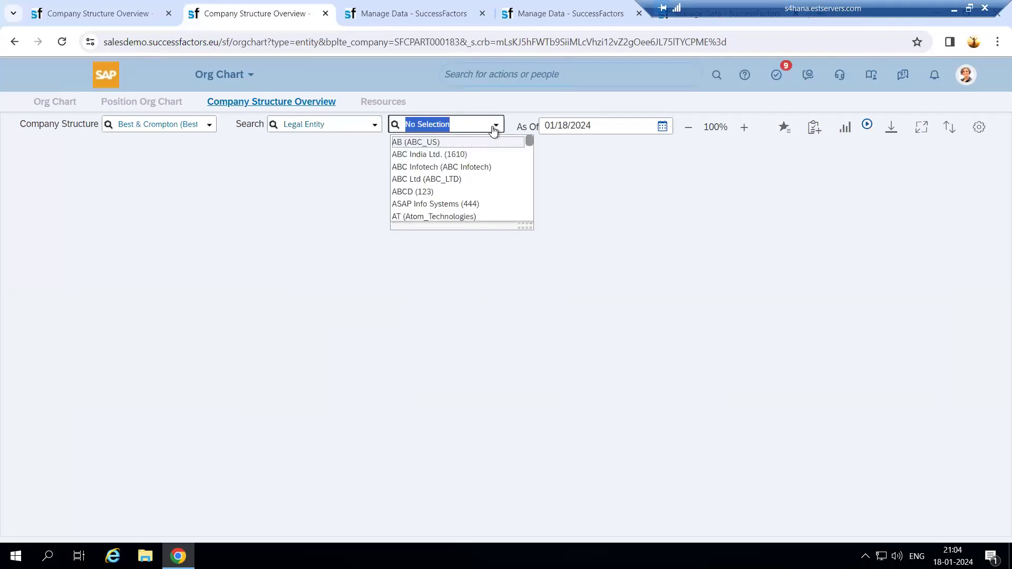
text(best)
click(494, 130)
click(489, 140)
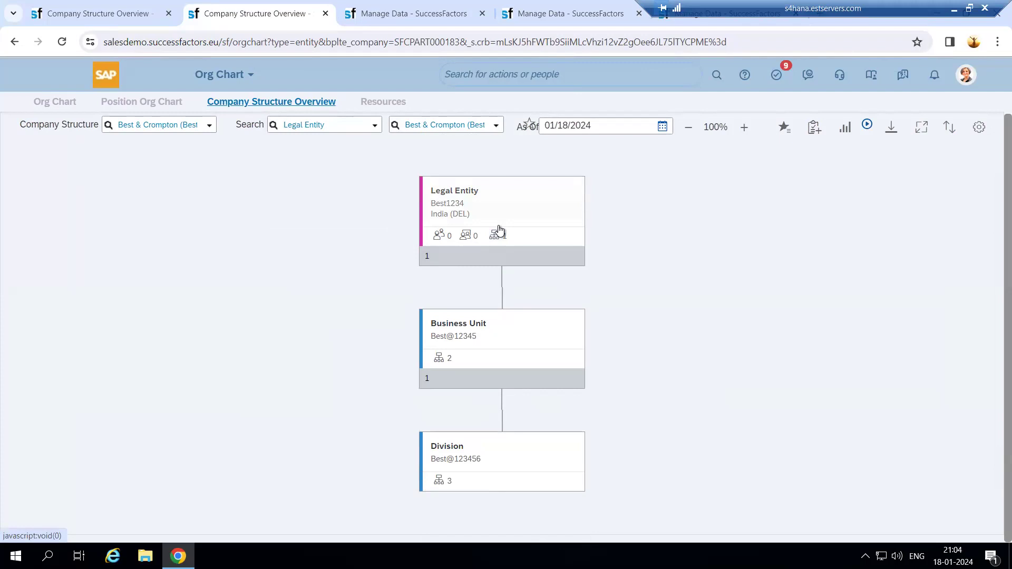
scroll(495, 346, down, 2)
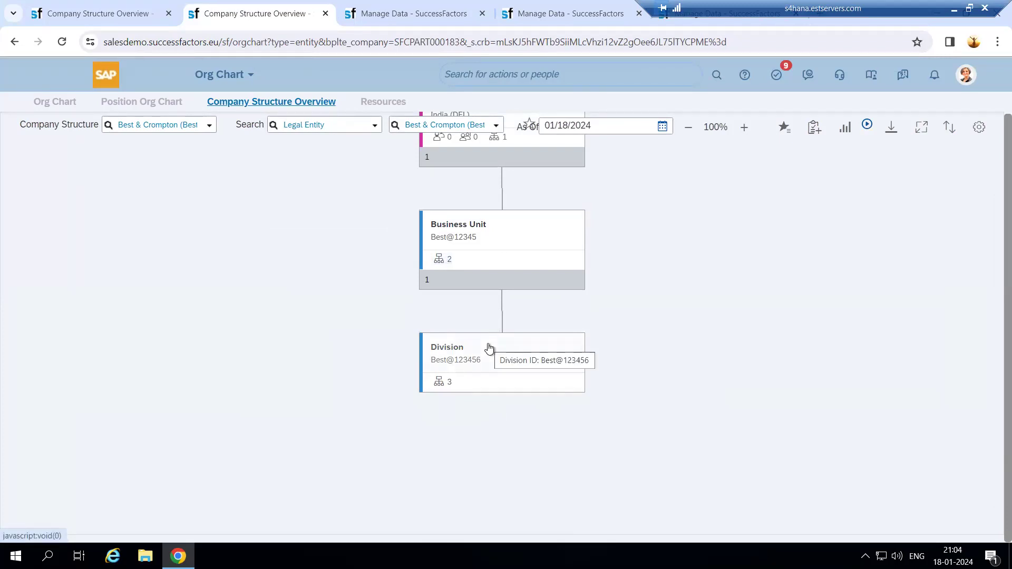
scroll(488, 348, up, 2)
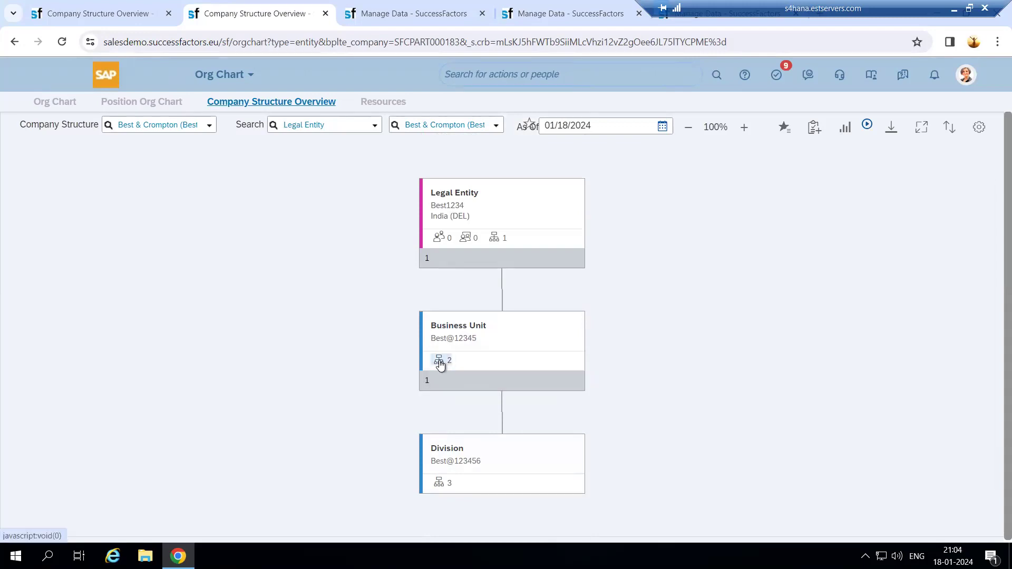
mouse_move(440, 363)
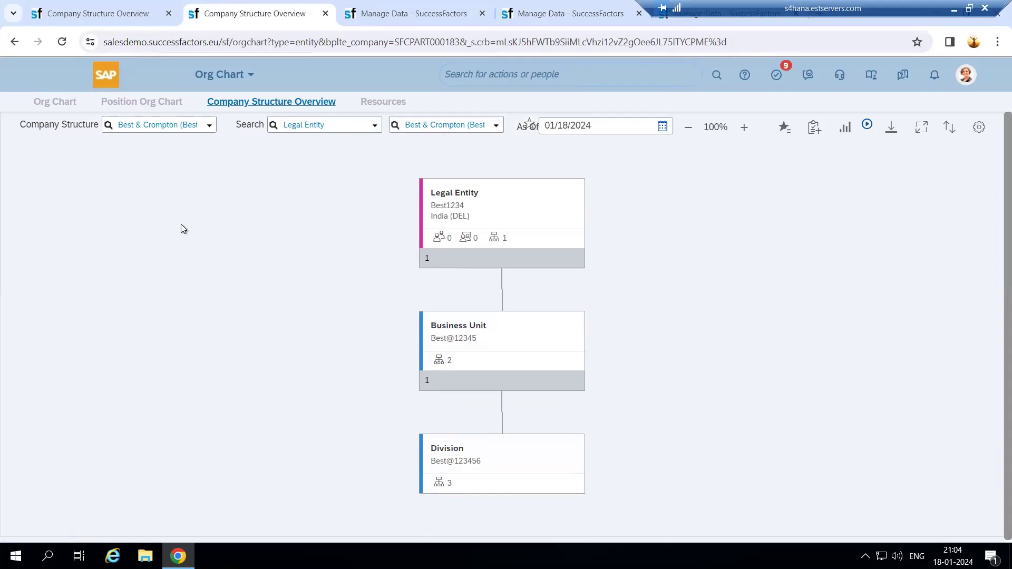
Review the field details of the saved Best & Crompton Legal Entity record and bring up the saved Business Unit record
click(451, 7)
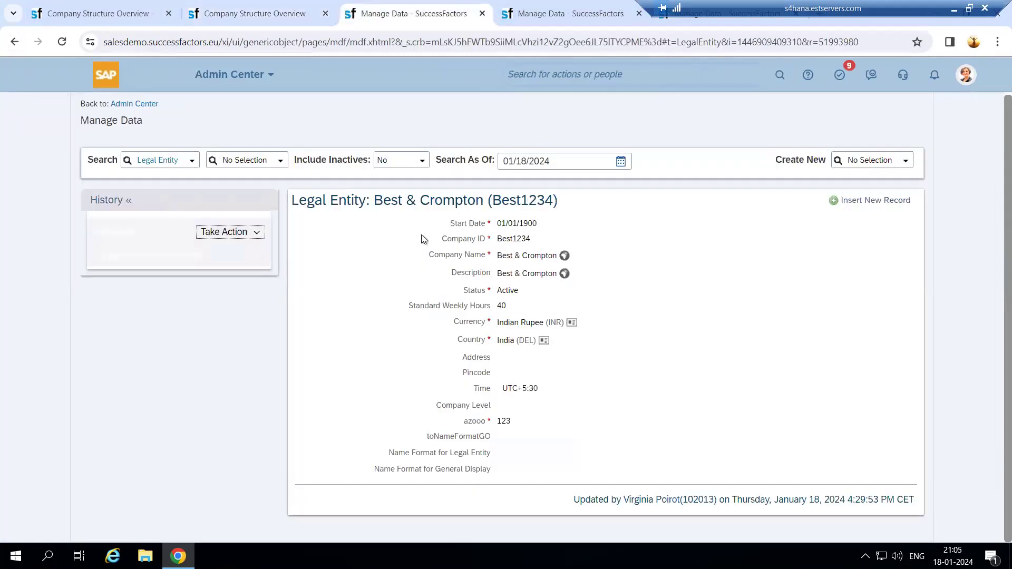
drag(451, 224, 519, 467)
click(519, 467)
click(564, 2)
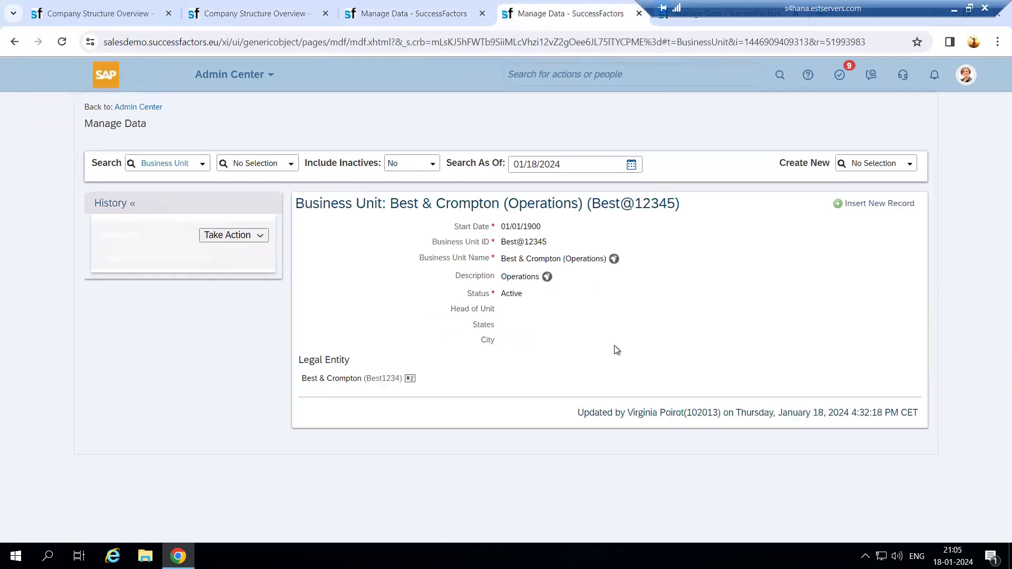